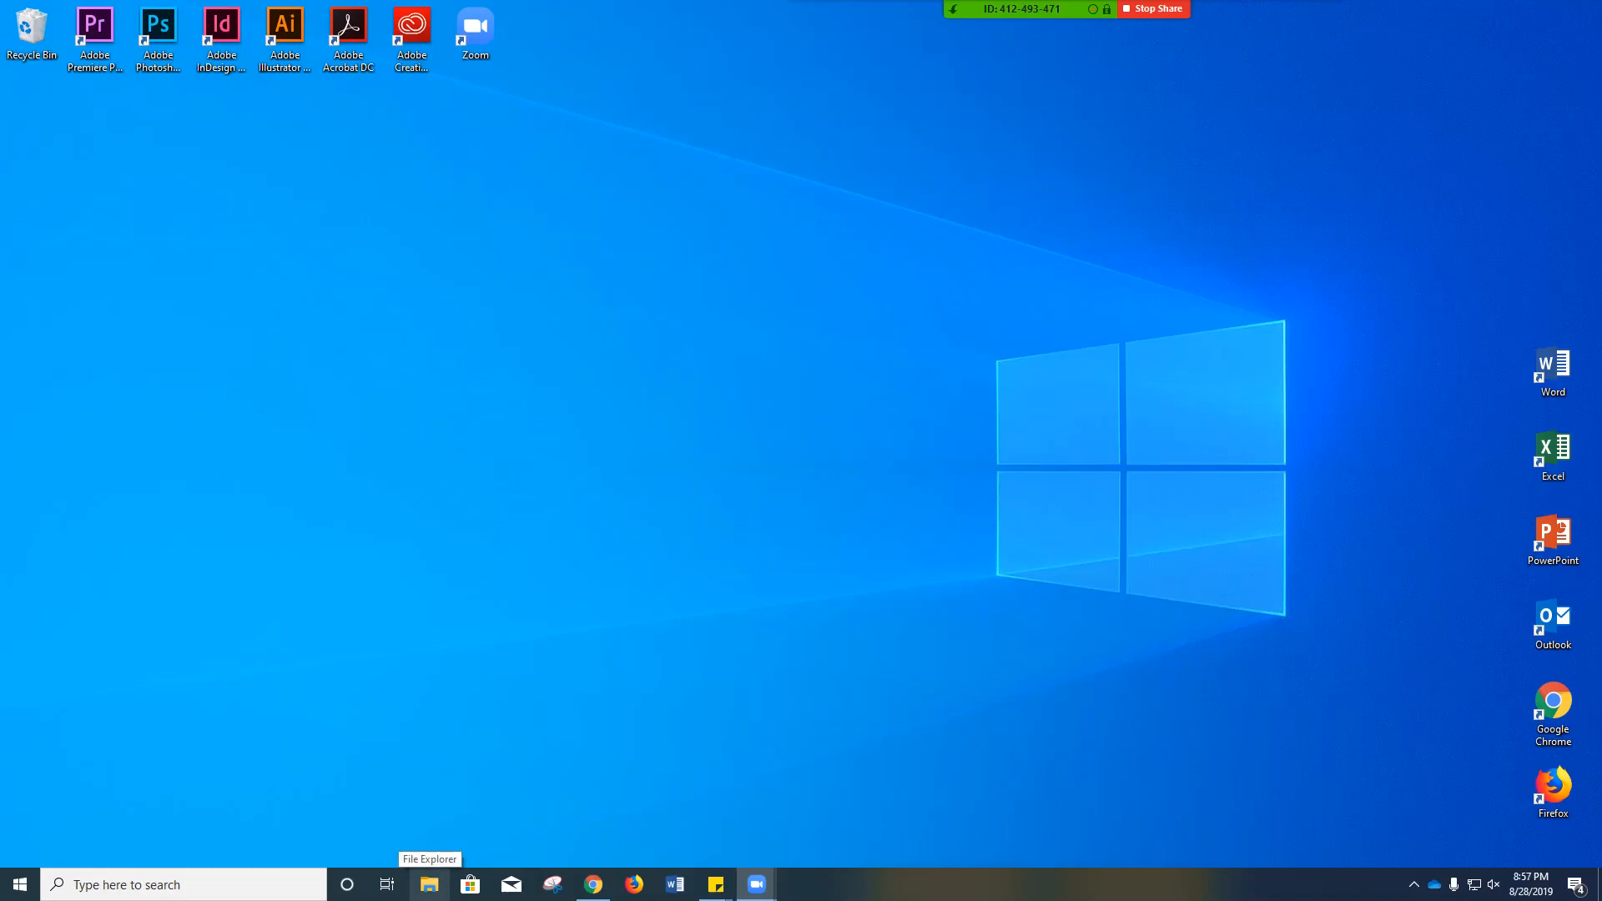
# Step: Open the Word document NP_WD_1-1 from Word 1-4 Student Data Files MS 2019 > Word1 > Module on the H: drive
pyautogui.click(429, 885)
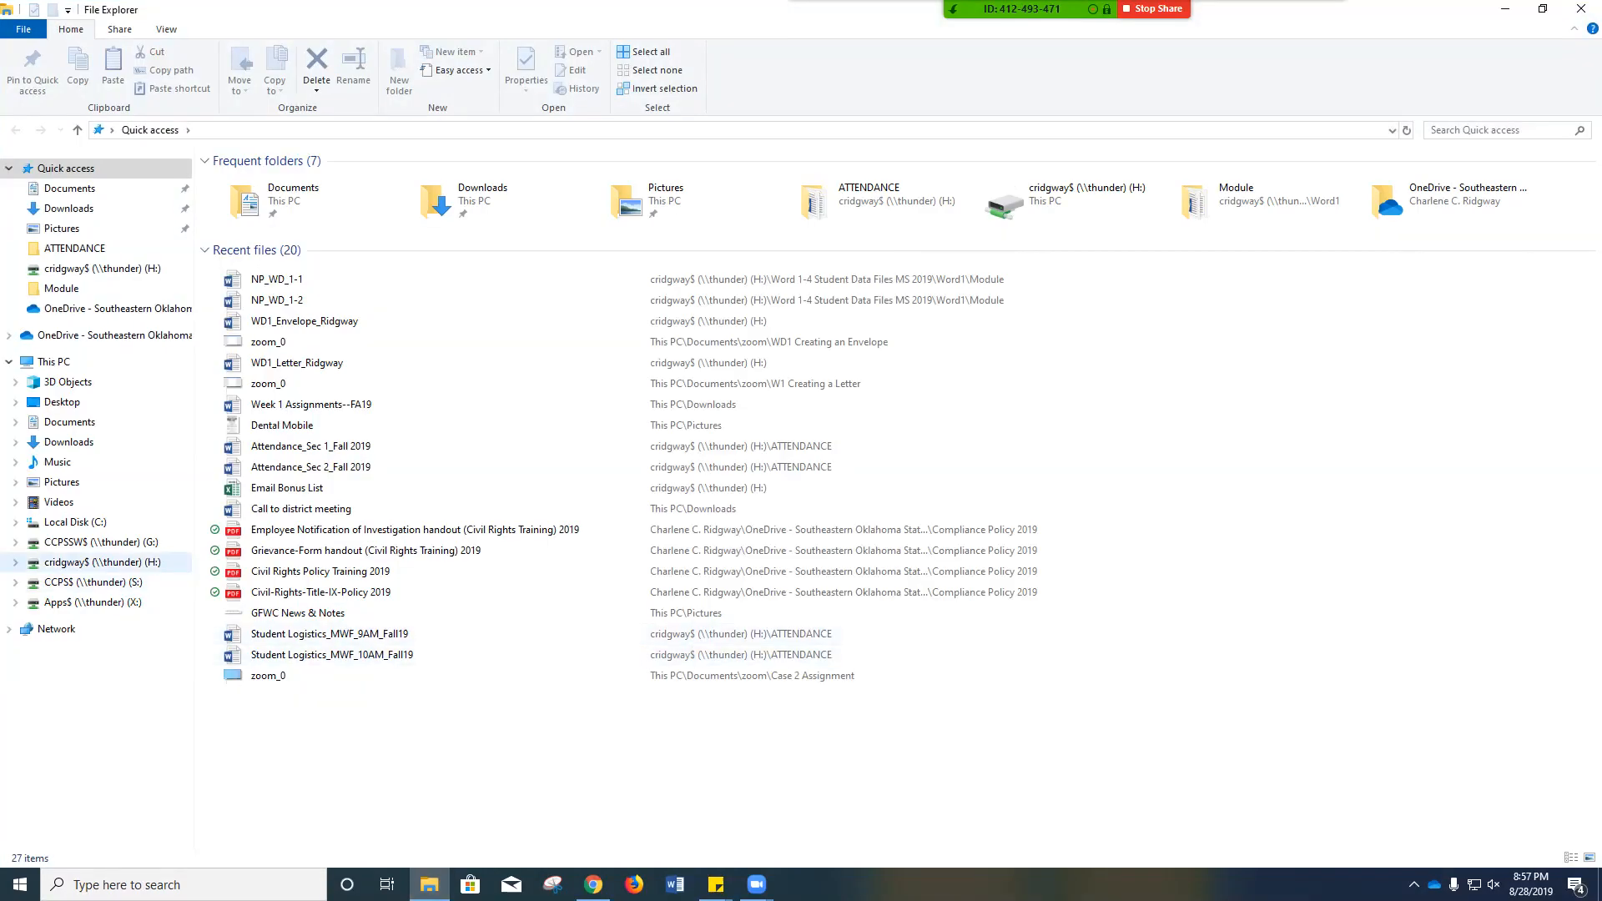
pyautogui.click(102, 562)
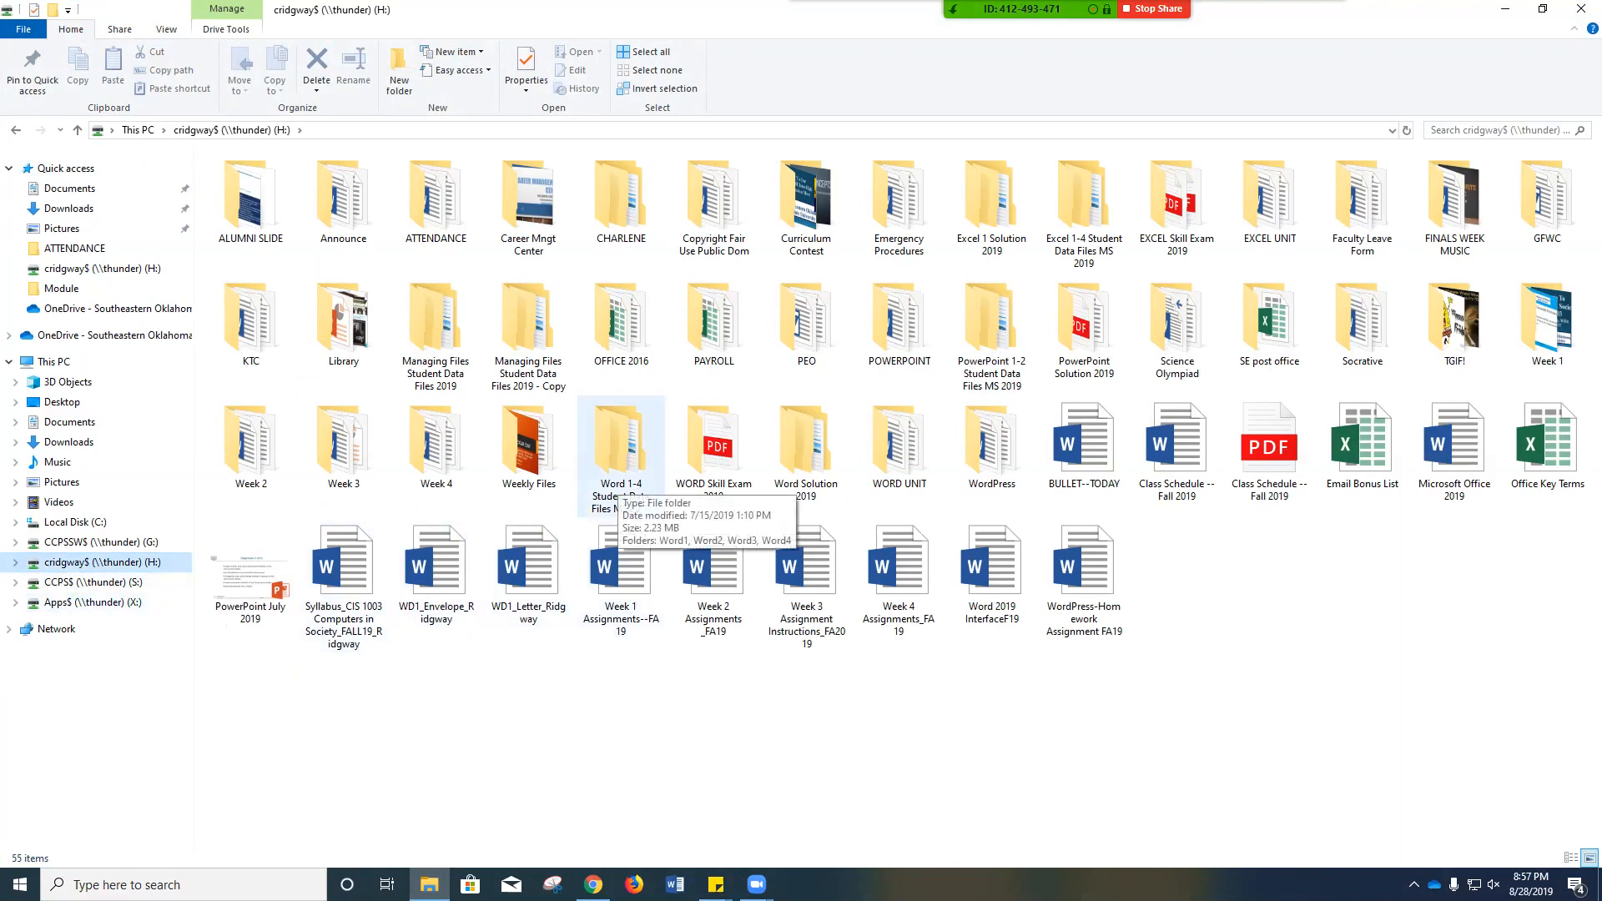
pyautogui.doubleClick(620, 468)
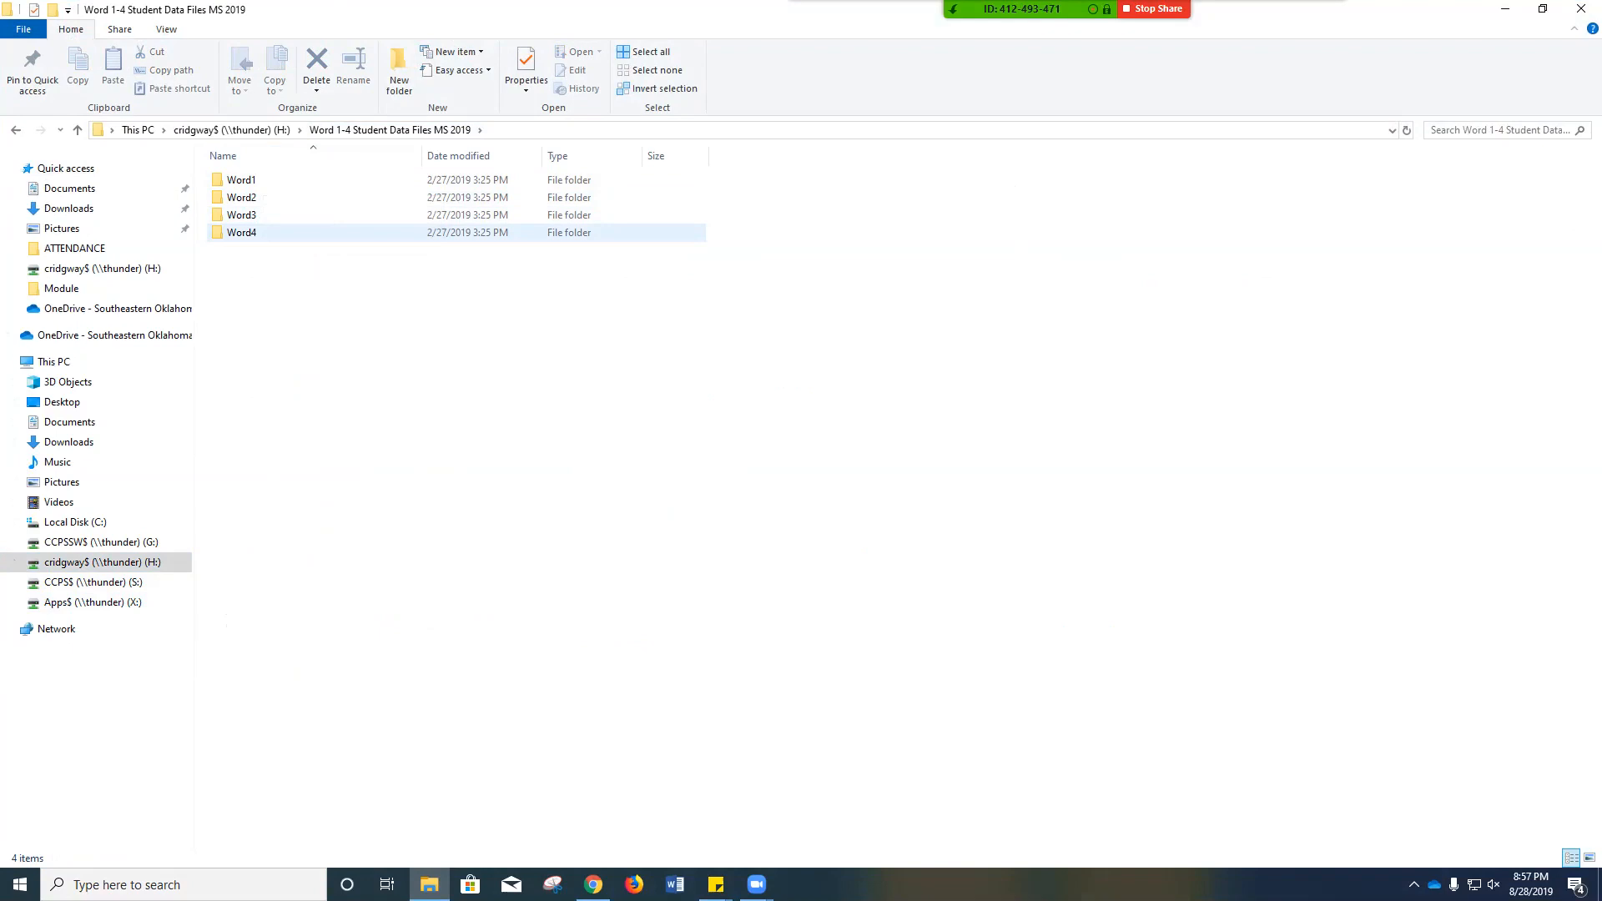
pyautogui.doubleClick(242, 179)
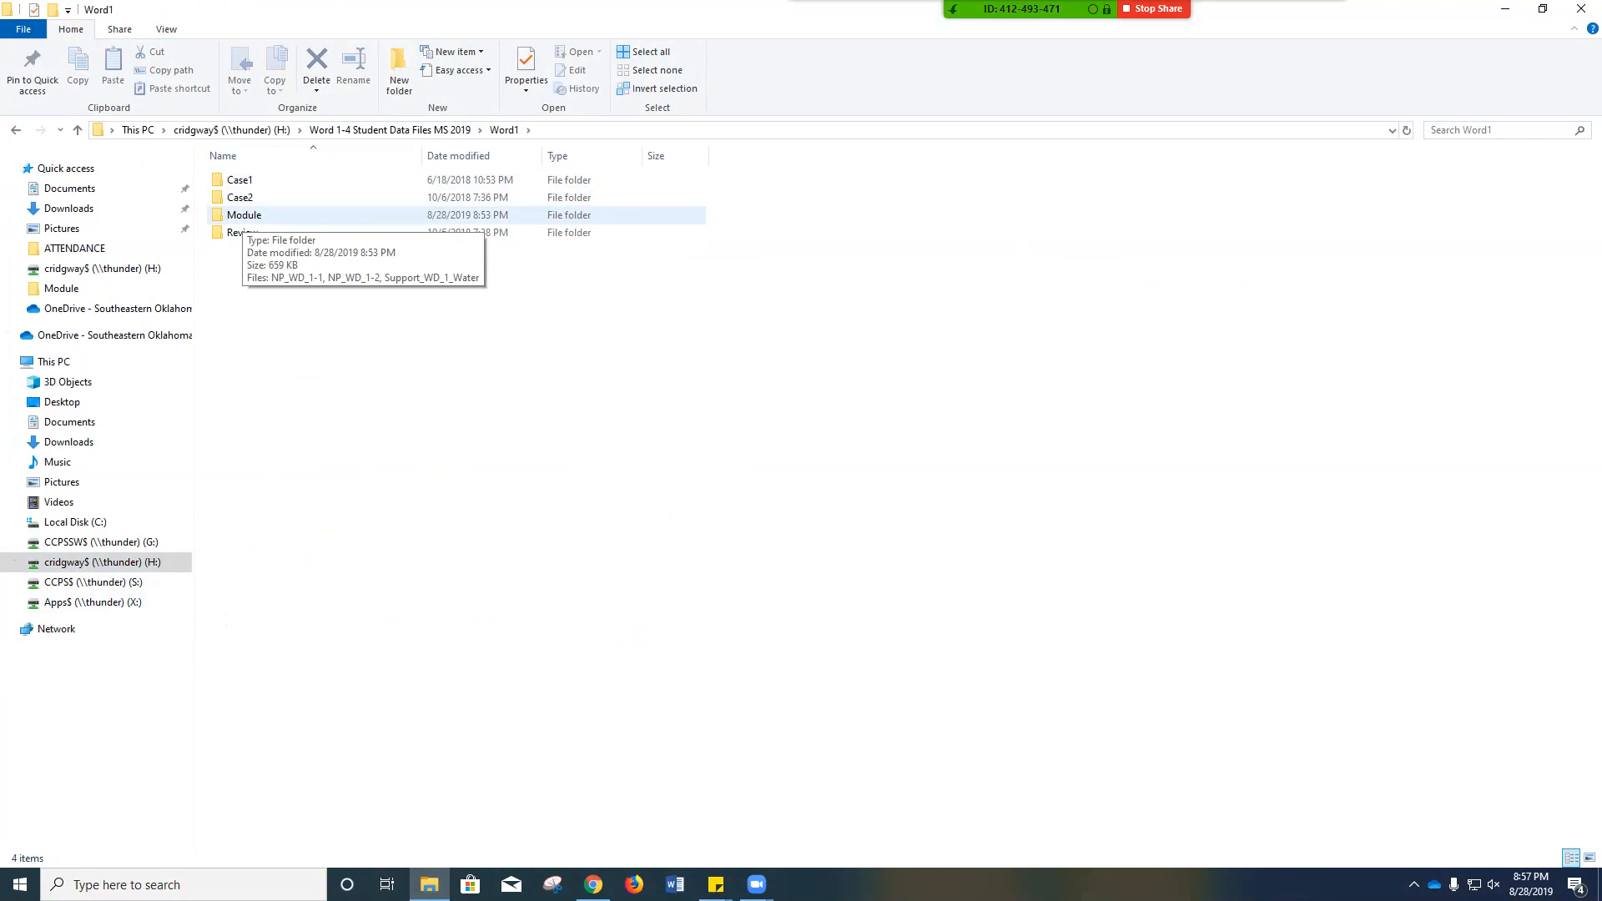
pyautogui.doubleClick(243, 216)
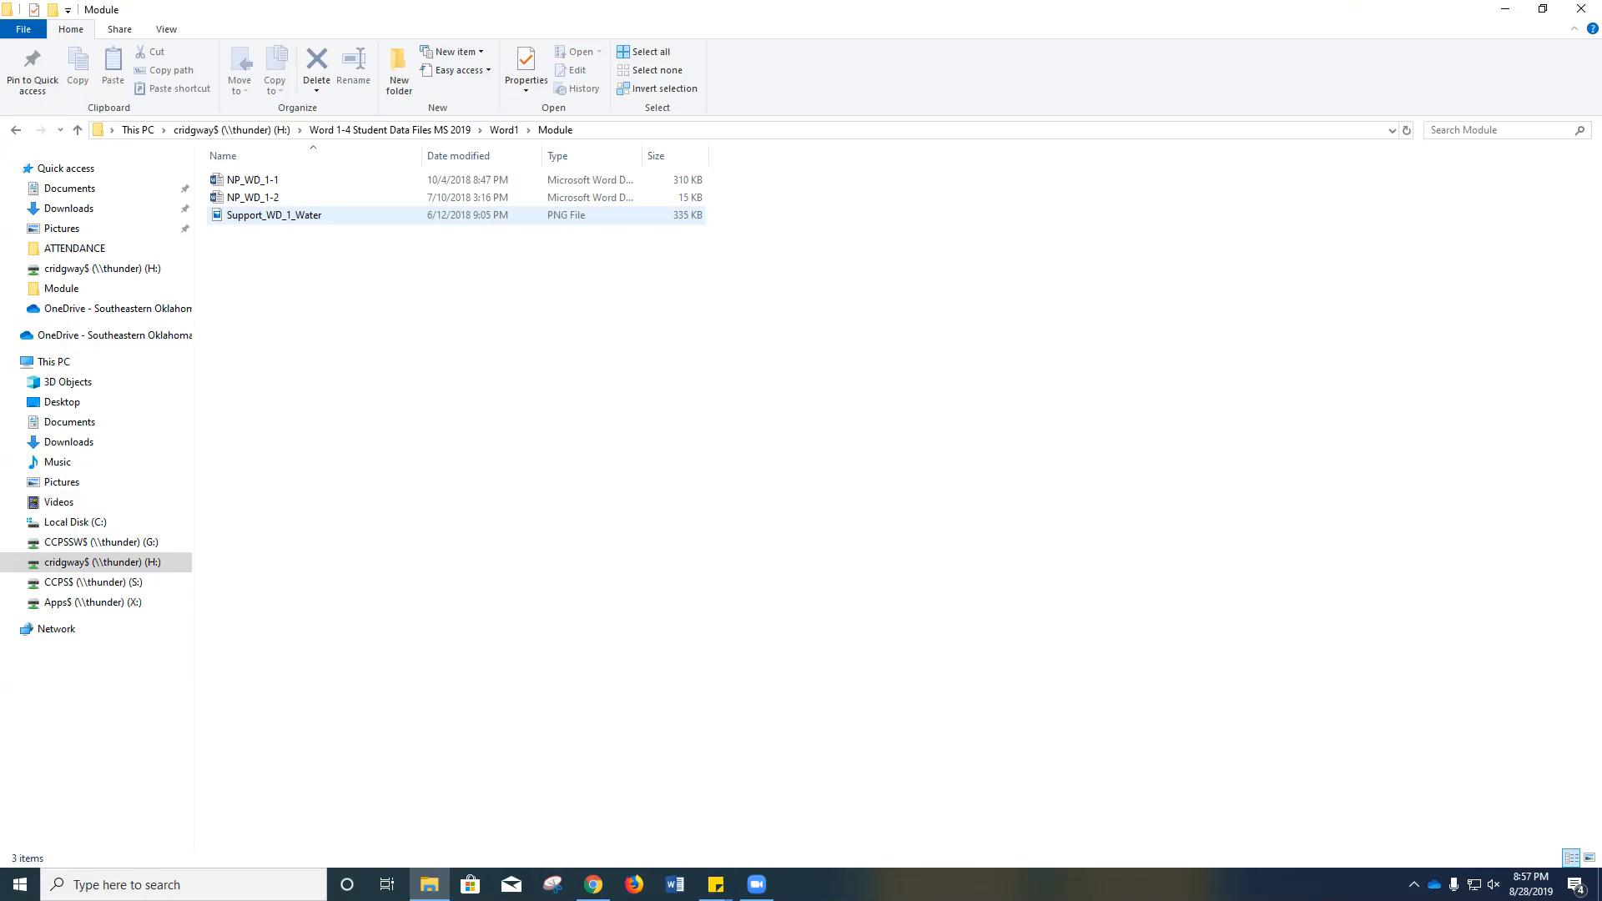
pyautogui.doubleClick(265, 180)
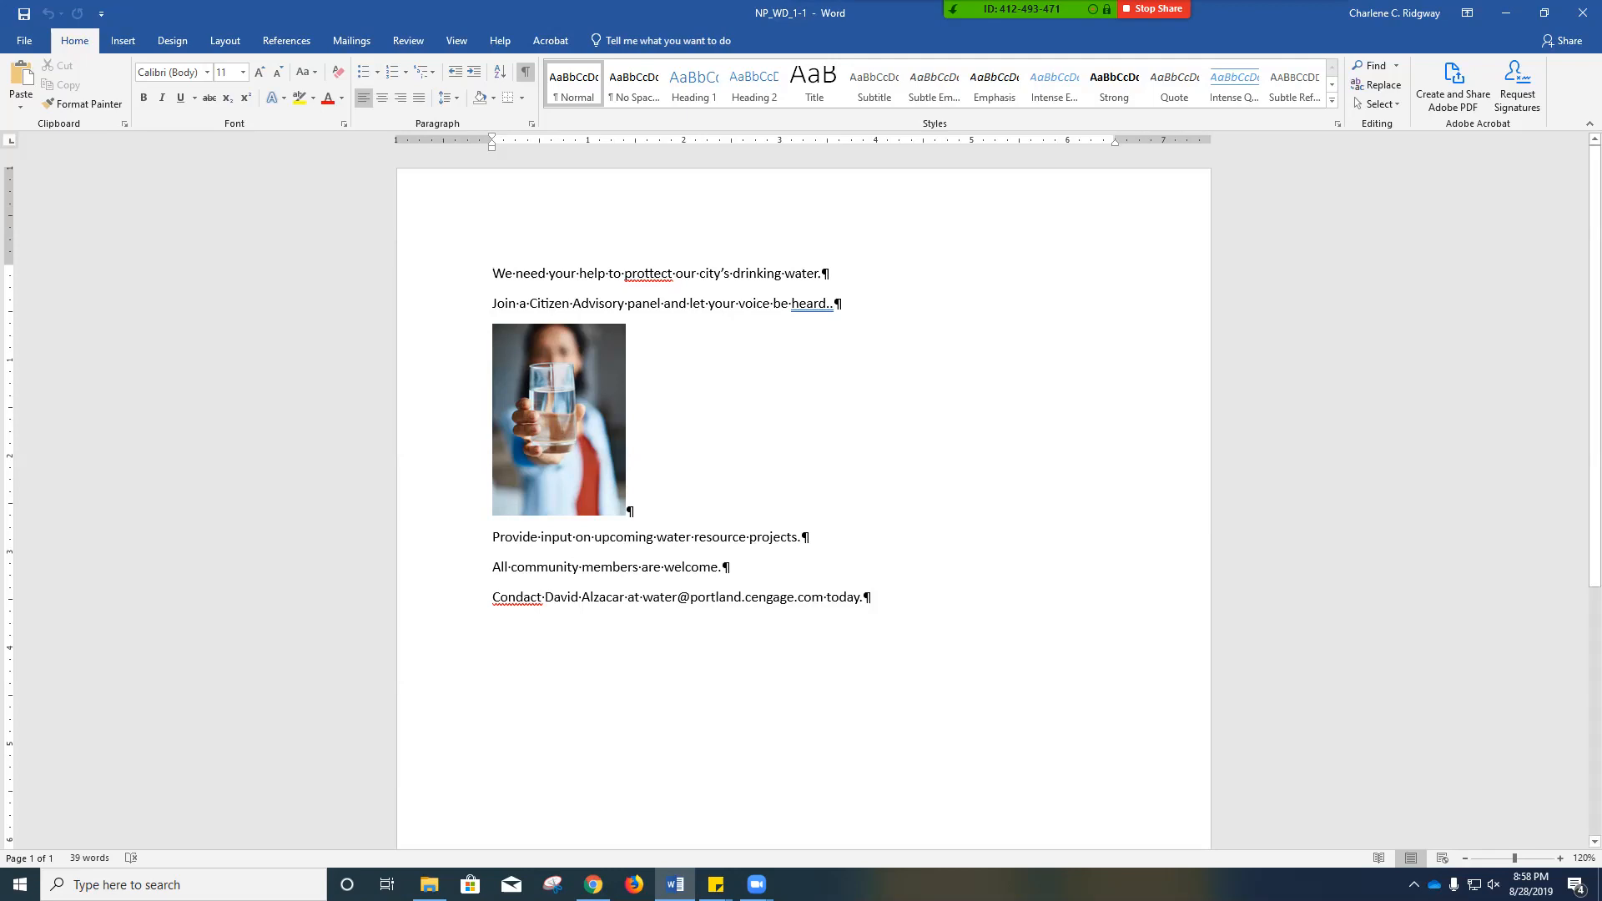
# Step: Save a copy of the document to the root of the H: drive, named WD1_Flyer_ followed by the author's surname
pyautogui.click(24, 40)
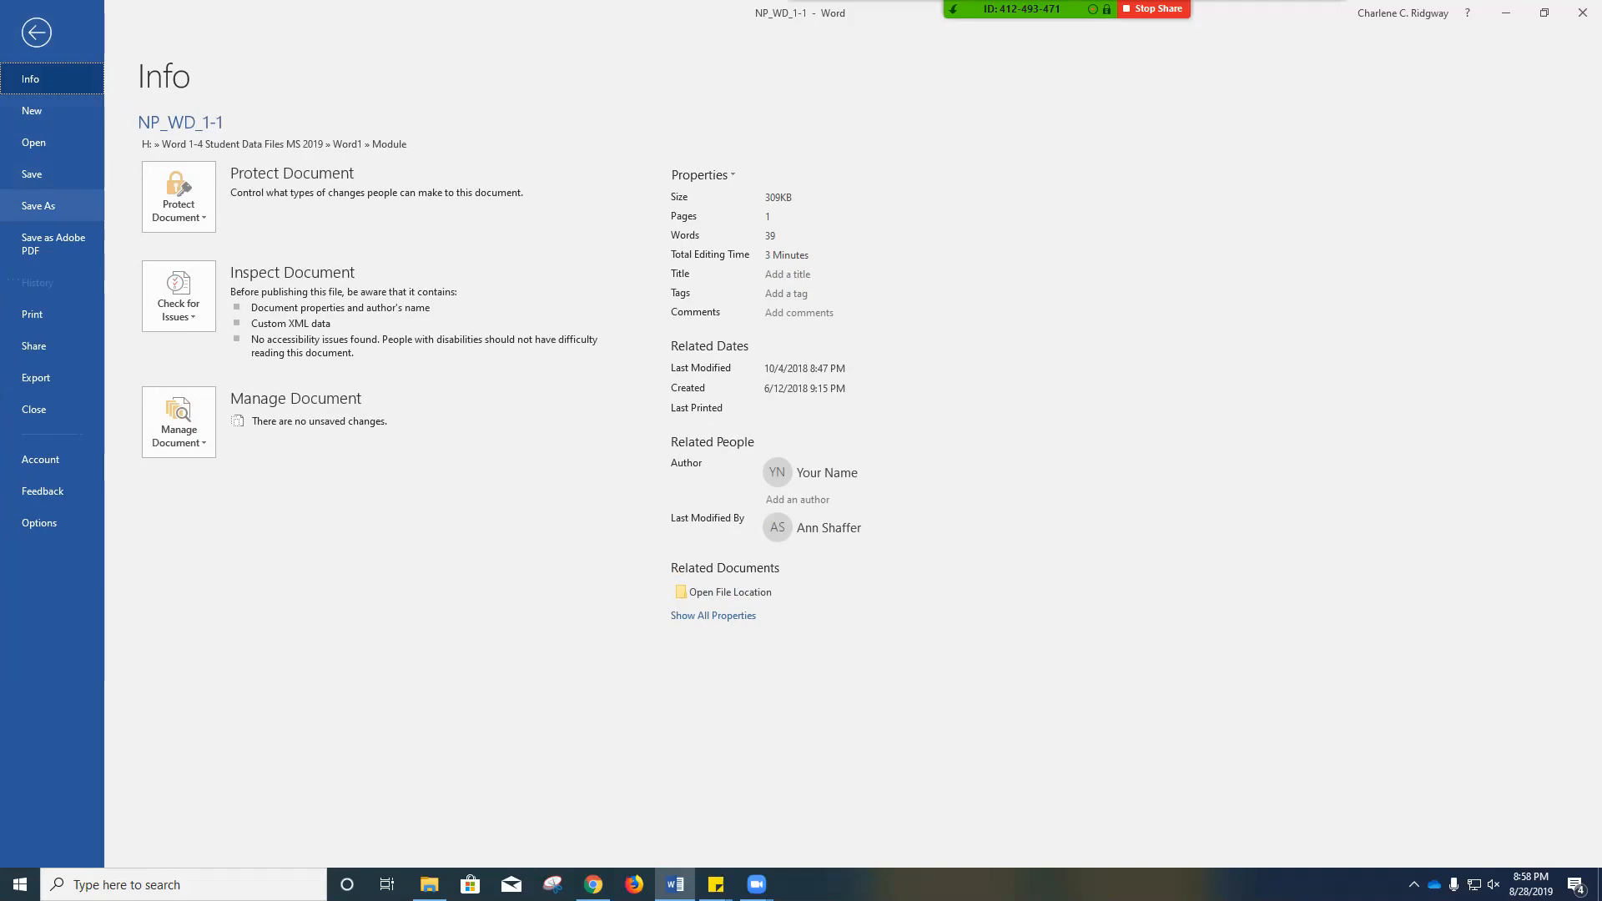
pyautogui.click(38, 205)
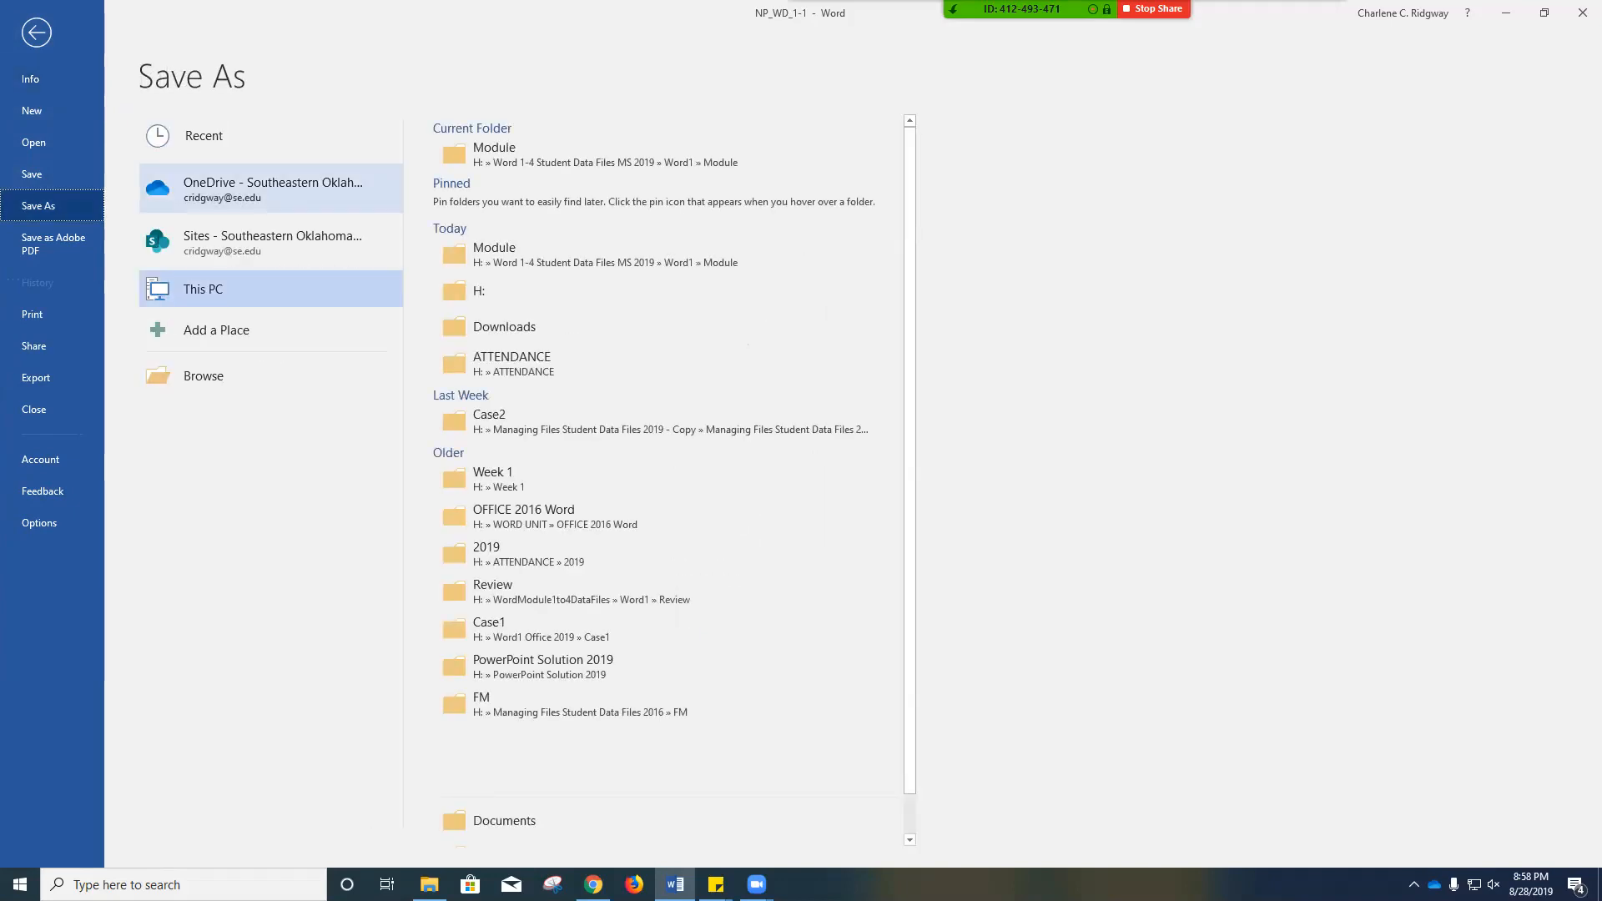
pyautogui.click(584, 291)
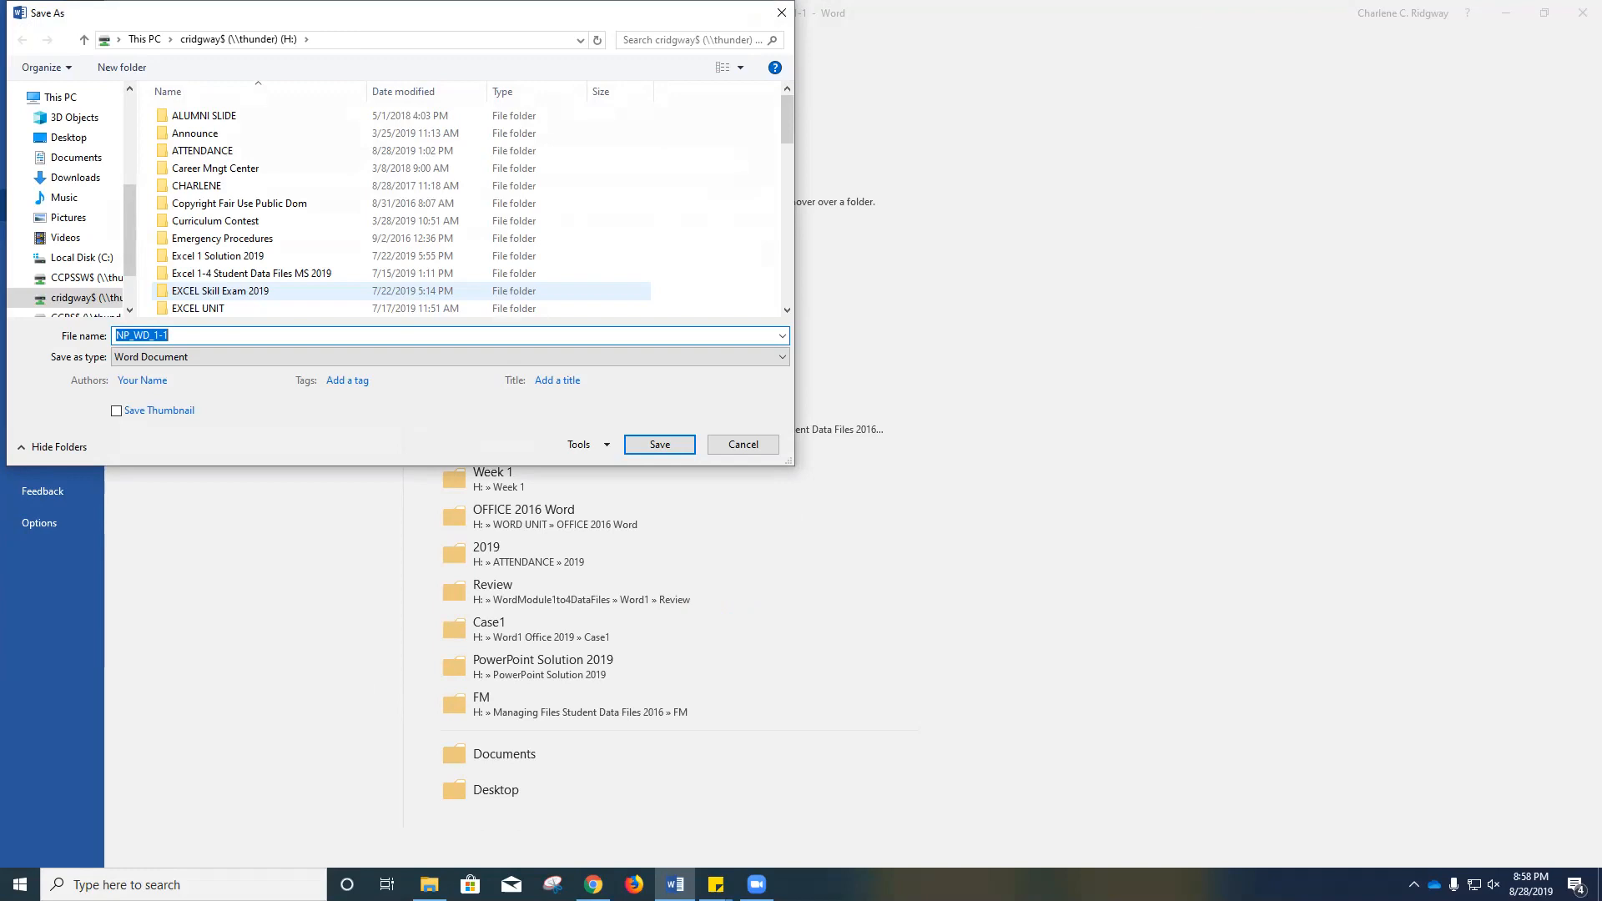
pyautogui.write('WD1_')
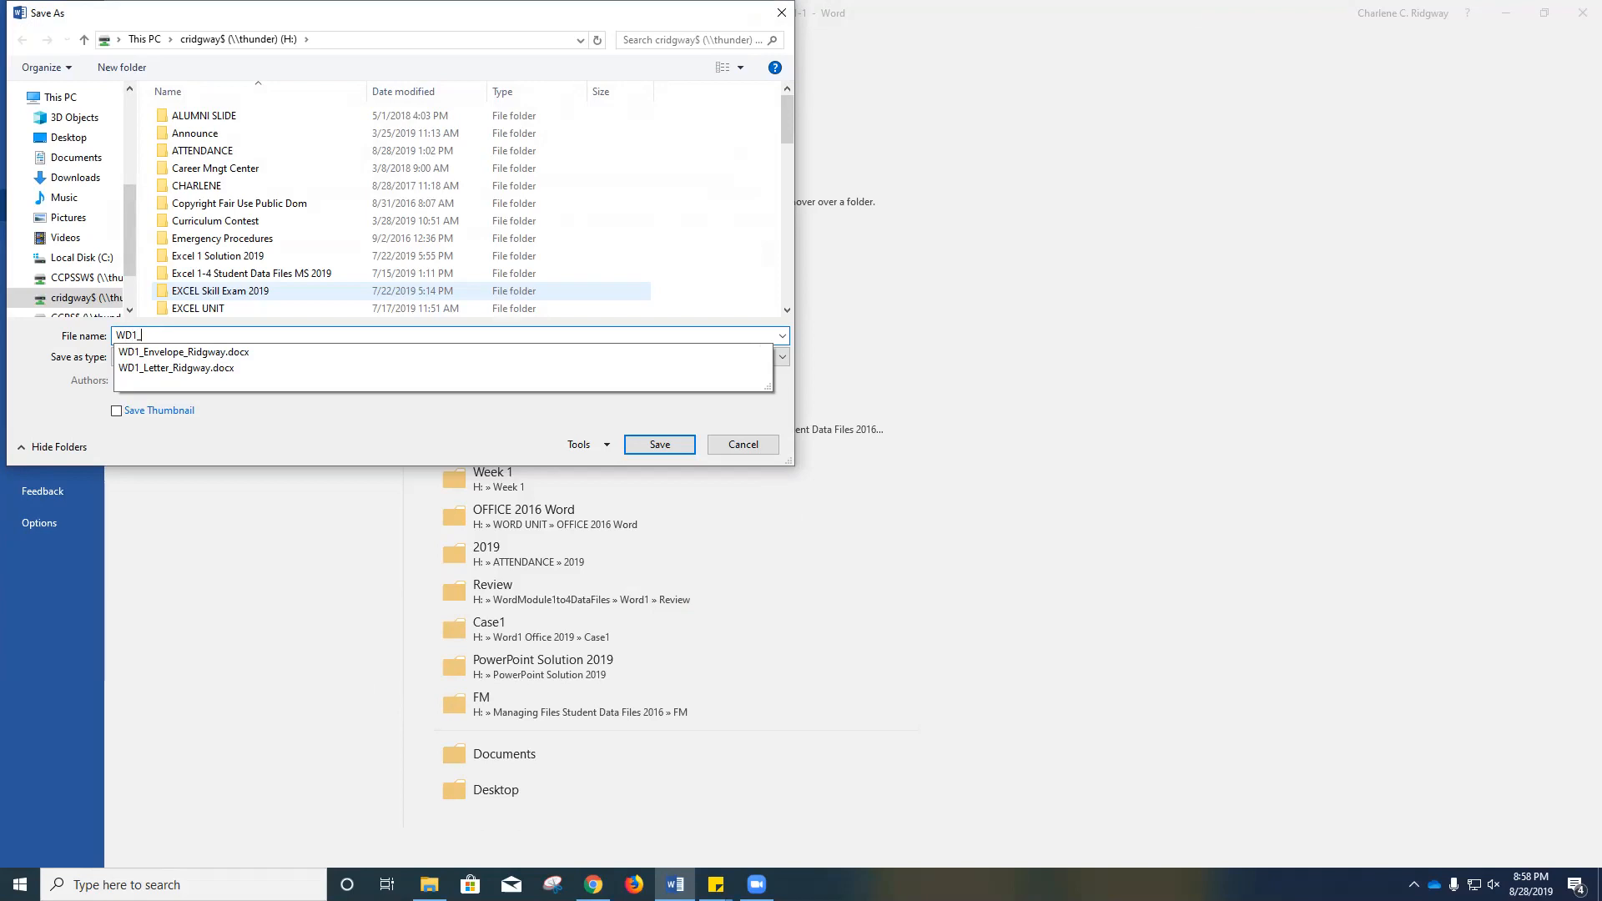
pyautogui.write('Fl')
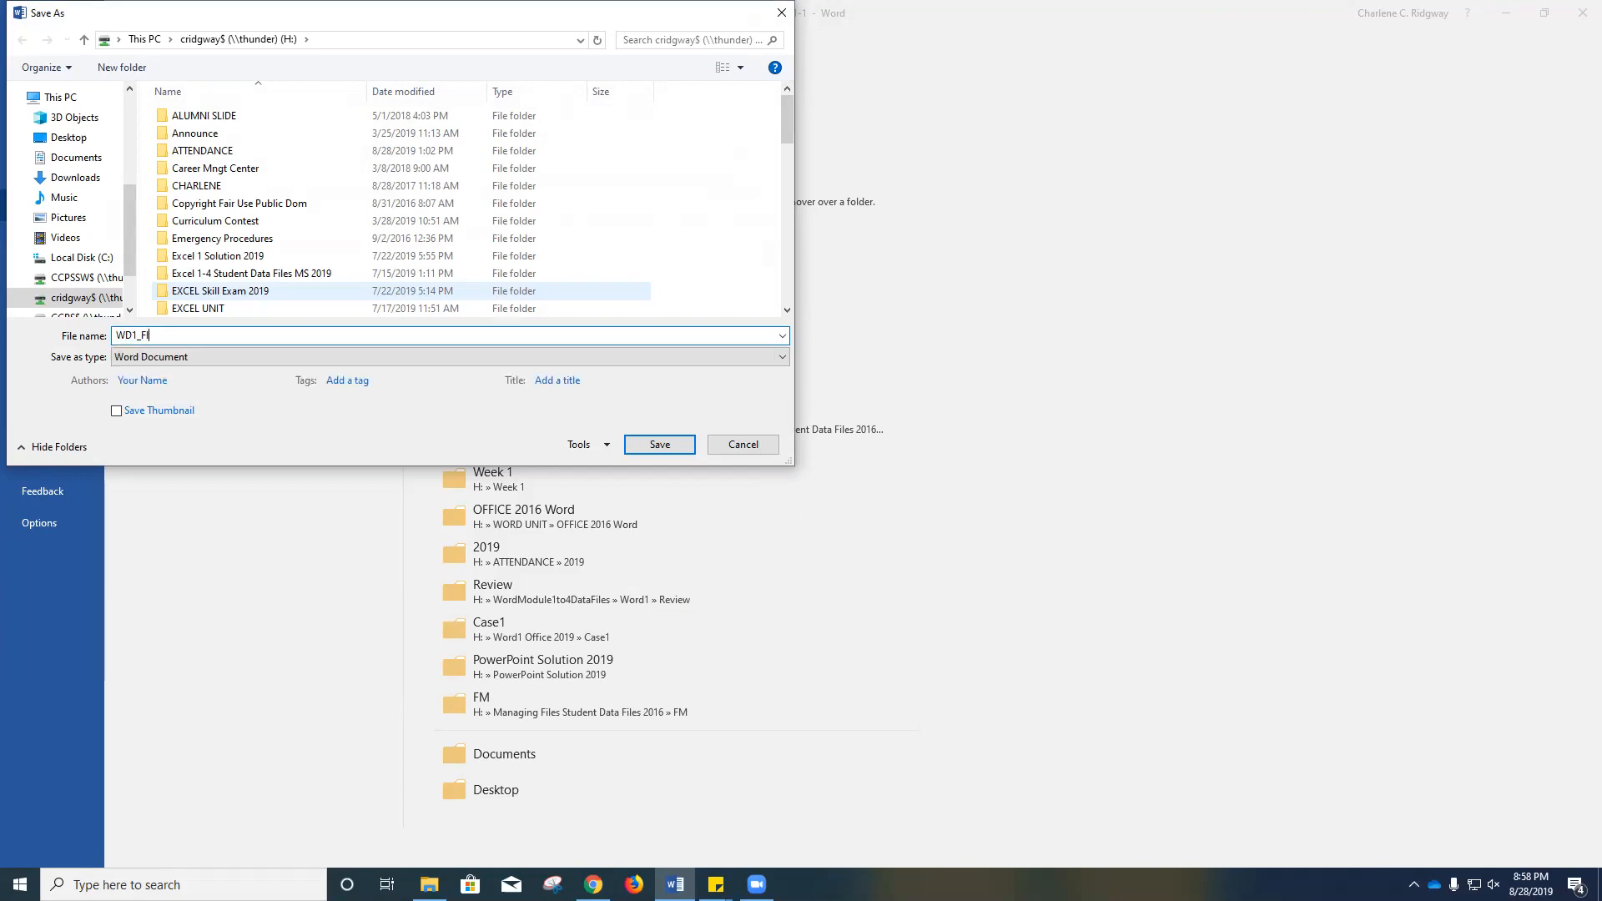
pyautogui.write('yer_Ridgway')
pyautogui.press('Return')
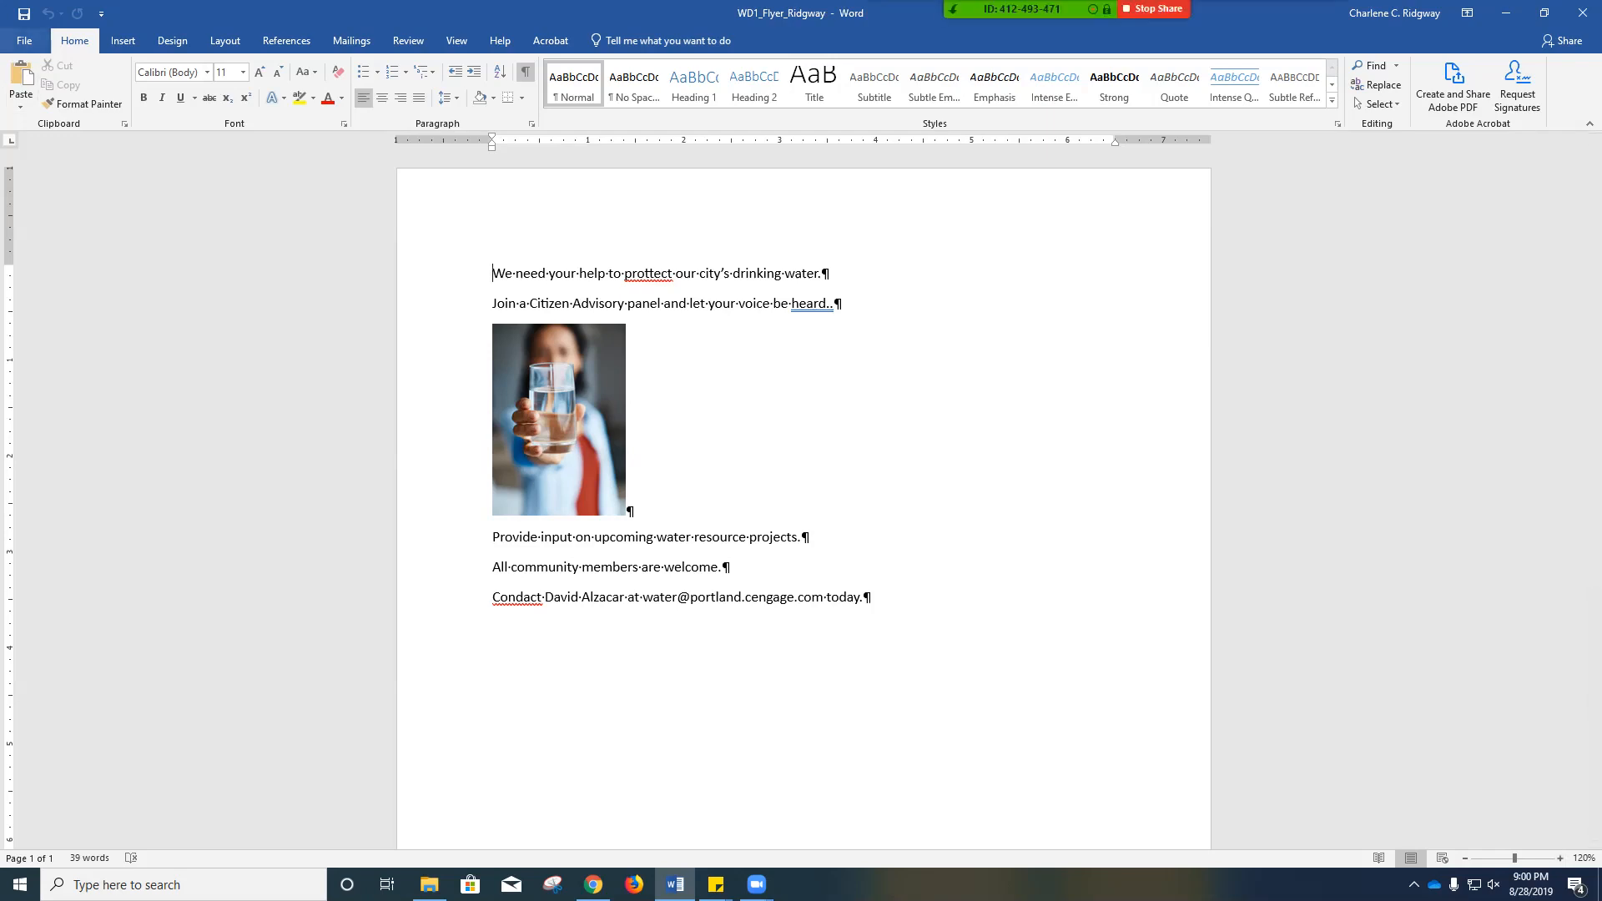
# Step: Open Word's proofing options and review the list of rules in the Grammar writing style settings without changing any
pyautogui.click(24, 40)
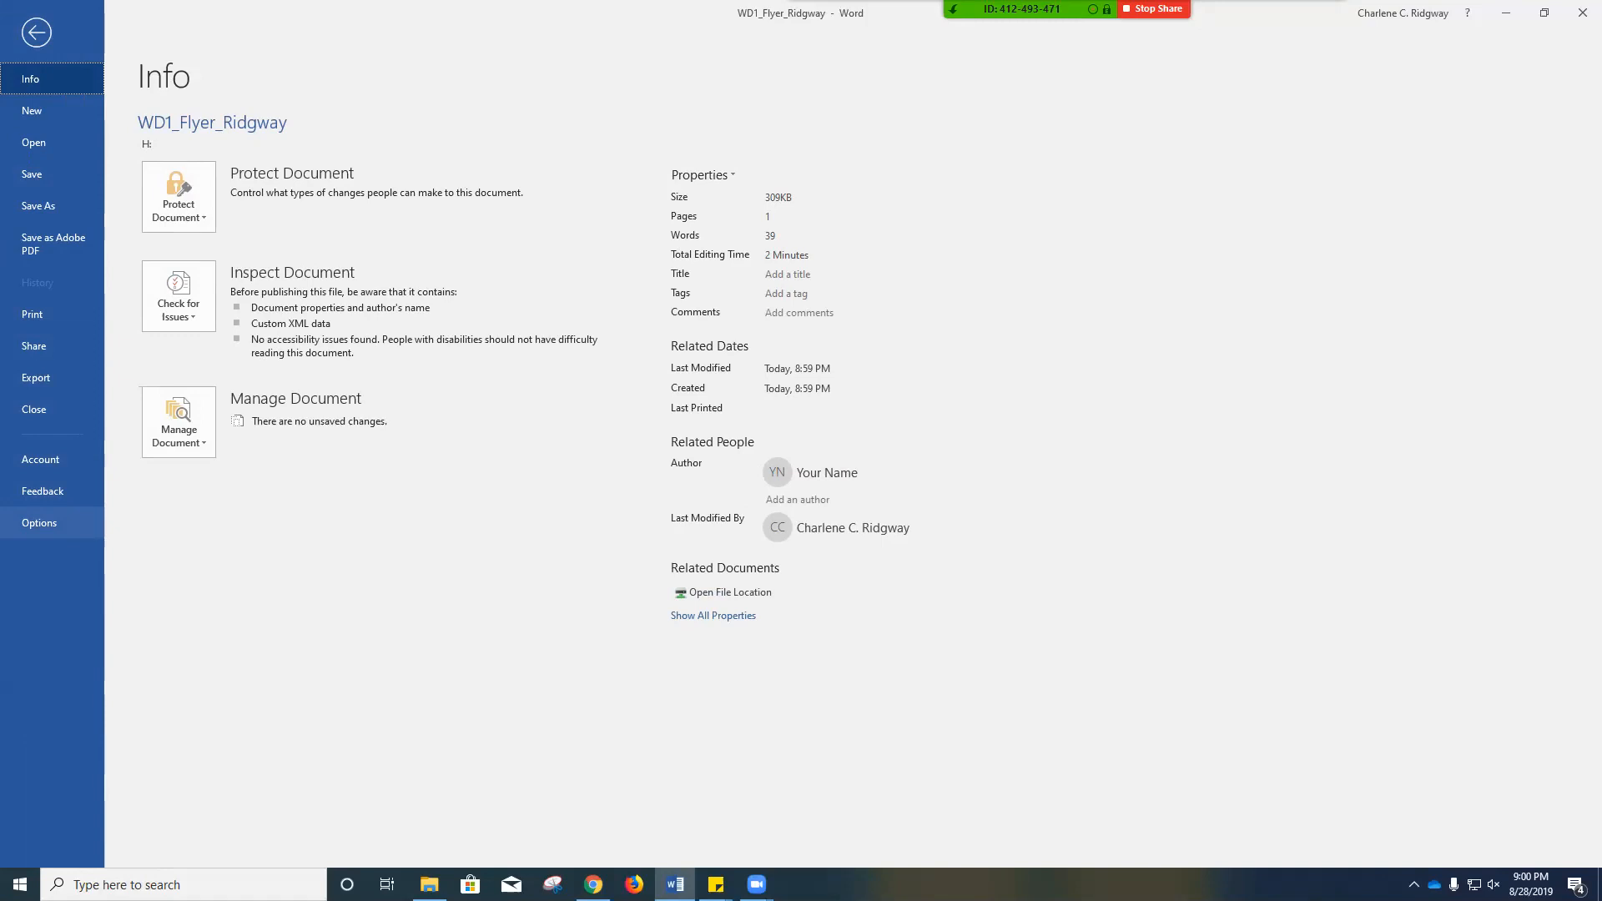
pyautogui.click(40, 523)
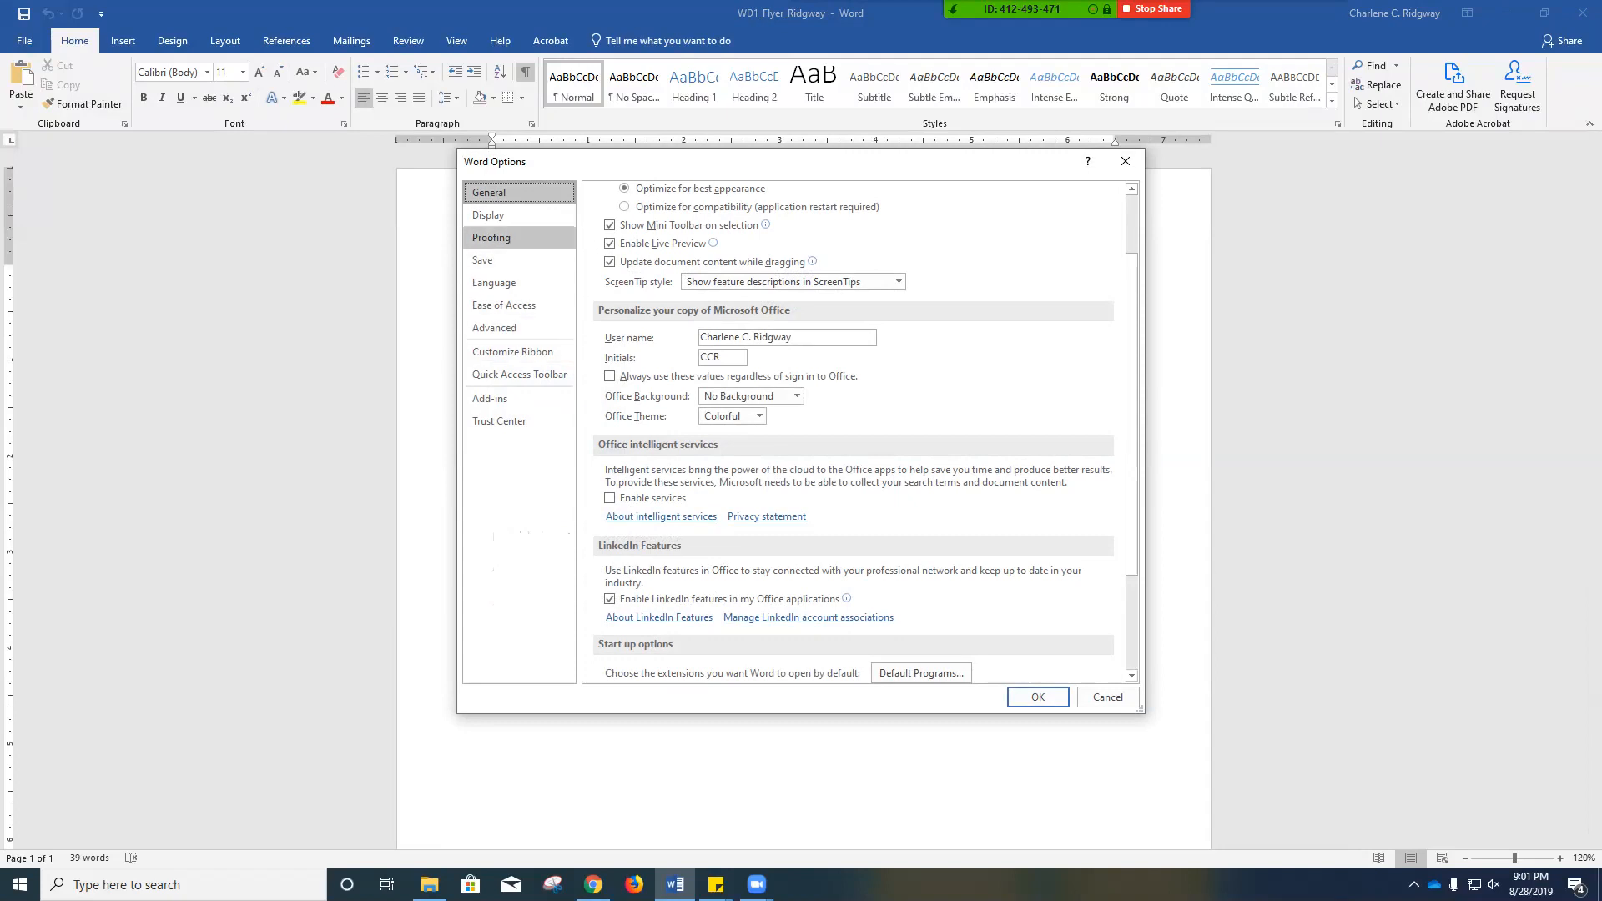
pyautogui.click(491, 238)
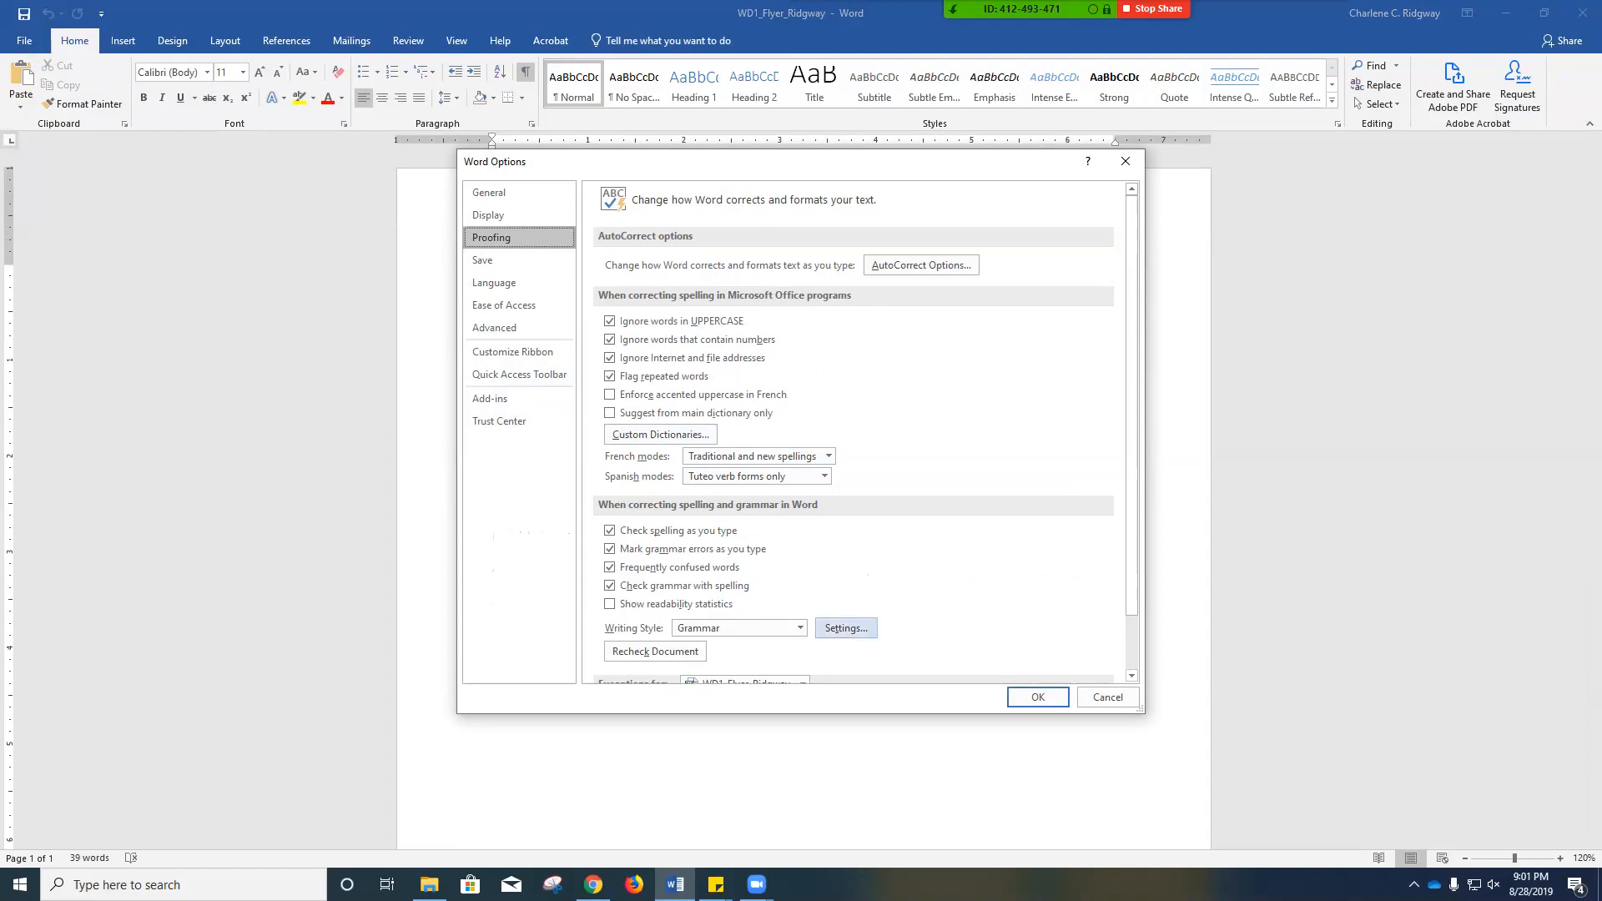
pyautogui.click(846, 628)
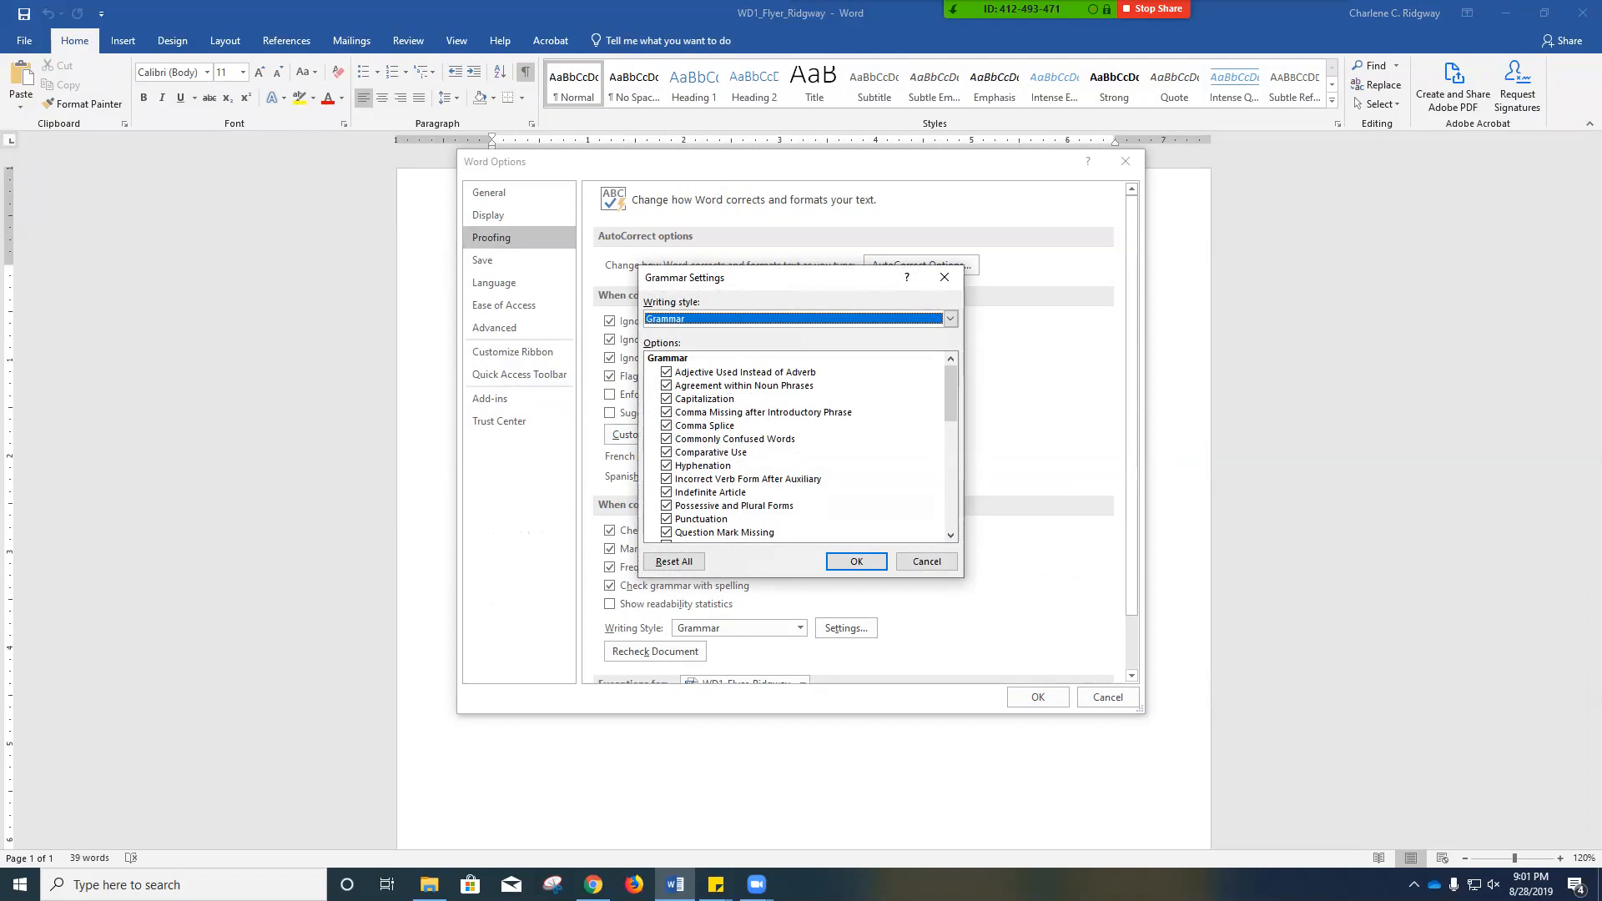
pyautogui.moveTo(951, 393); pyautogui.dragTo(950, 455)
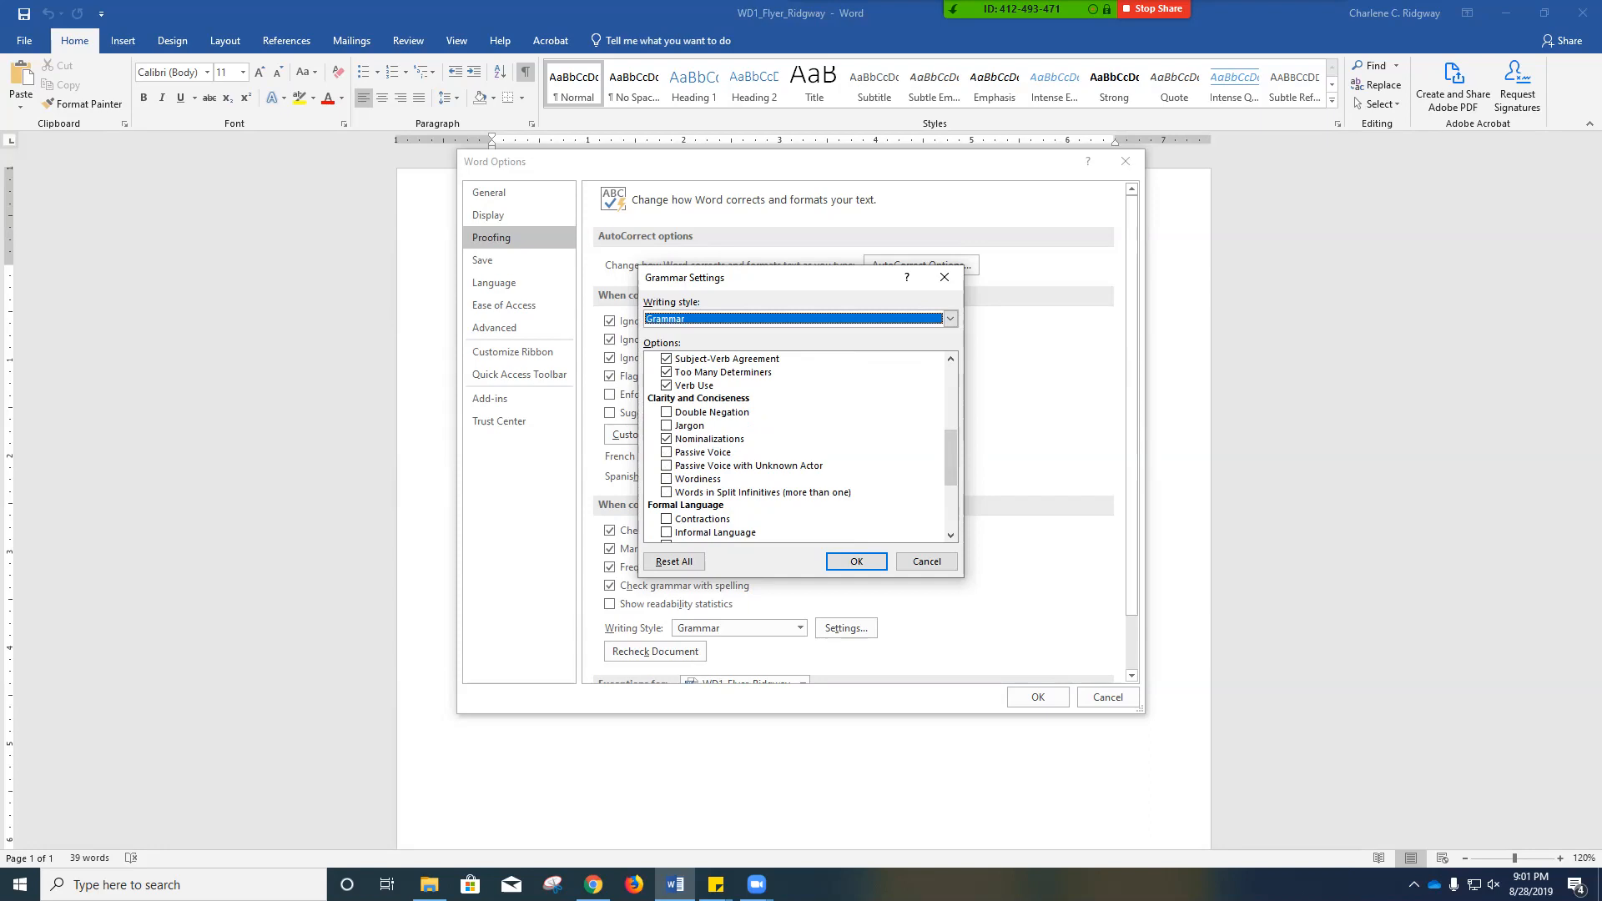
pyautogui.moveTo(950, 457); pyautogui.dragTo(950, 398)
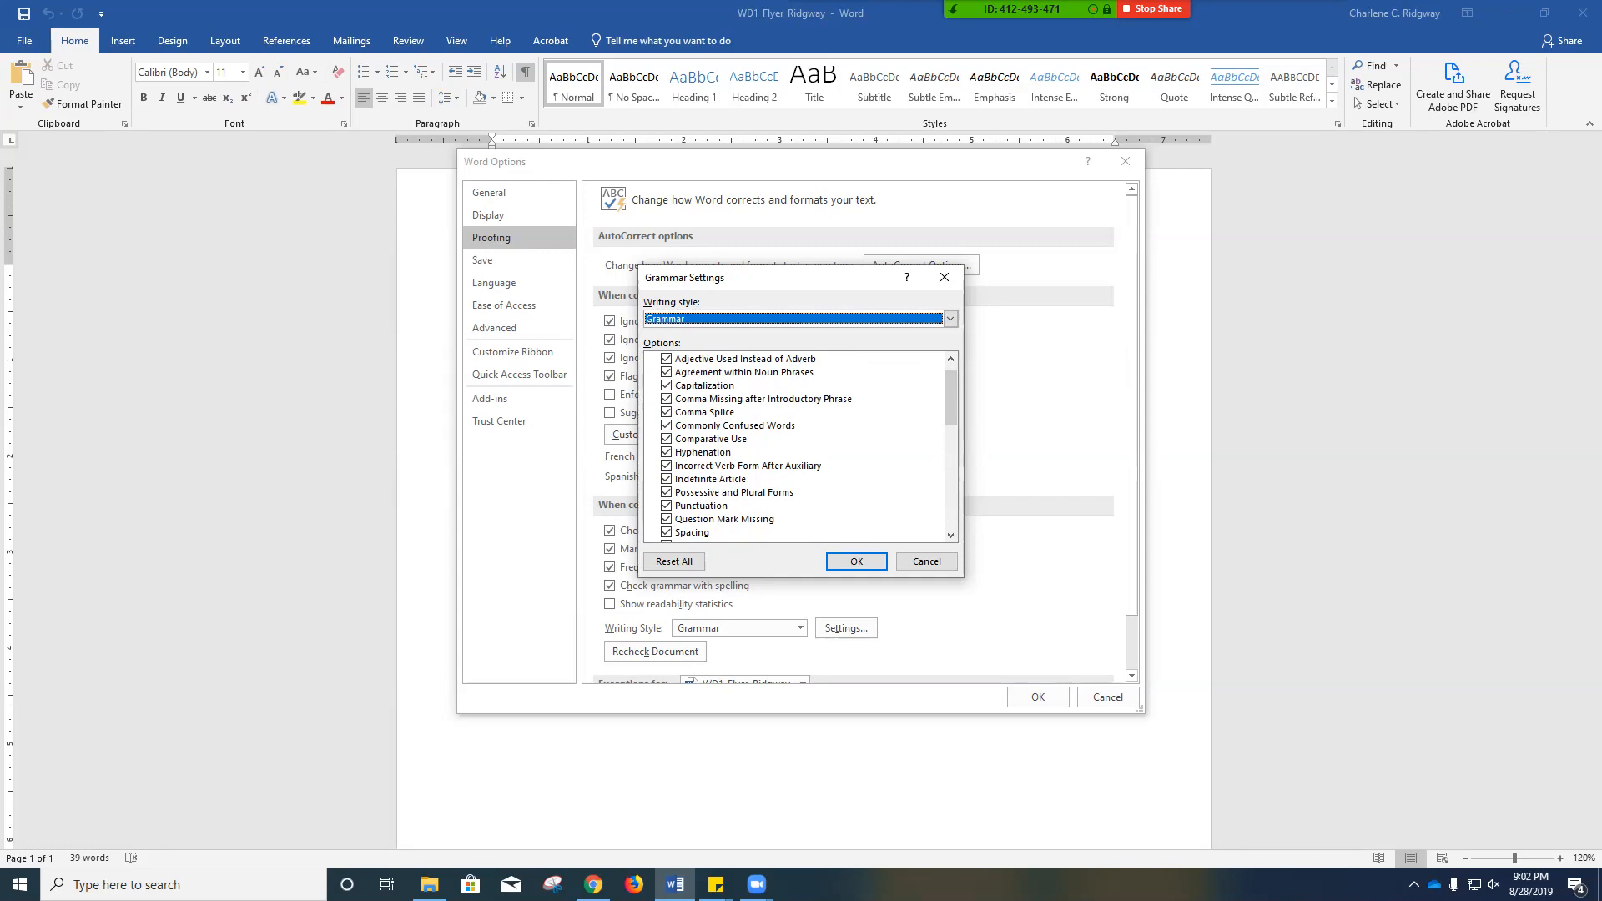
pyautogui.scroll(-7, 801, 447)
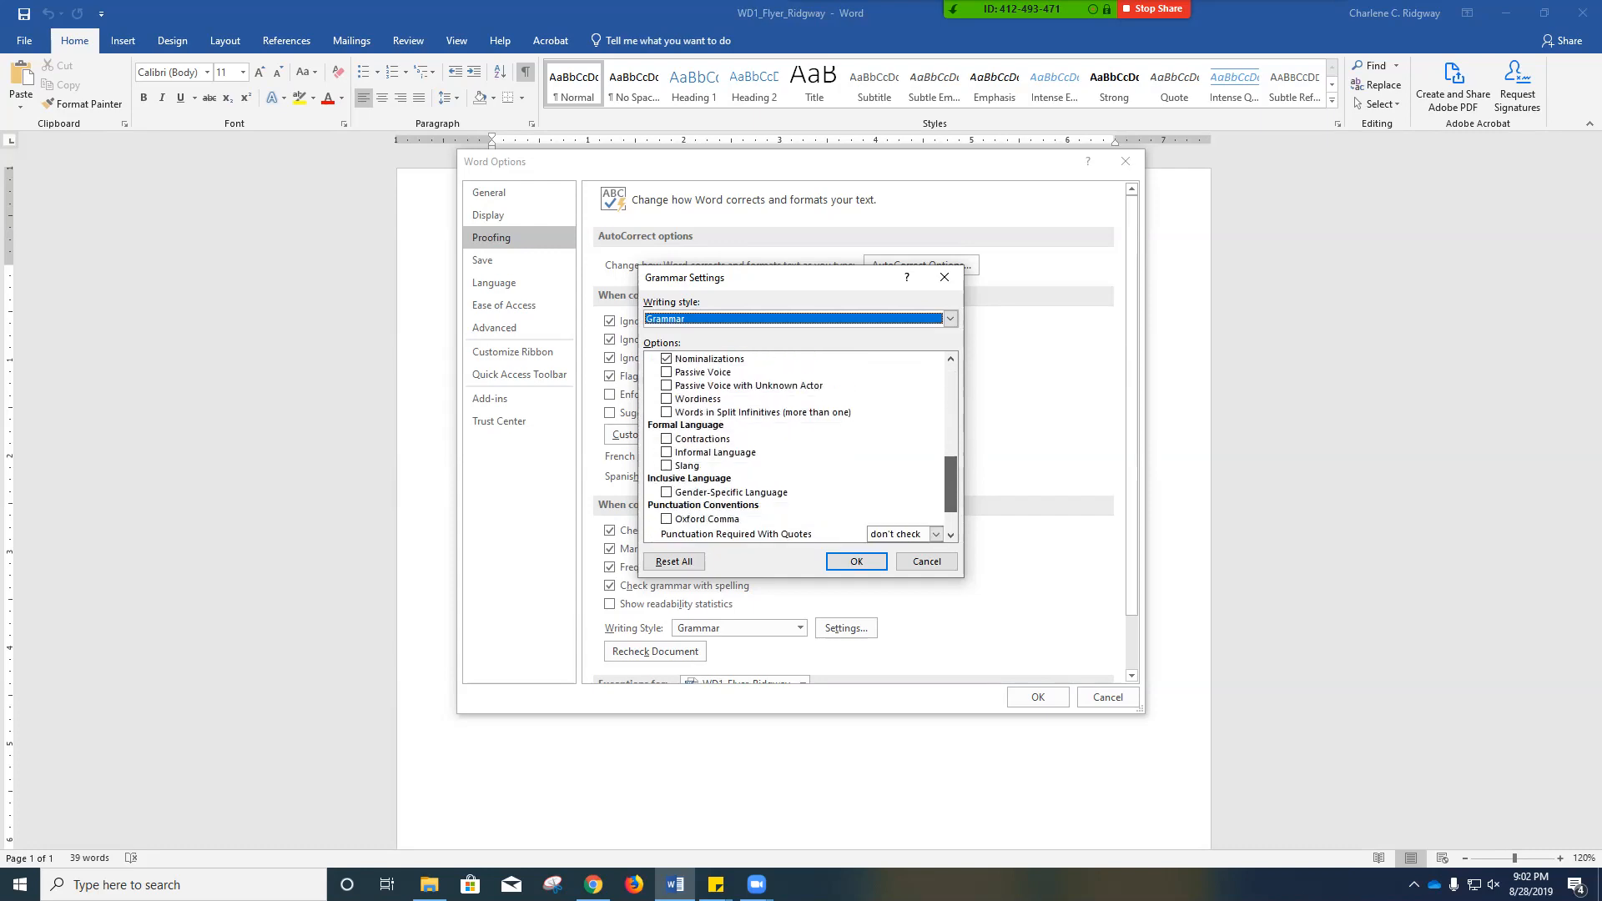
pyautogui.click(927, 561)
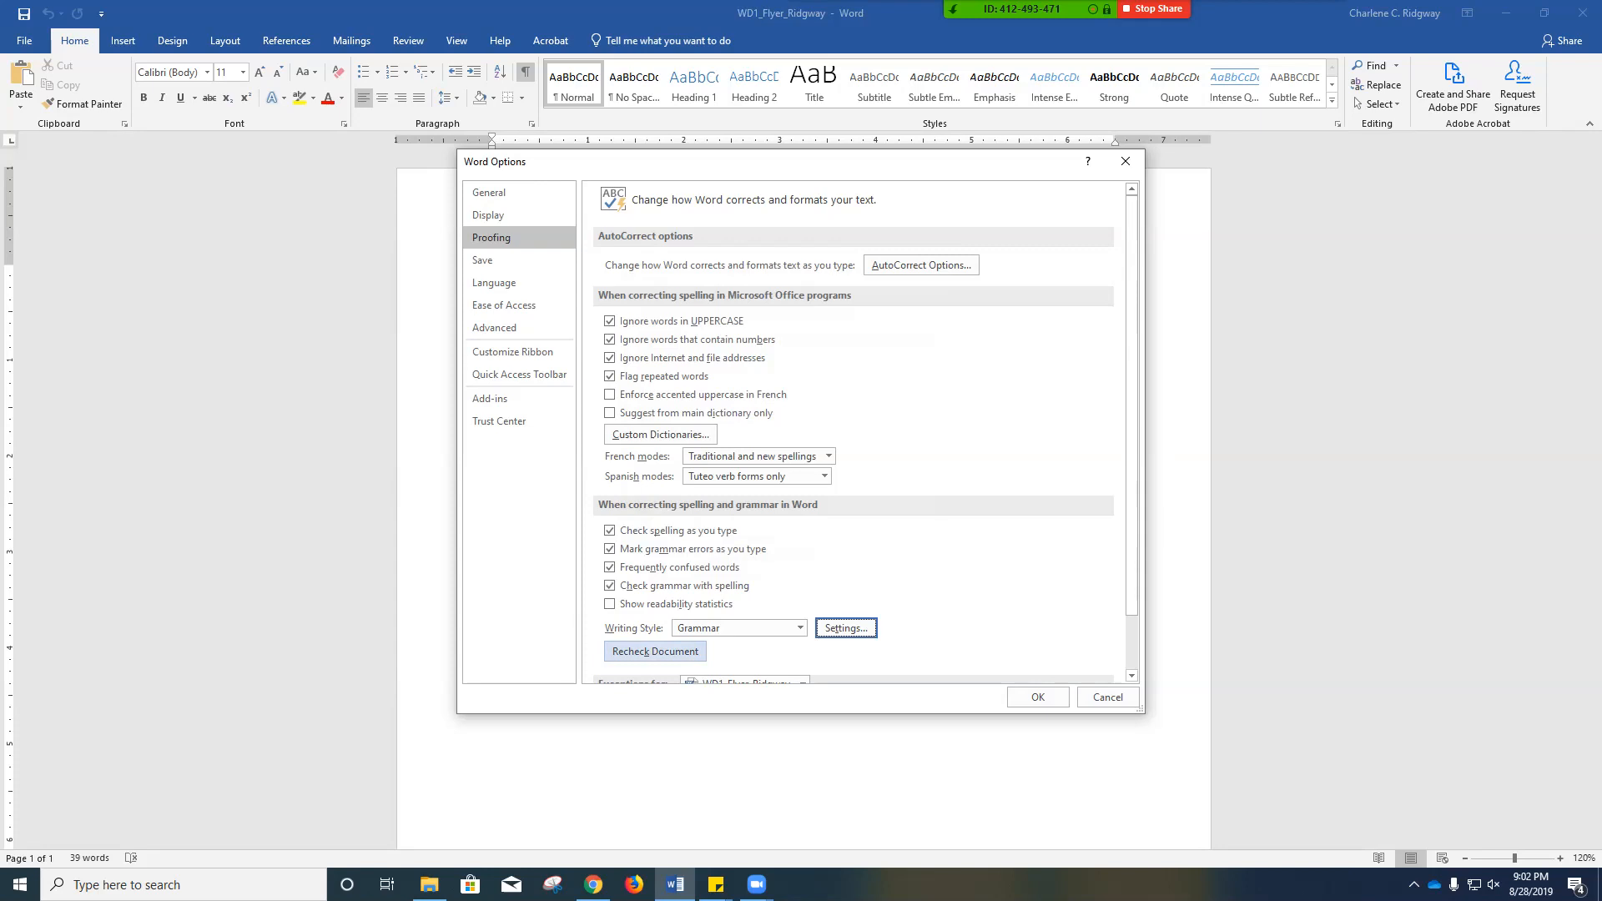
# Step: Reset the spelling and grammar checker so the document gets rechecked, and accept the proofing options
pyautogui.click(655, 651)
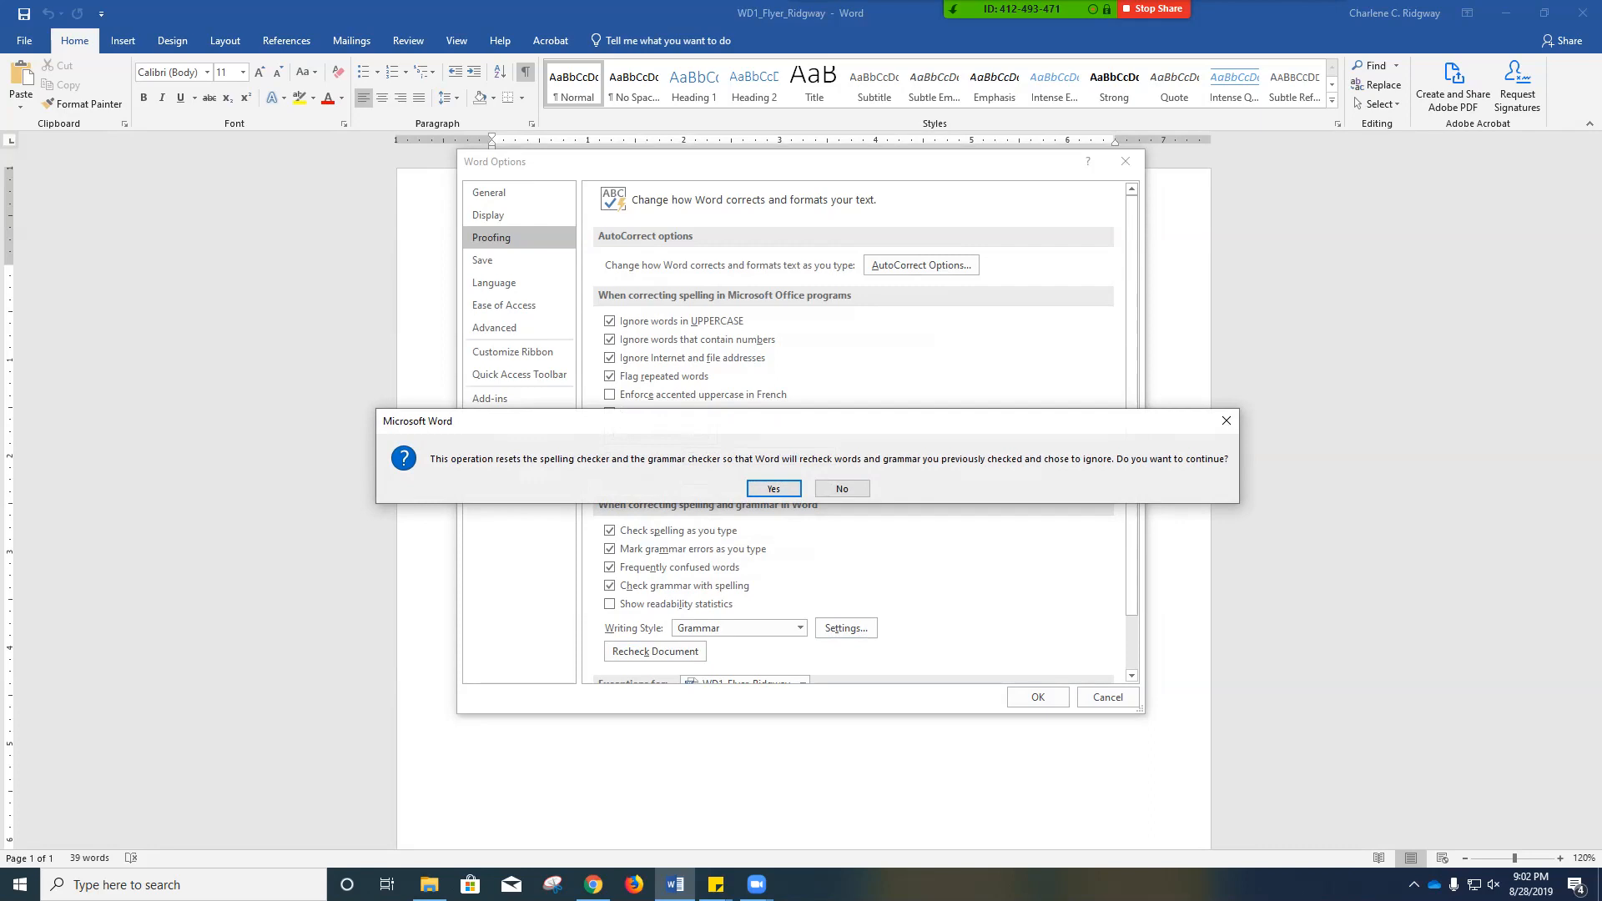
pyautogui.press('Return')
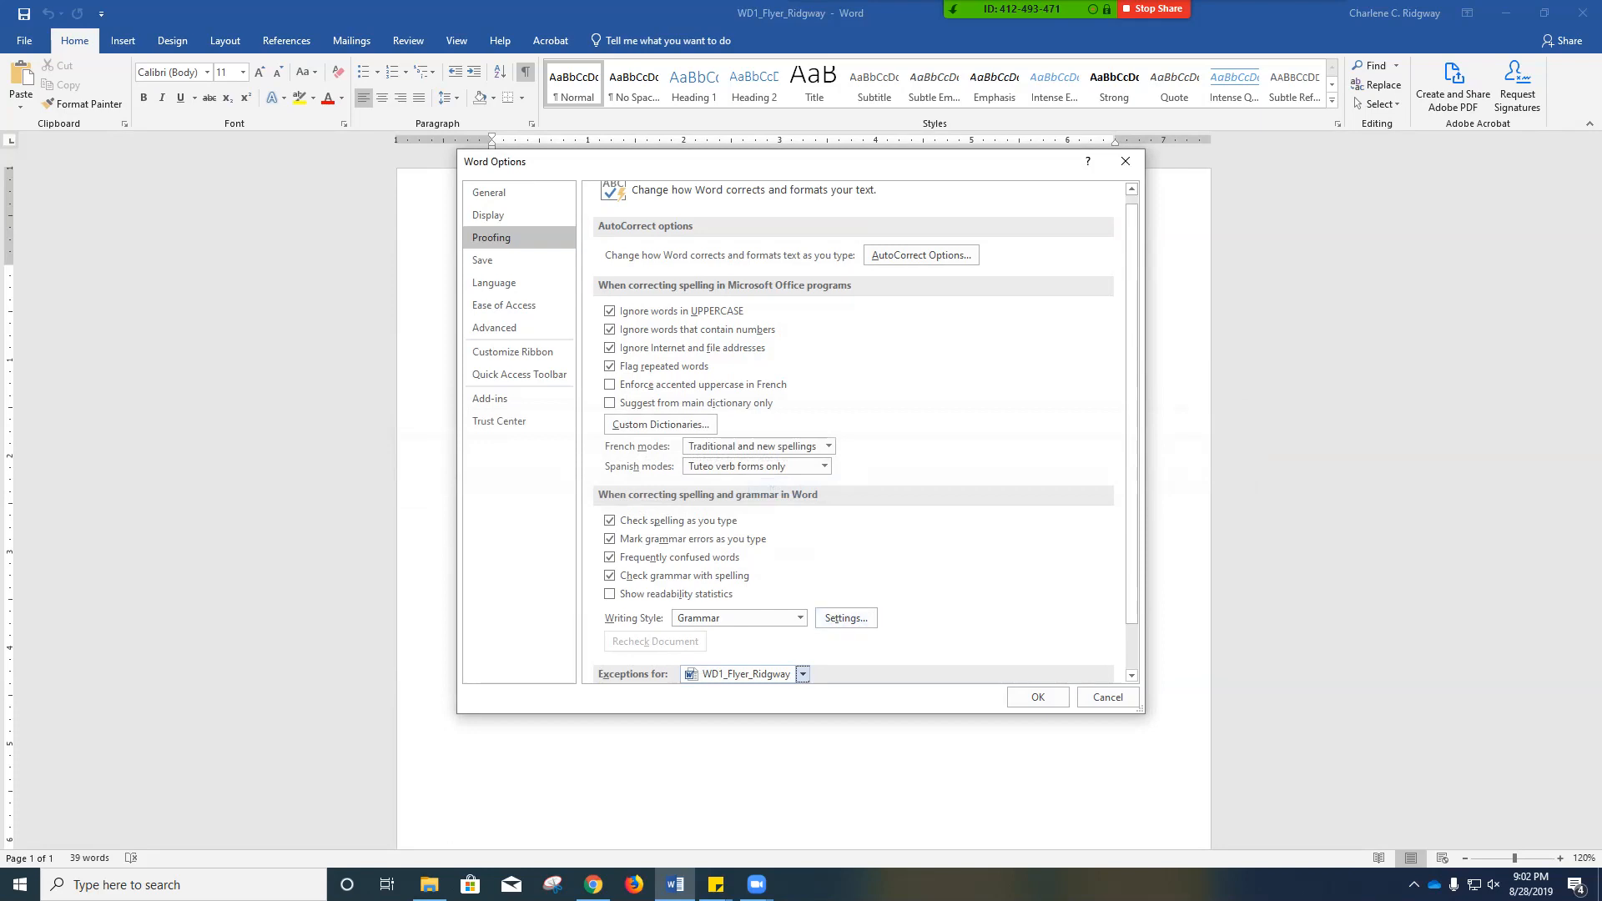
pyautogui.click(1038, 697)
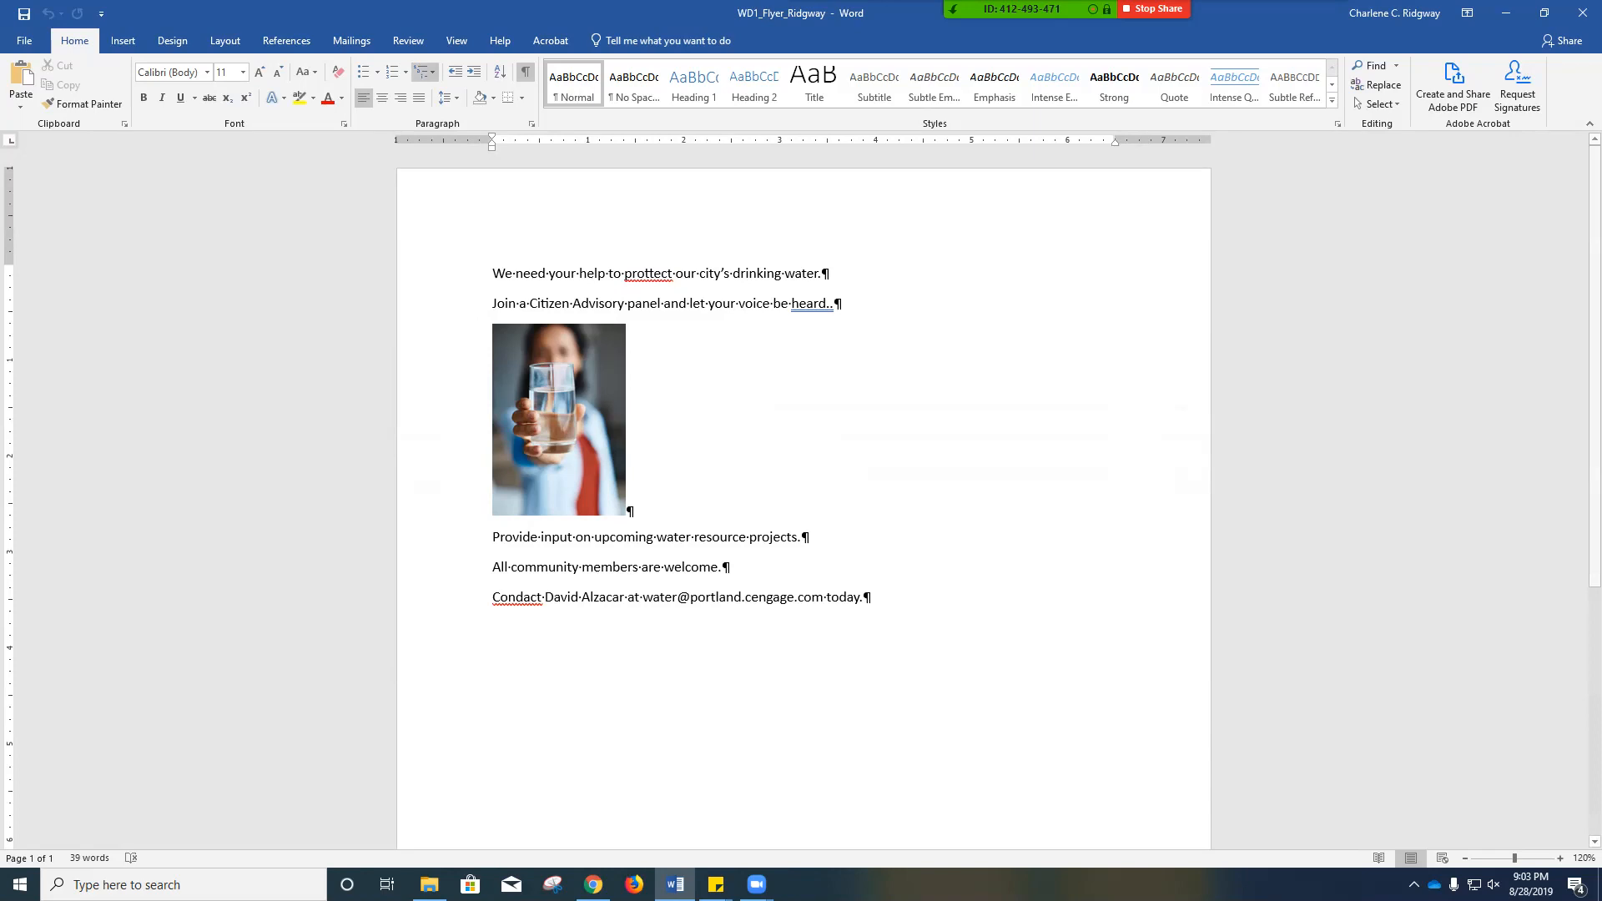
# Step: Run the spelling and grammar check, accepting "protect" for "prottect" and "heard." for the doubled period
pyautogui.click(408, 40)
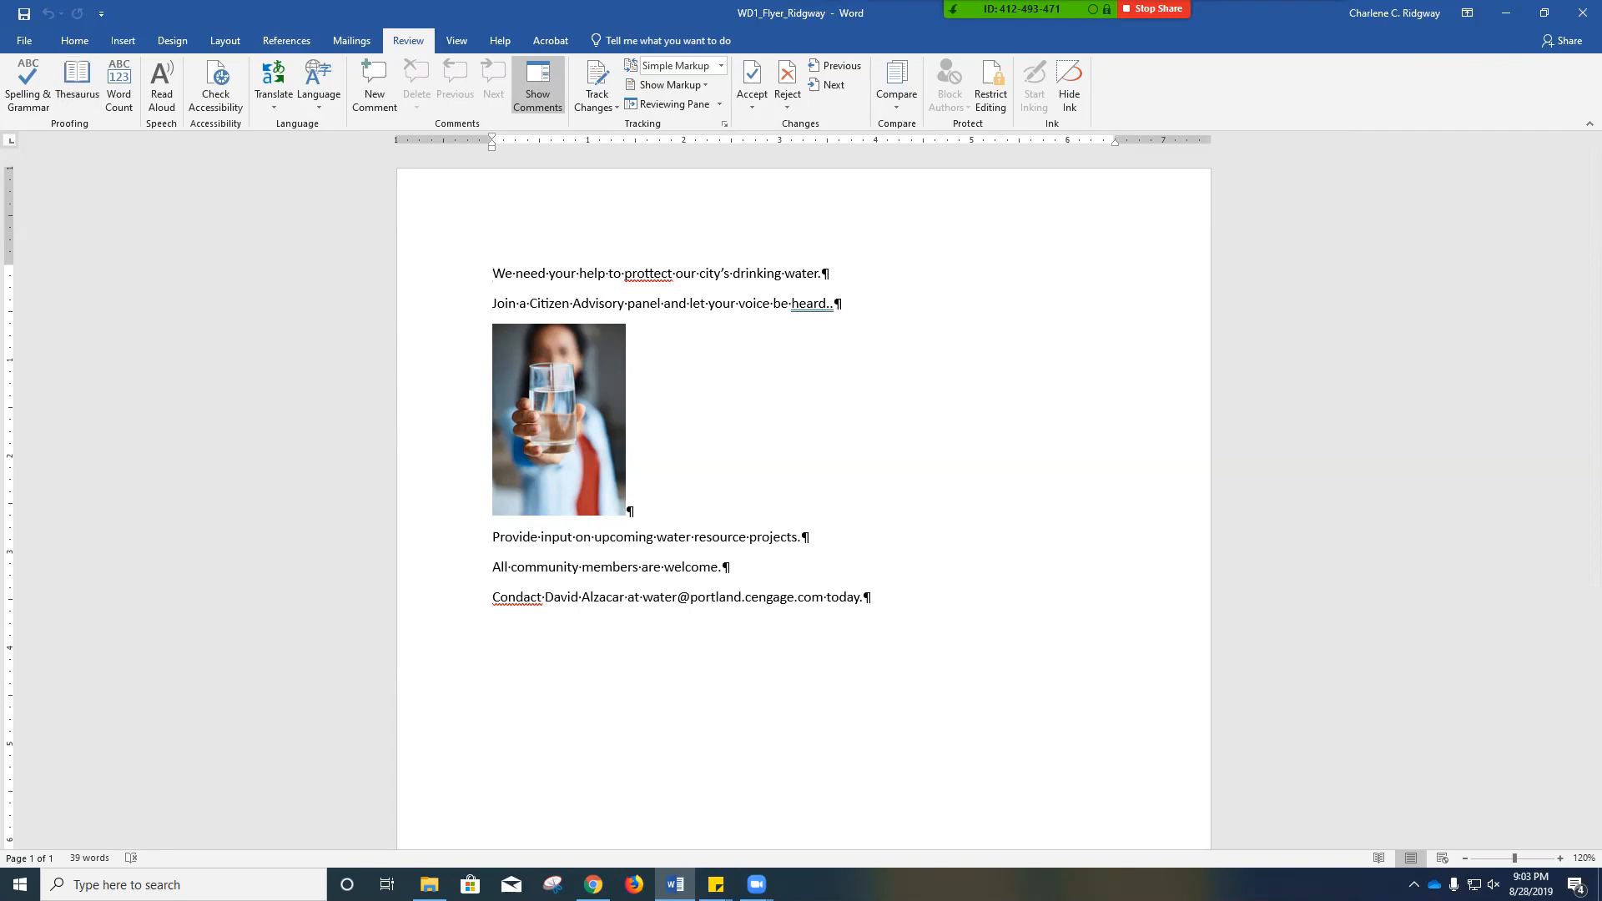
pyautogui.click(28, 83)
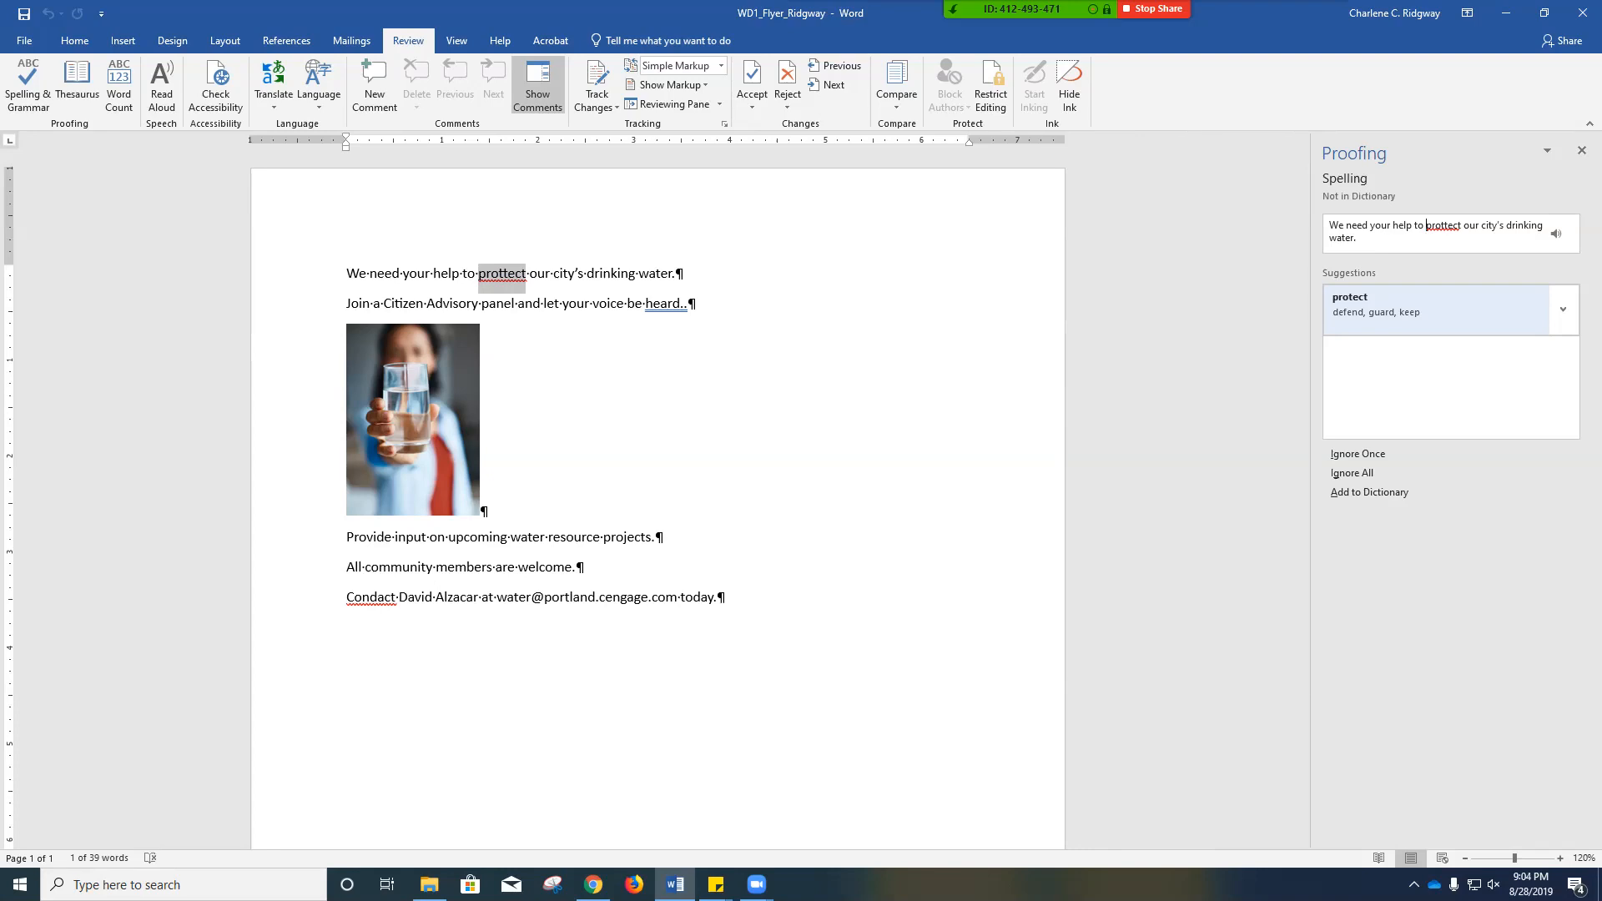
pyautogui.press('Return')
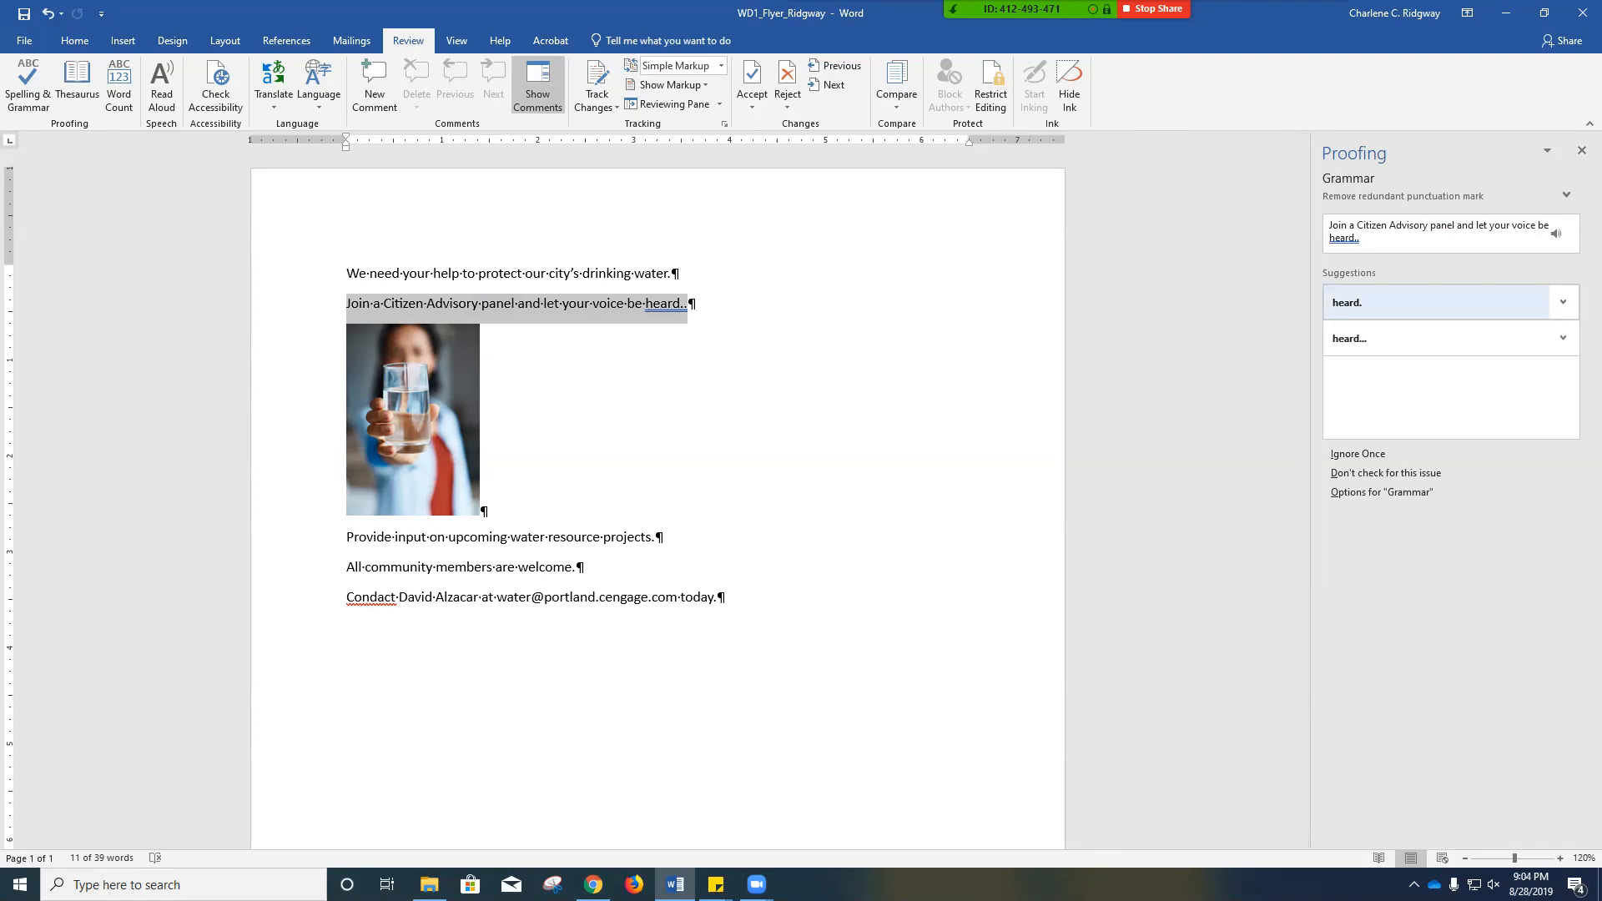
pyautogui.press('Return')
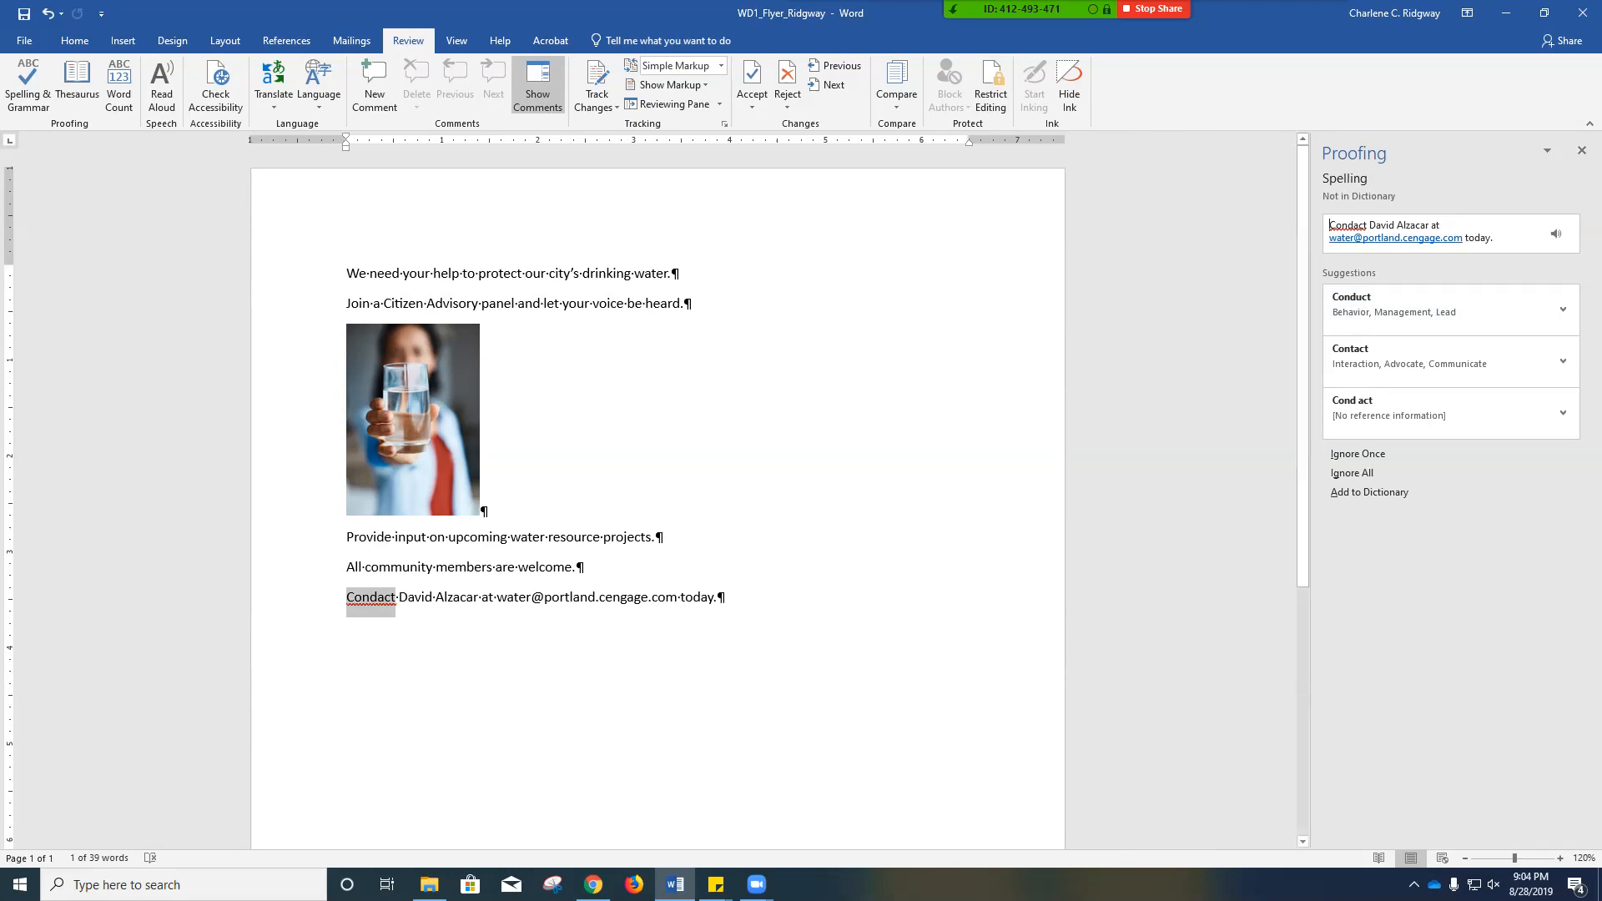
# Step: Correct "Condact" to "Contact" directly in the last line of the flyer, and resume and finish the check
pyautogui.click(378, 597)
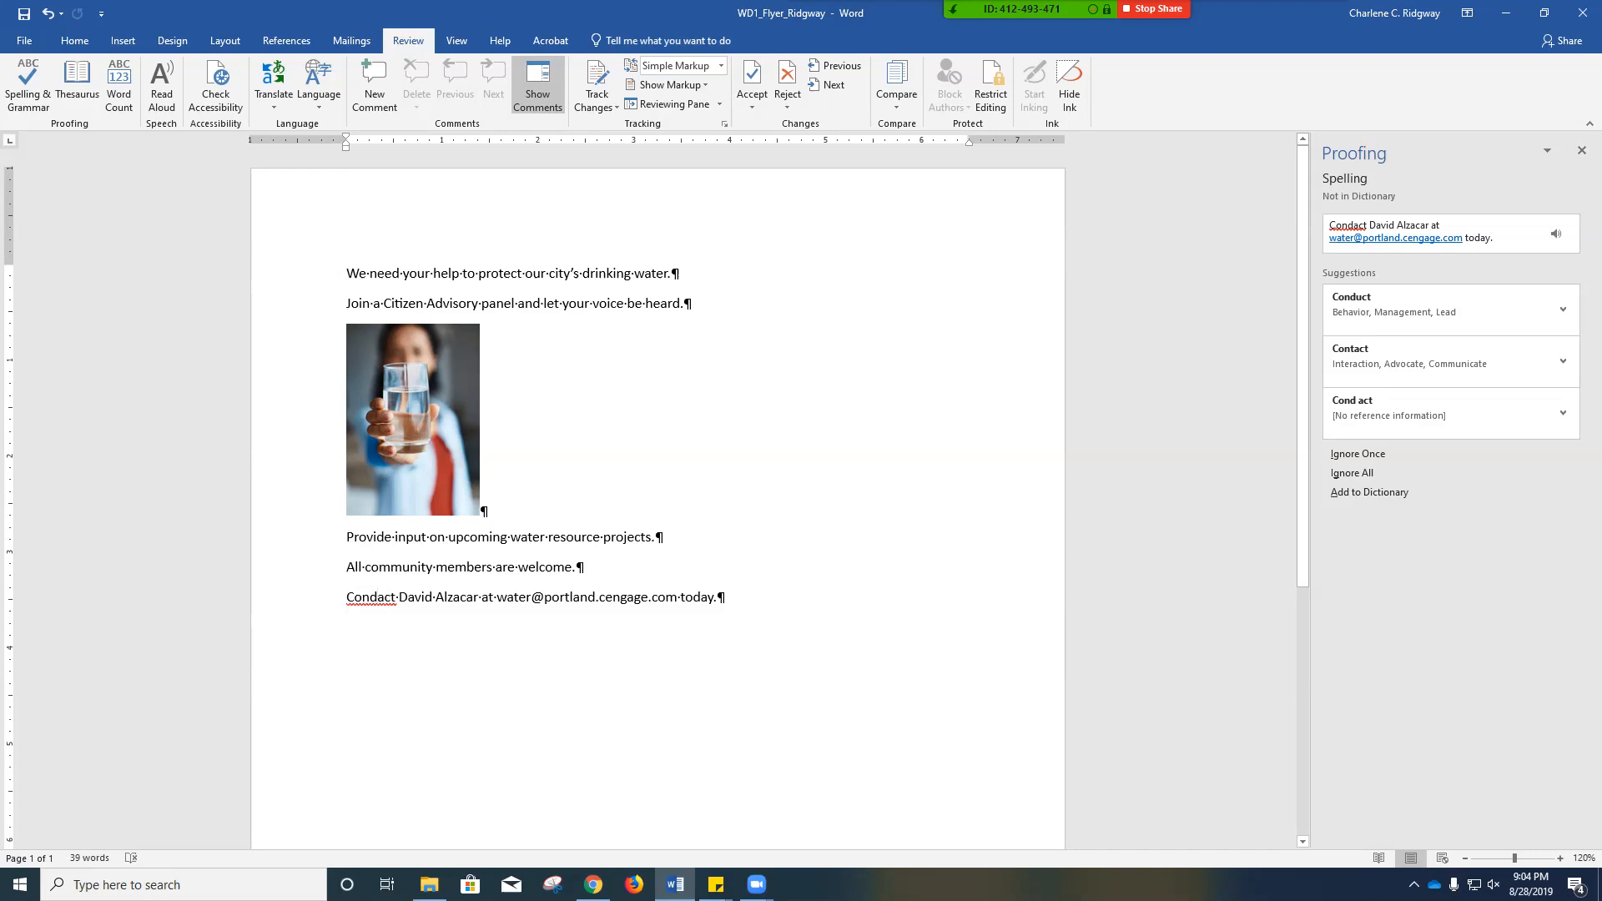
pyautogui.press('BackSpace')
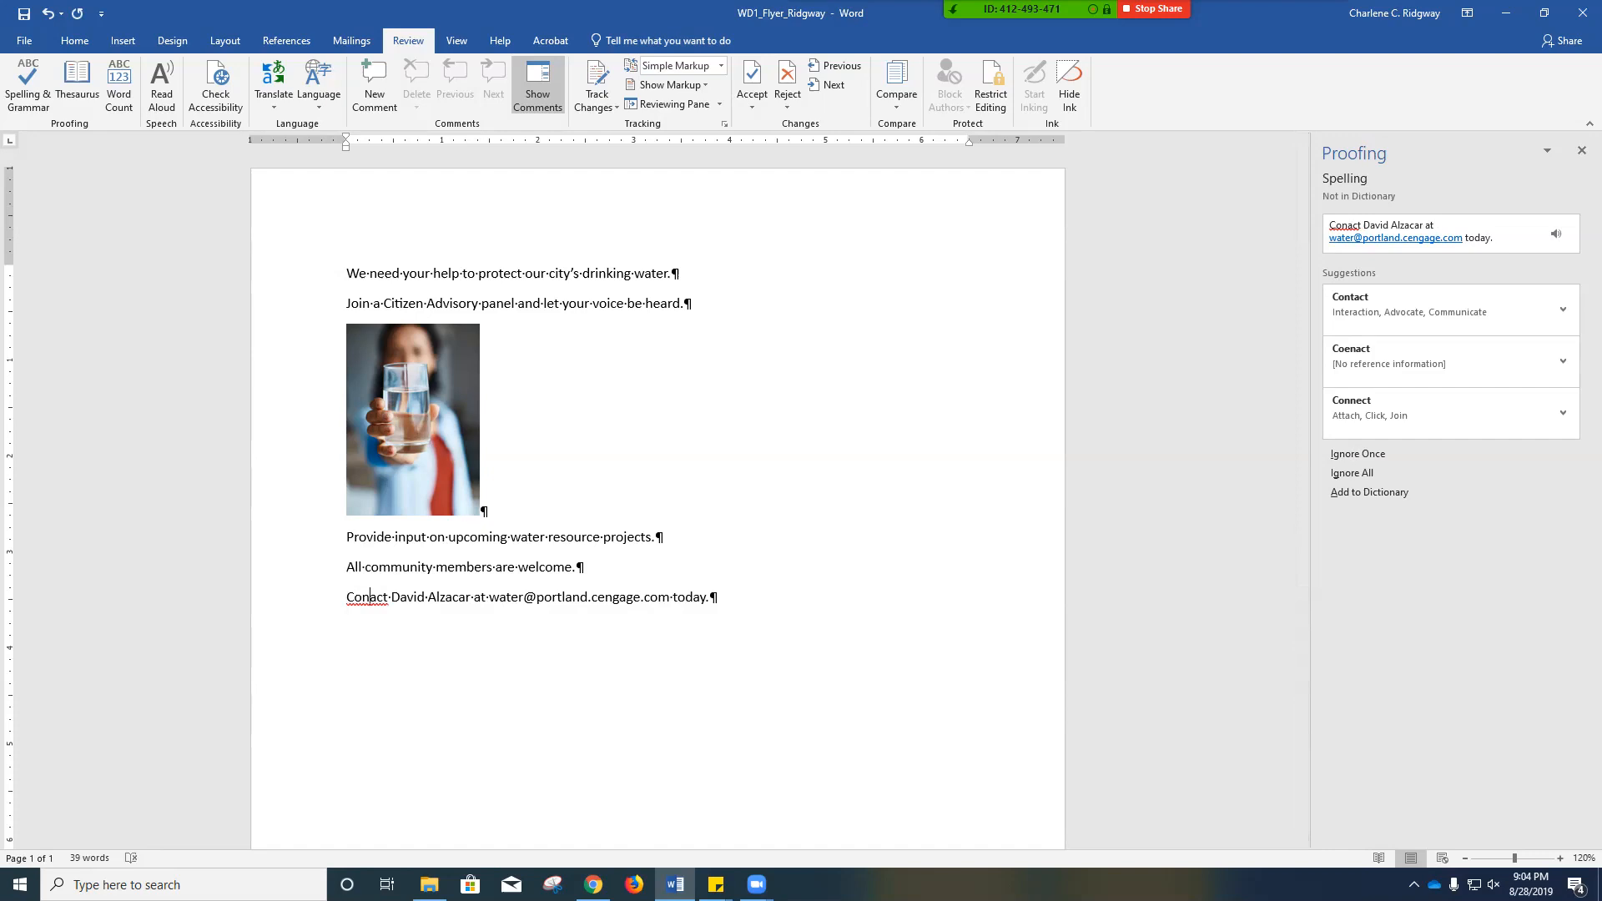
pyautogui.write('t')
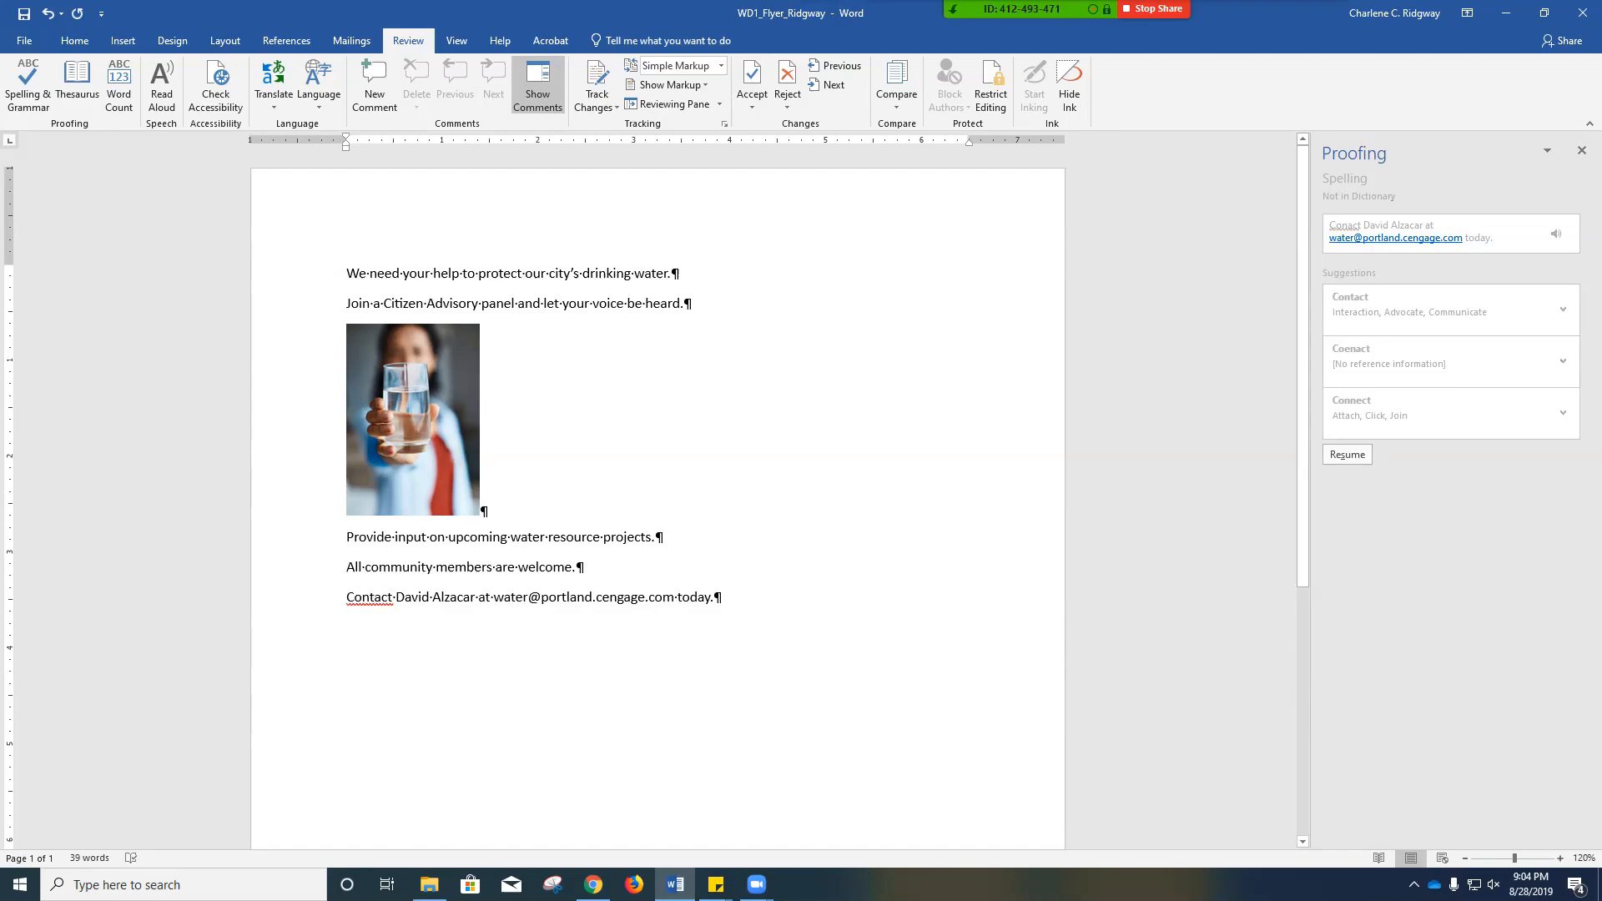
pyautogui.click(1348, 455)
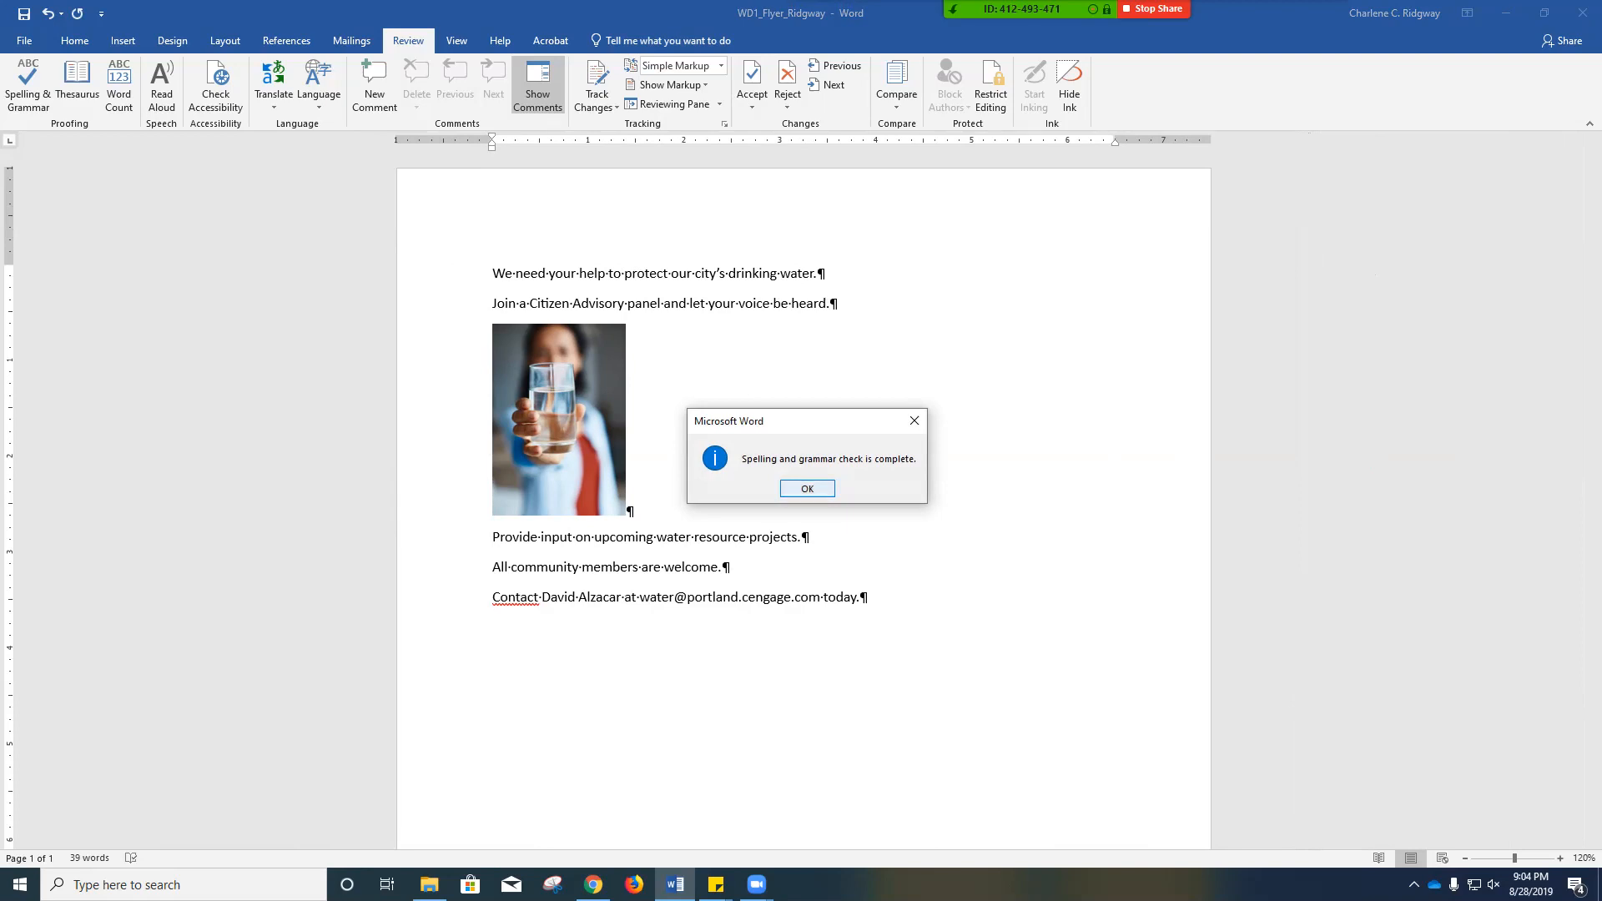
pyautogui.press('Return')
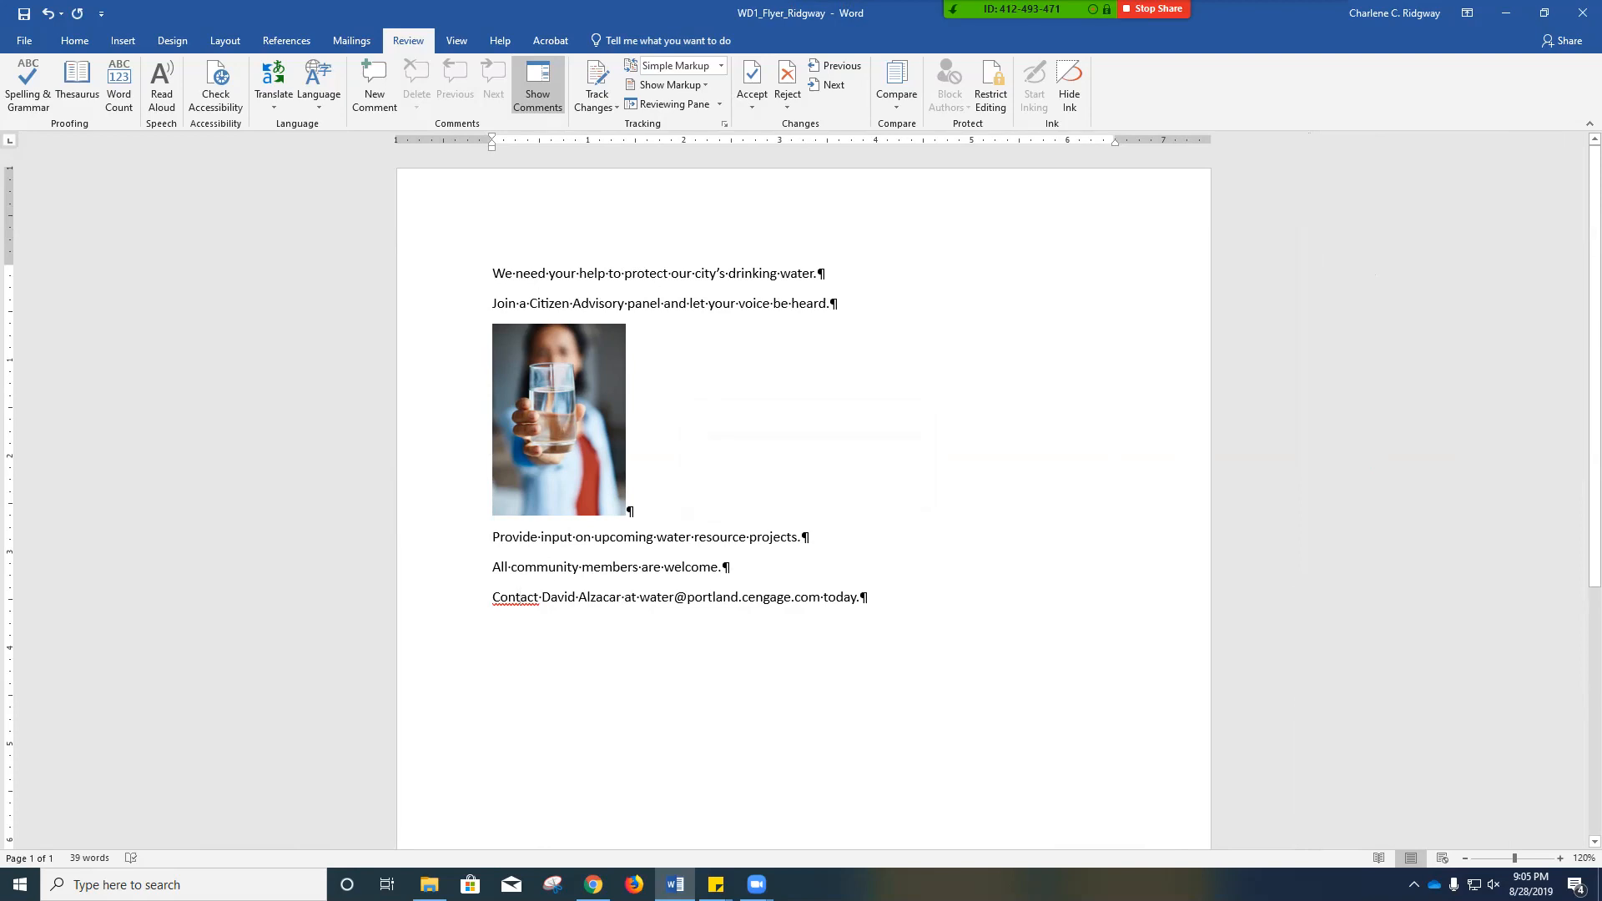
pyautogui.rightClick(519, 599)
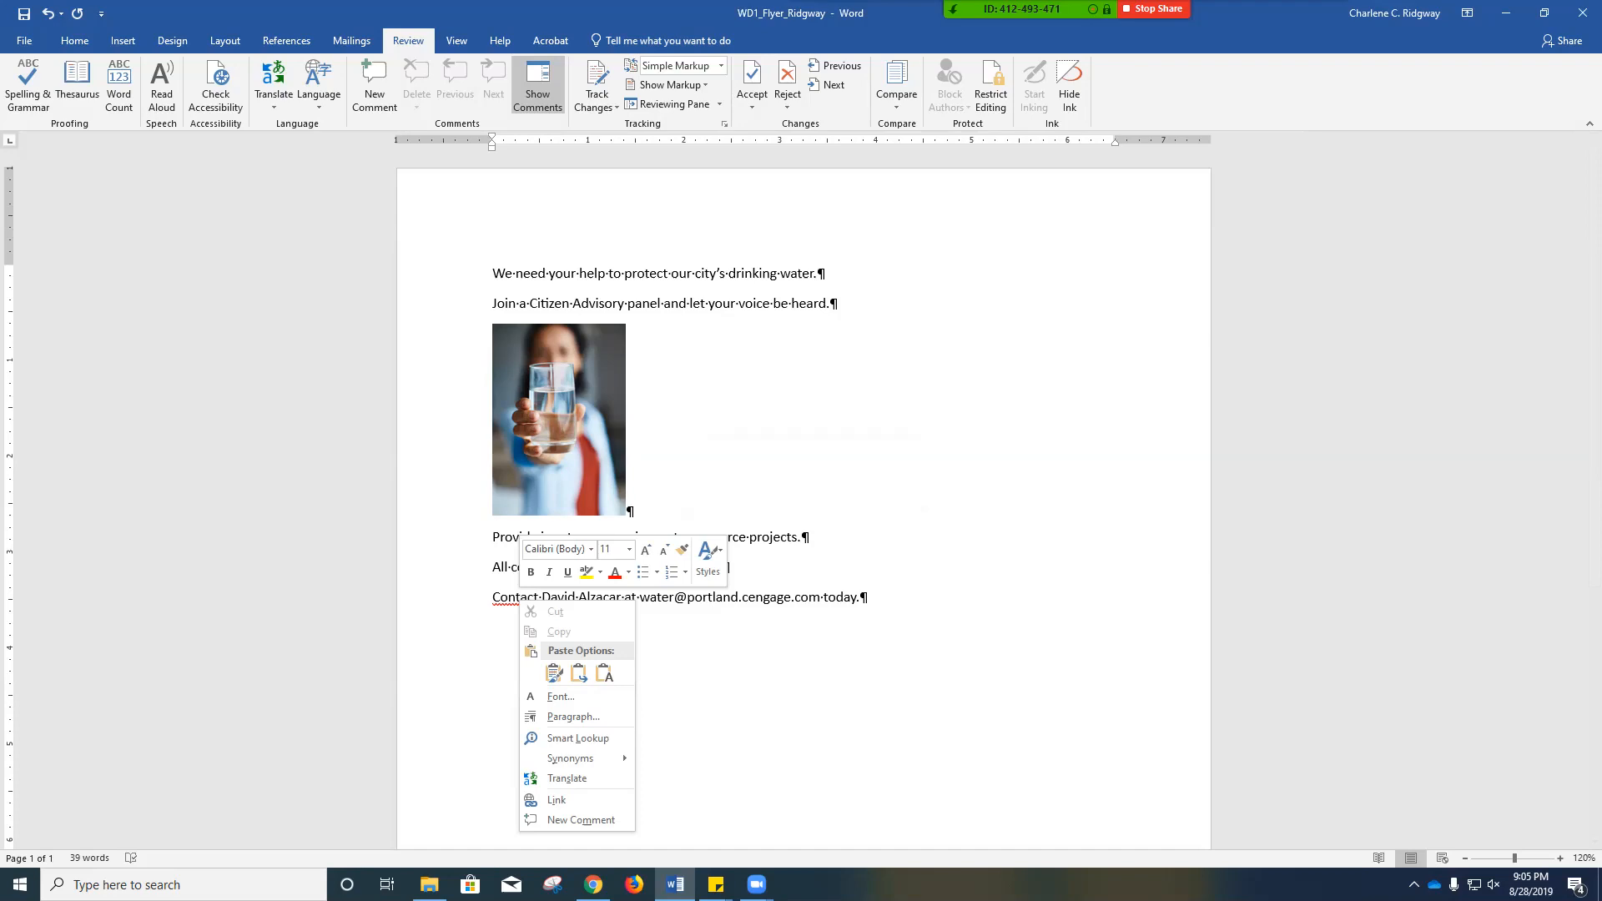
pyautogui.rightClick(513, 601)
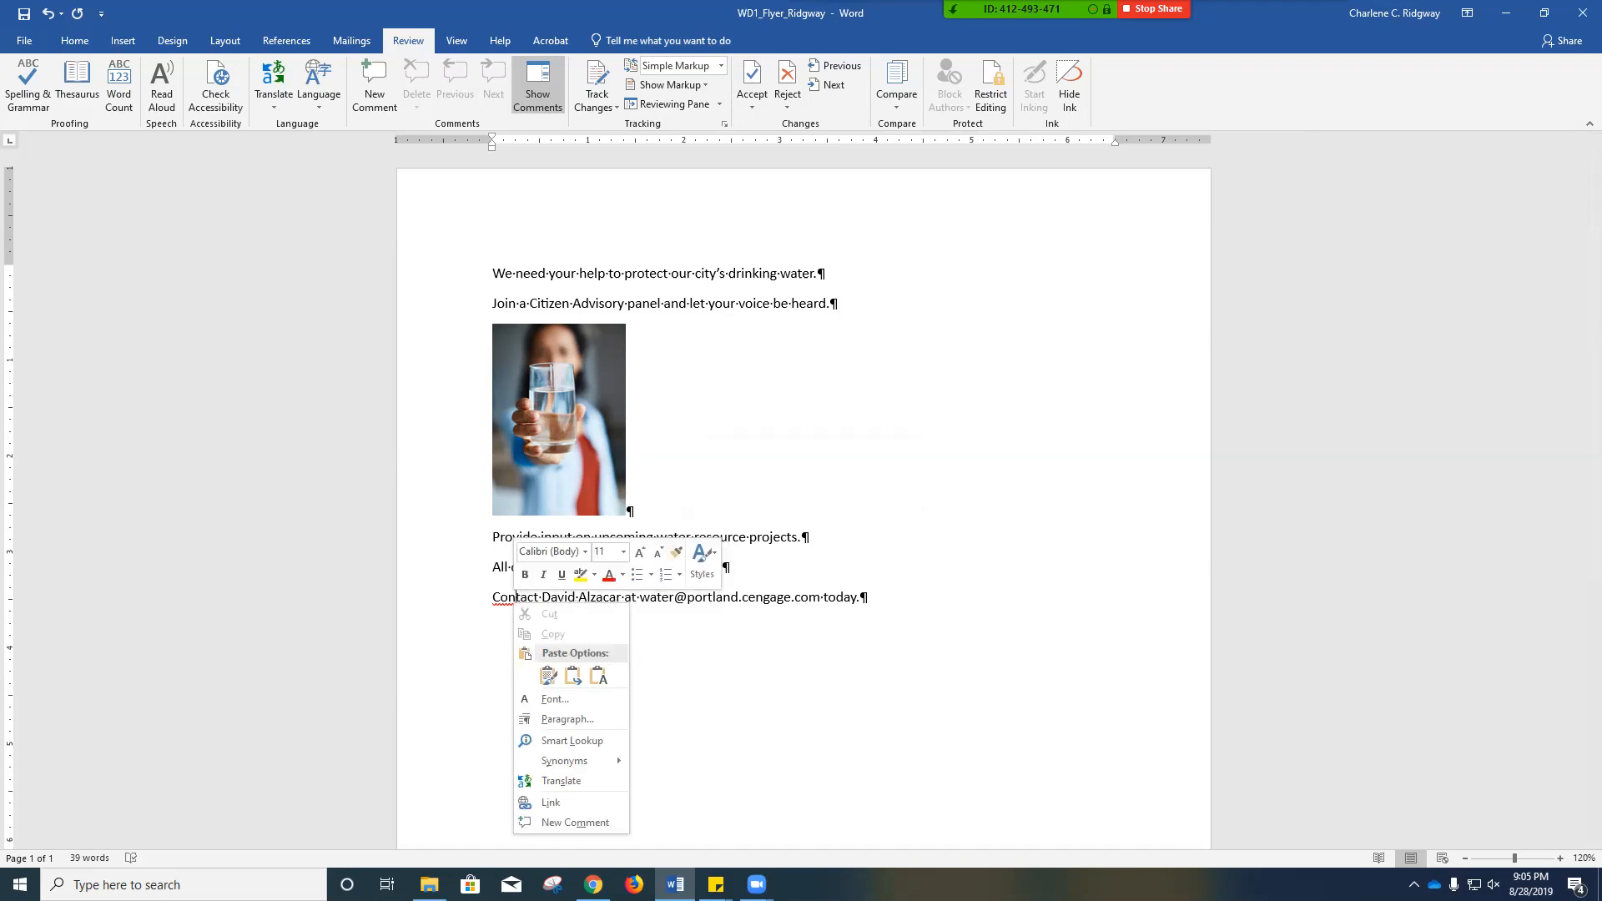
pyautogui.press('Escape')
pyautogui.rightClick(516, 599)
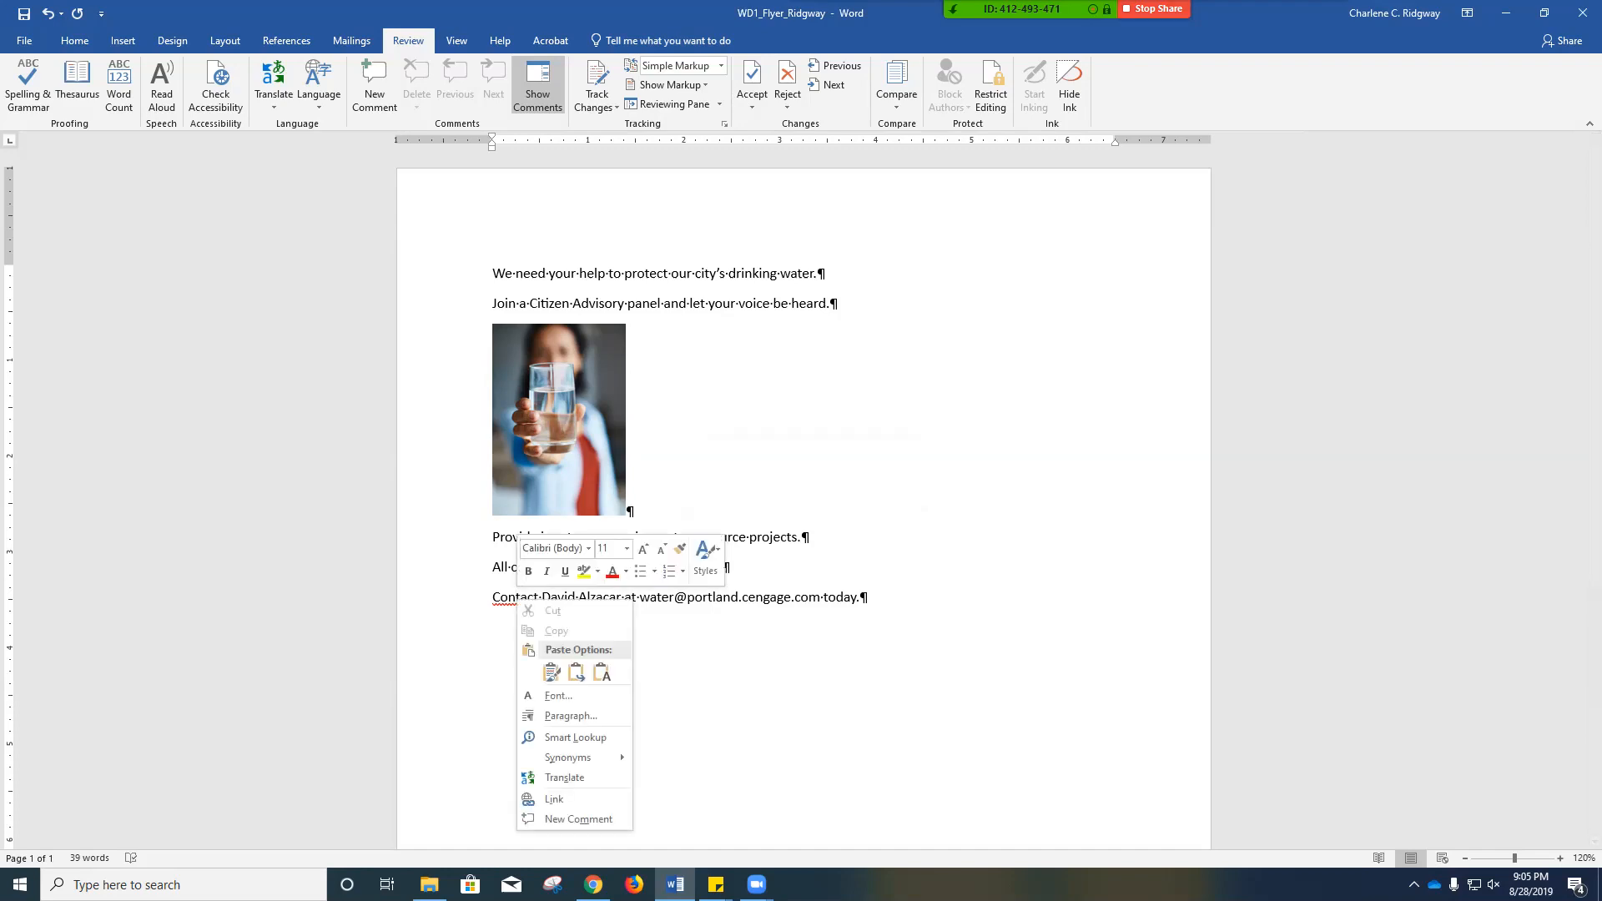
pyautogui.click(1320, 21)
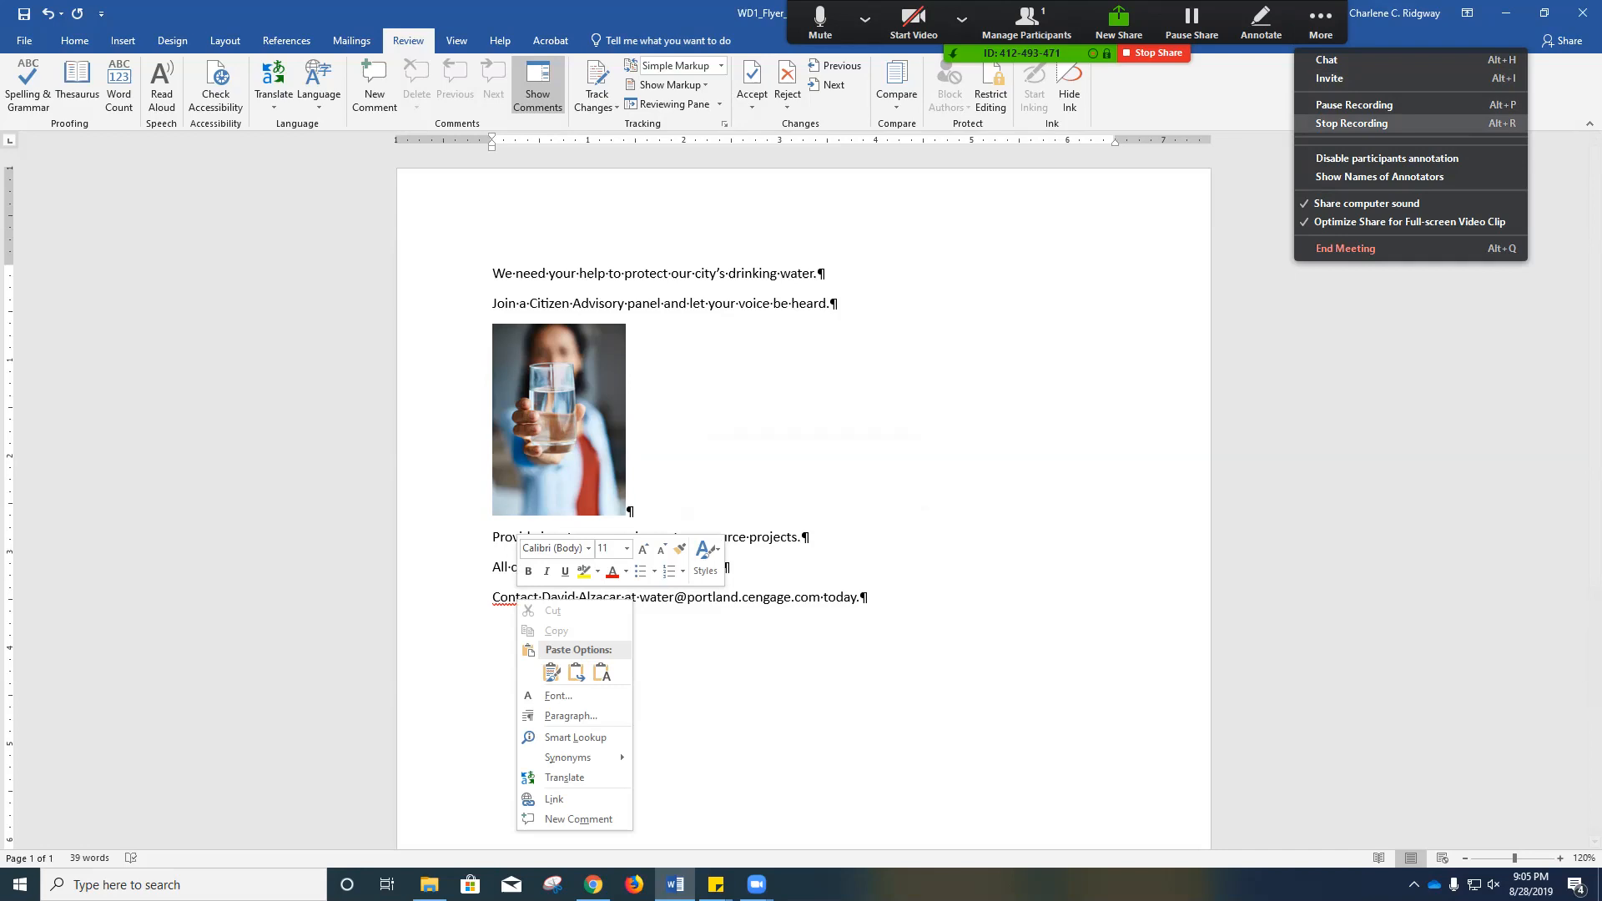
pyautogui.click(1364, 105)
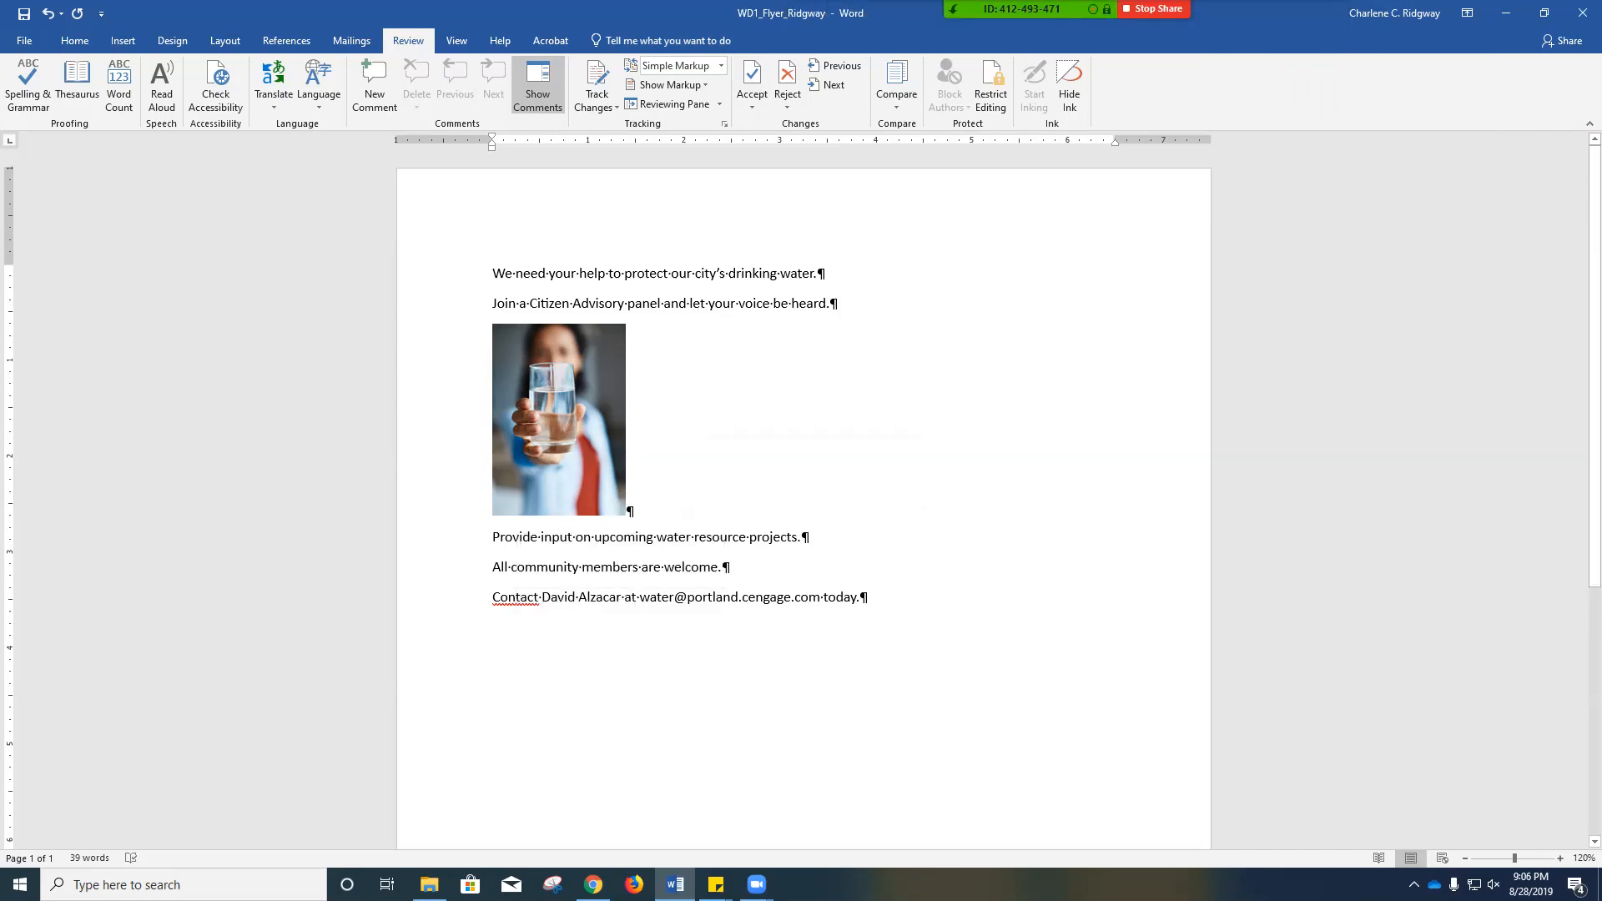
pyautogui.rightClick(510, 599)
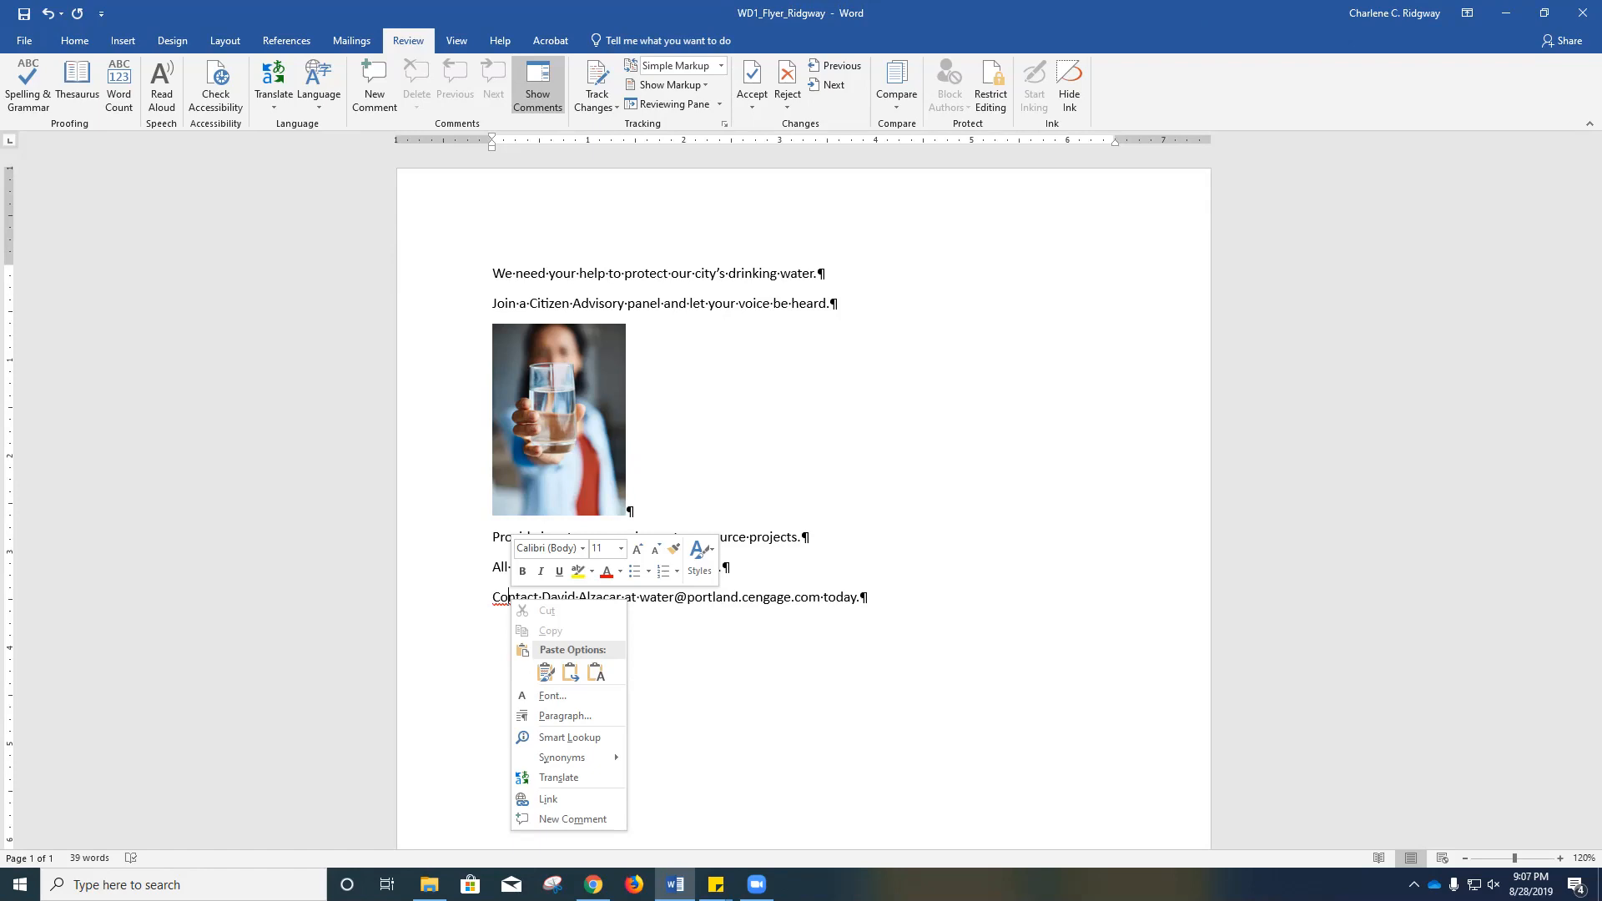
pyautogui.press('Escape')
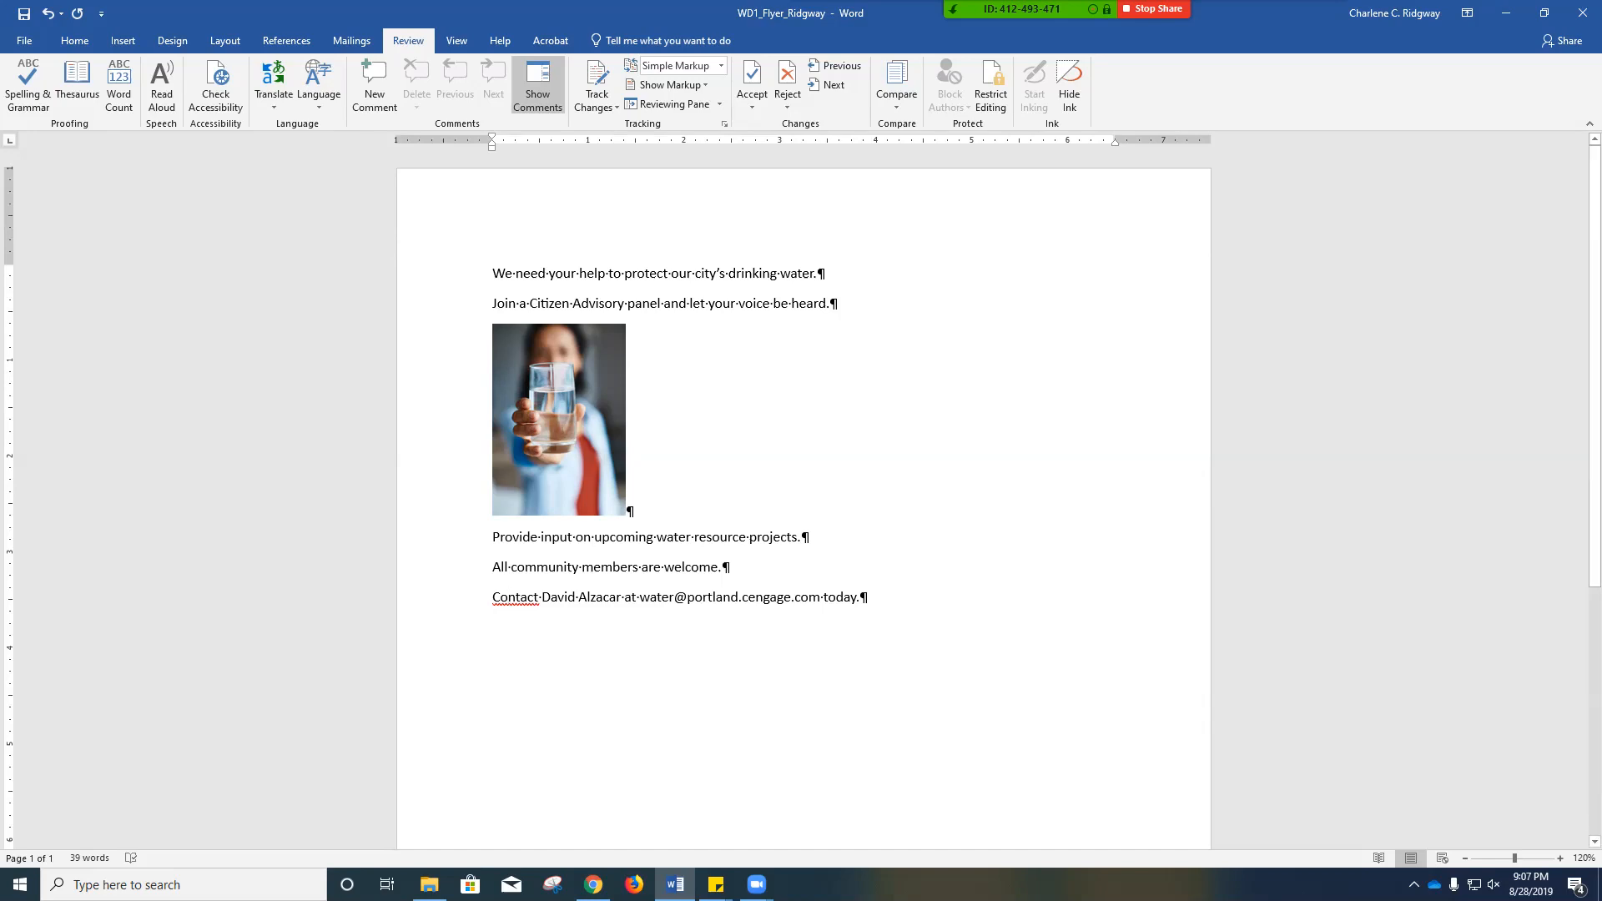
# Step: Capitalize "Panel" in the flyer's second line so it reads "Join a Citizen Advisory Panel"
pyautogui.press('BackSpace')
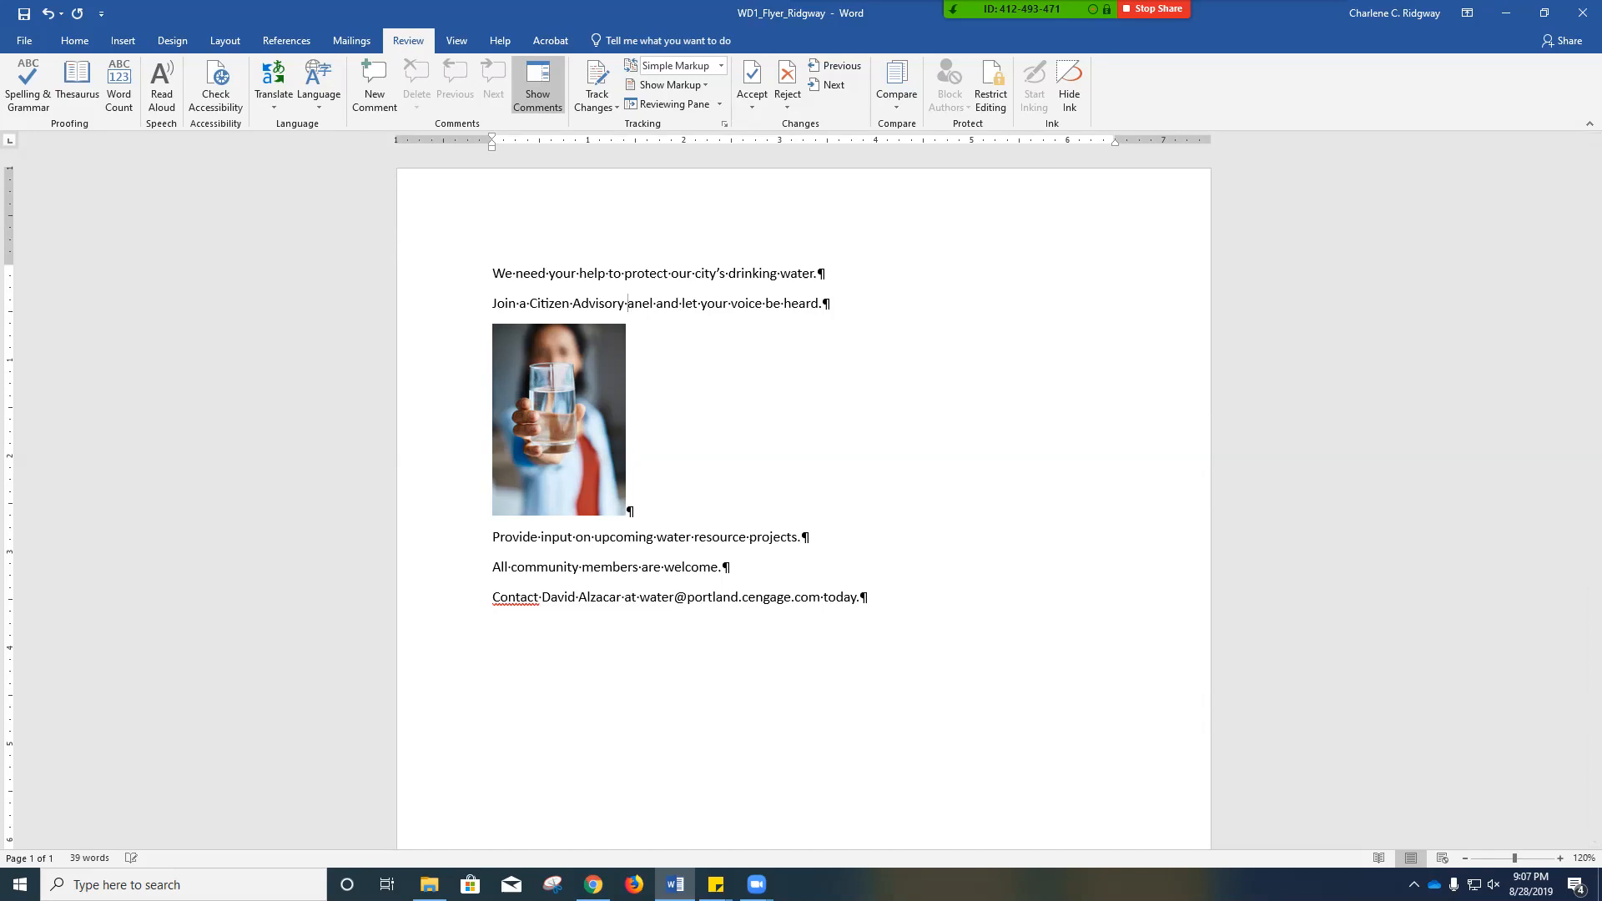
pyautogui.write('P')
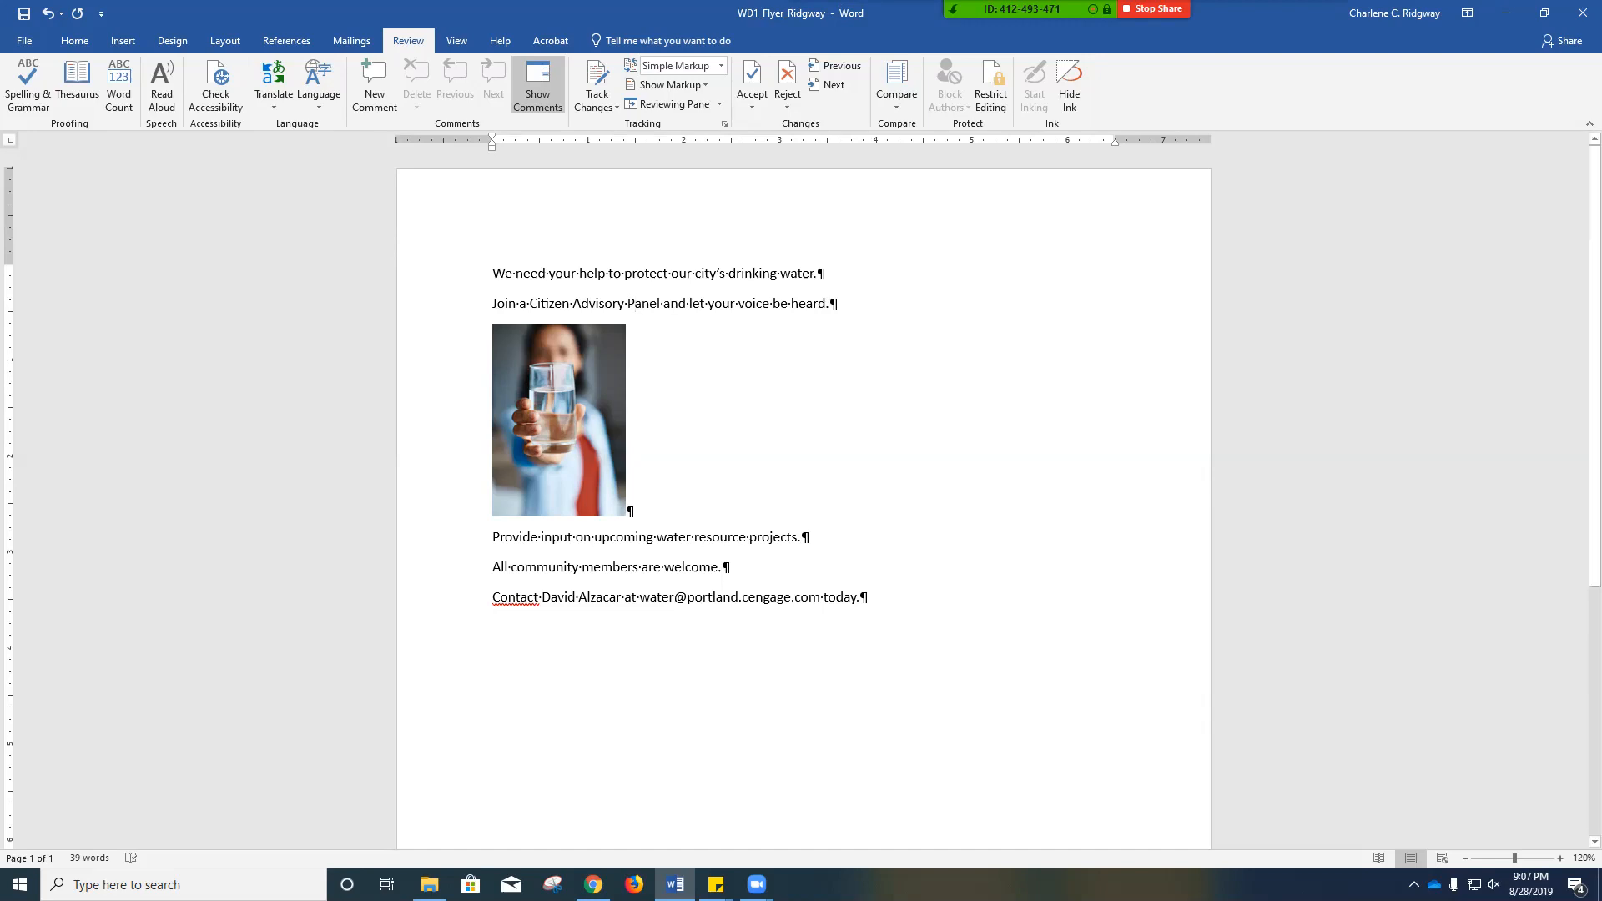
# Step: Replace the contact person's name in the flyer's last line with the author's full name and save the document
pyautogui.moveTo(542, 596); pyautogui.dragTo(624, 597)
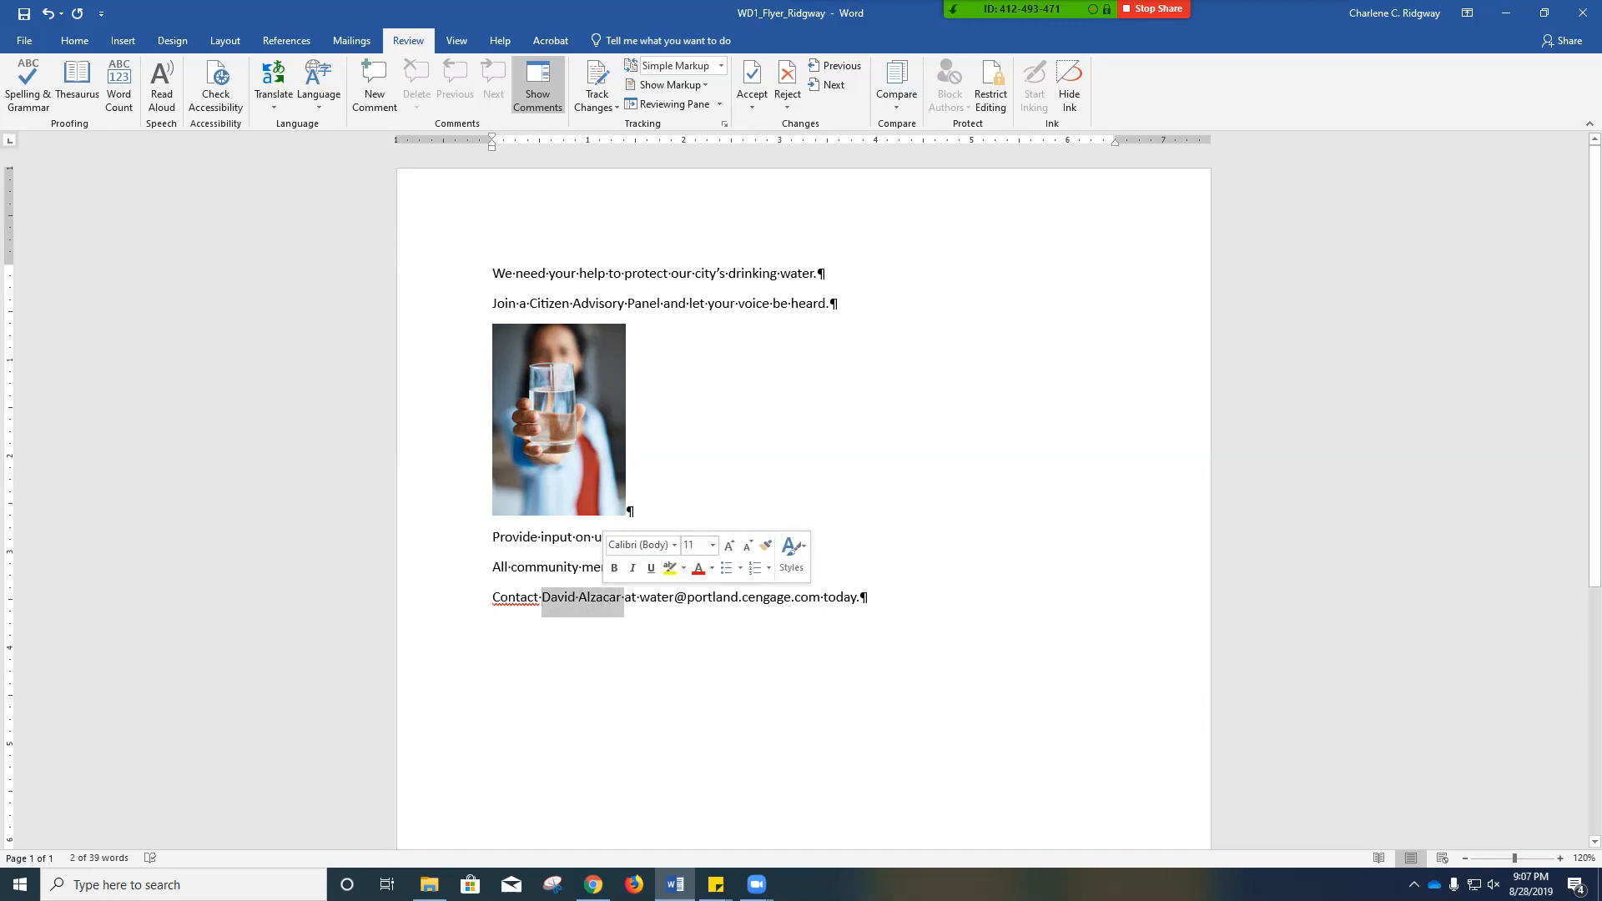
pyautogui.write('Charlene Ridgway')
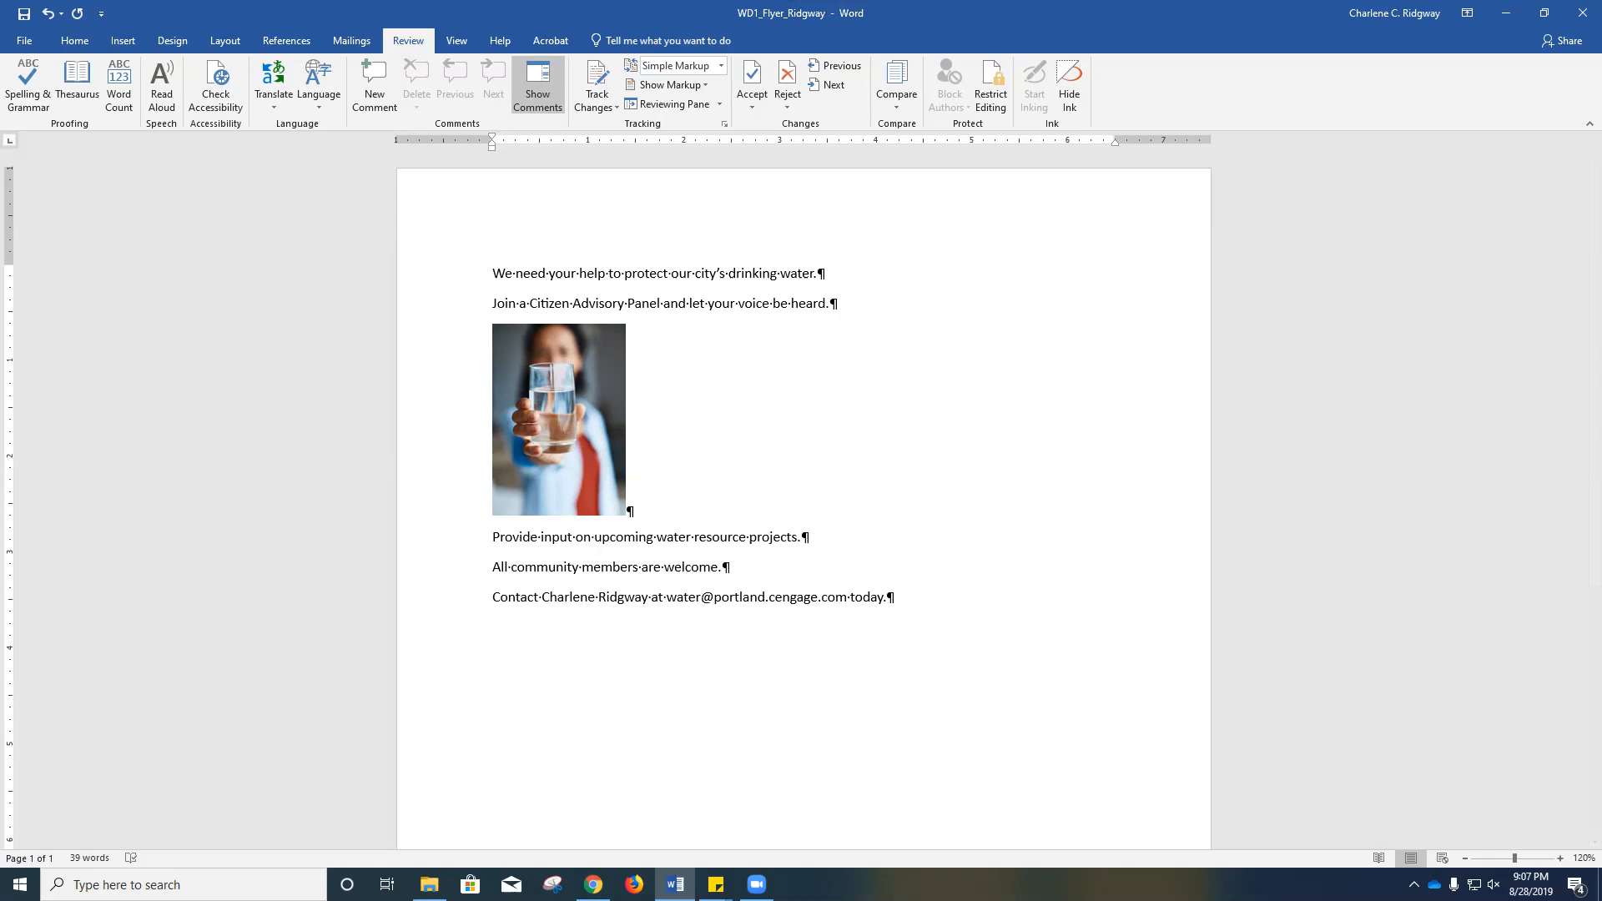
pyautogui.hotkey('ctrl', 's')
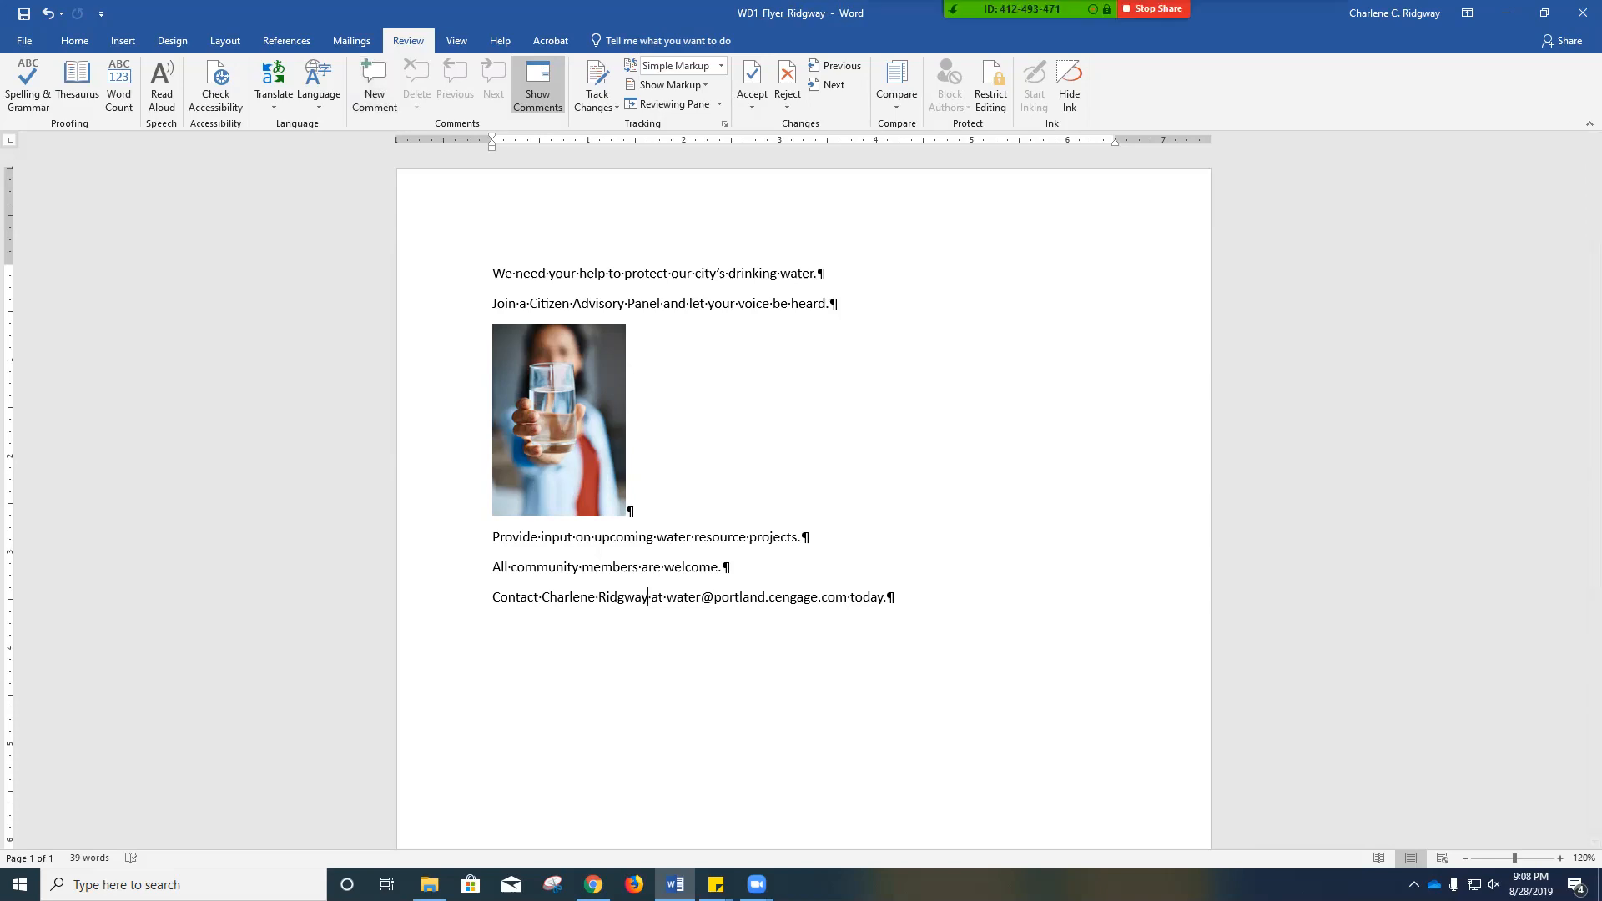
# Step: Set the flyer's page to Landscape orientation with Narrow margins of 0.5" on all sides
pyautogui.click(456, 40)
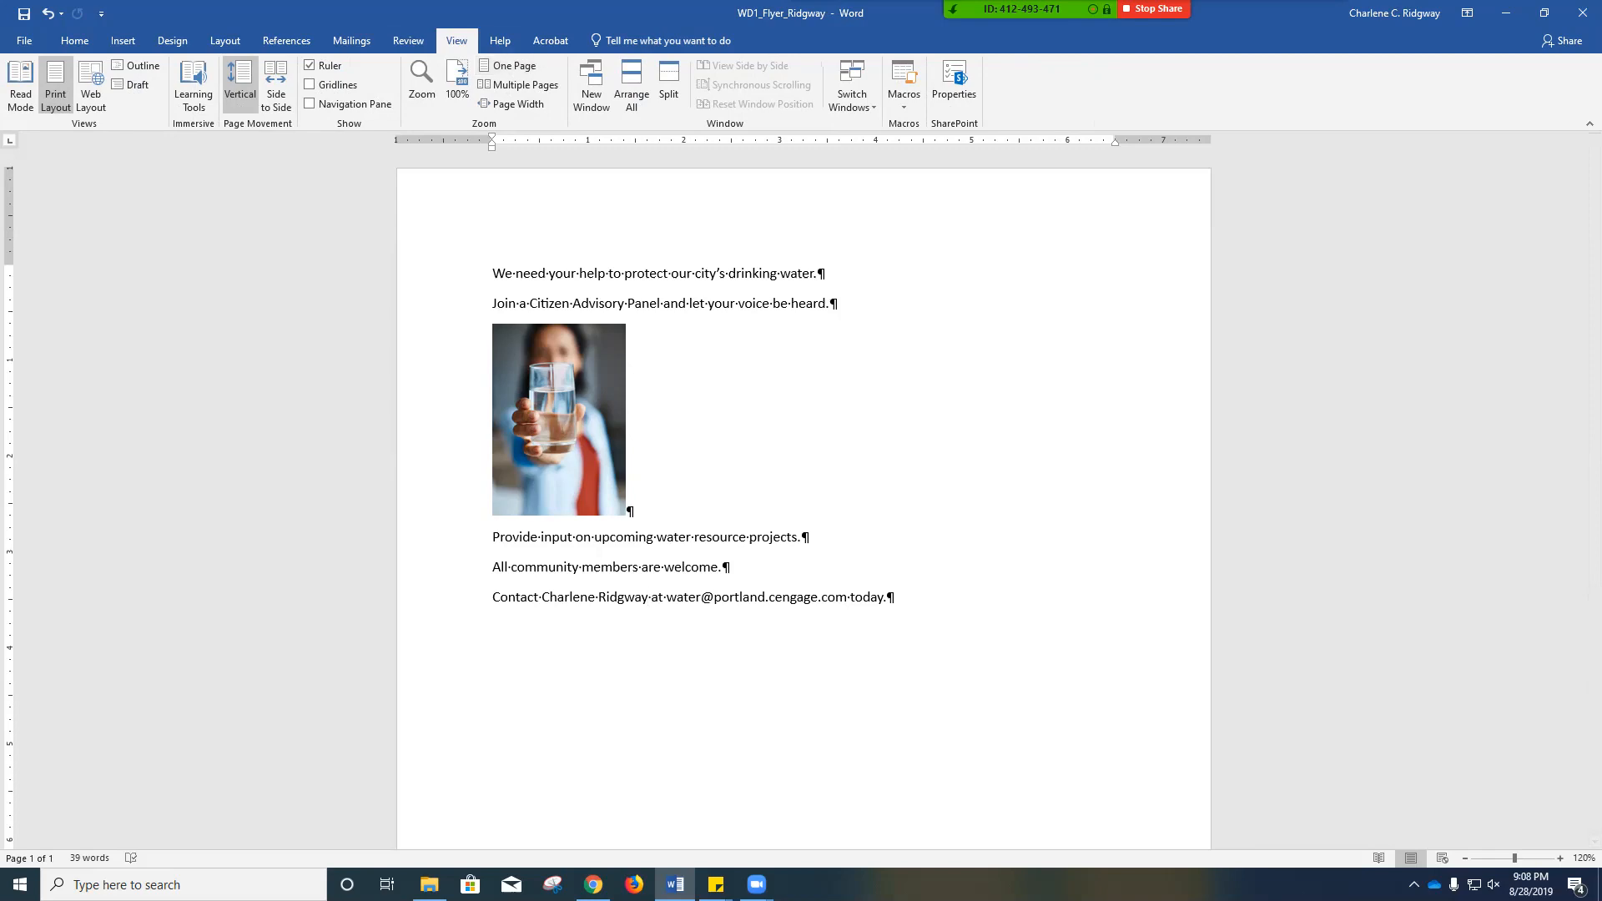
pyautogui.click(509, 65)
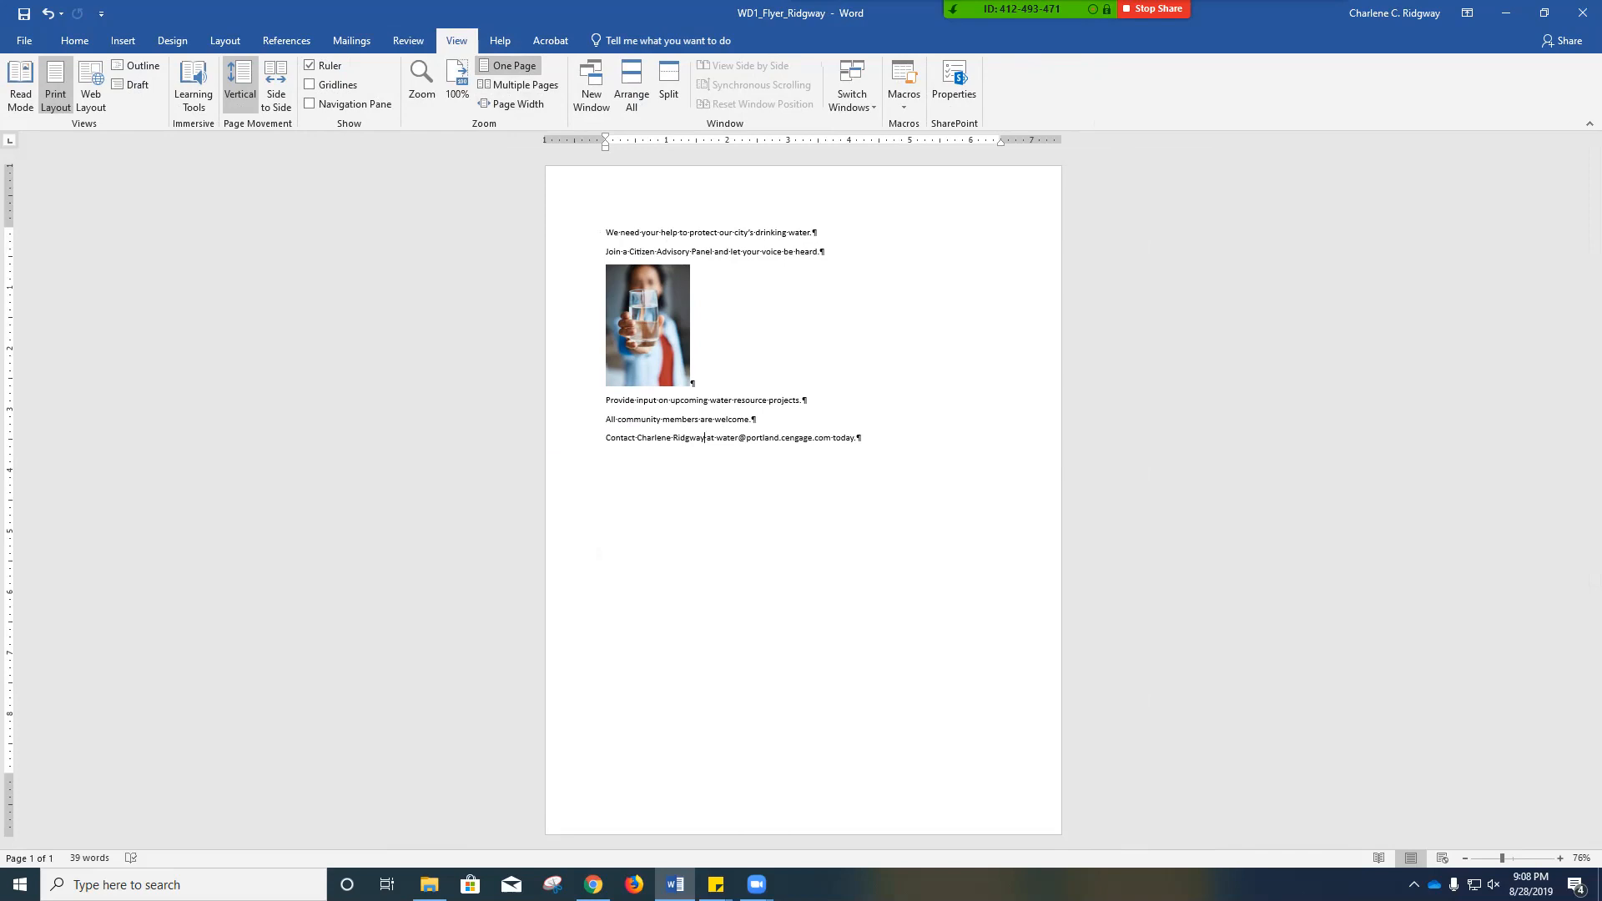
pyautogui.click(226, 40)
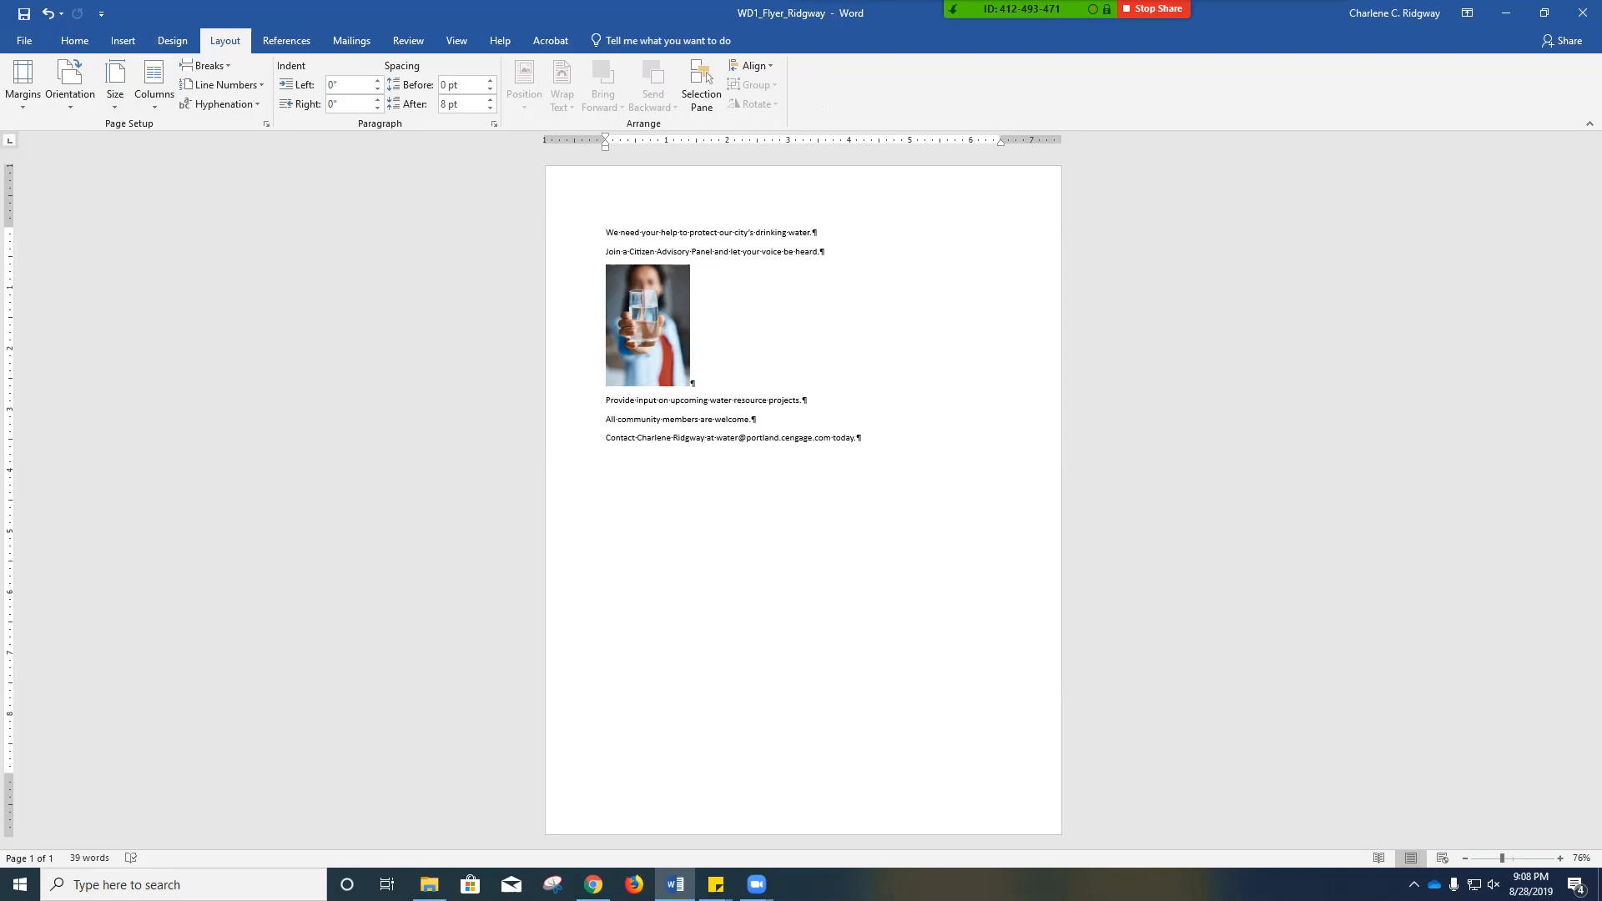
pyautogui.click(71, 83)
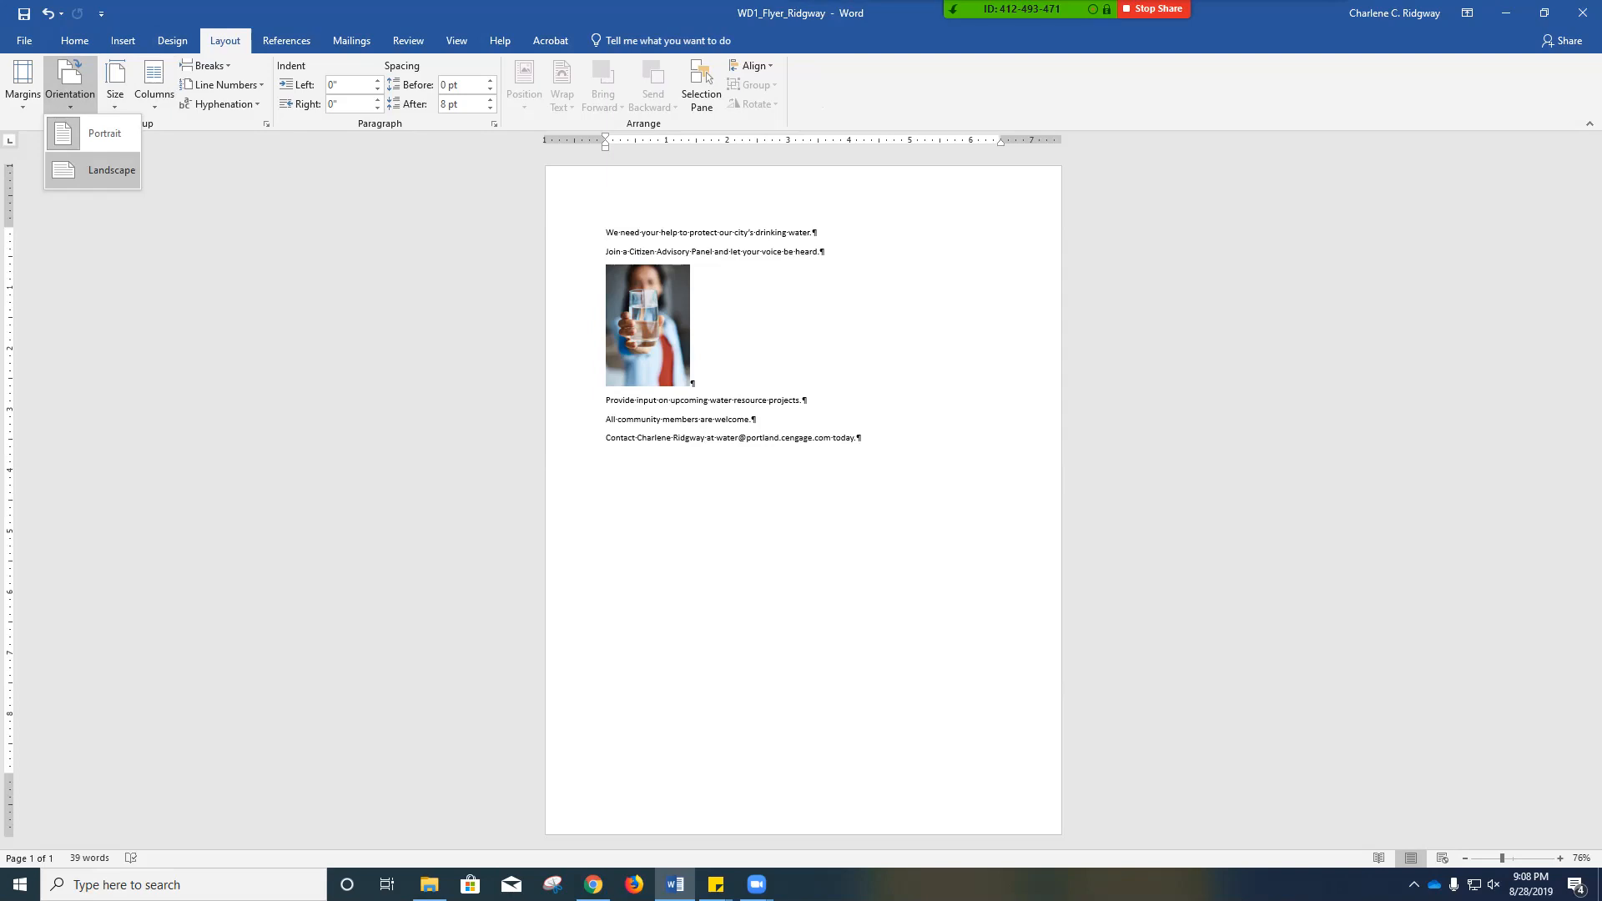
pyautogui.click(104, 169)
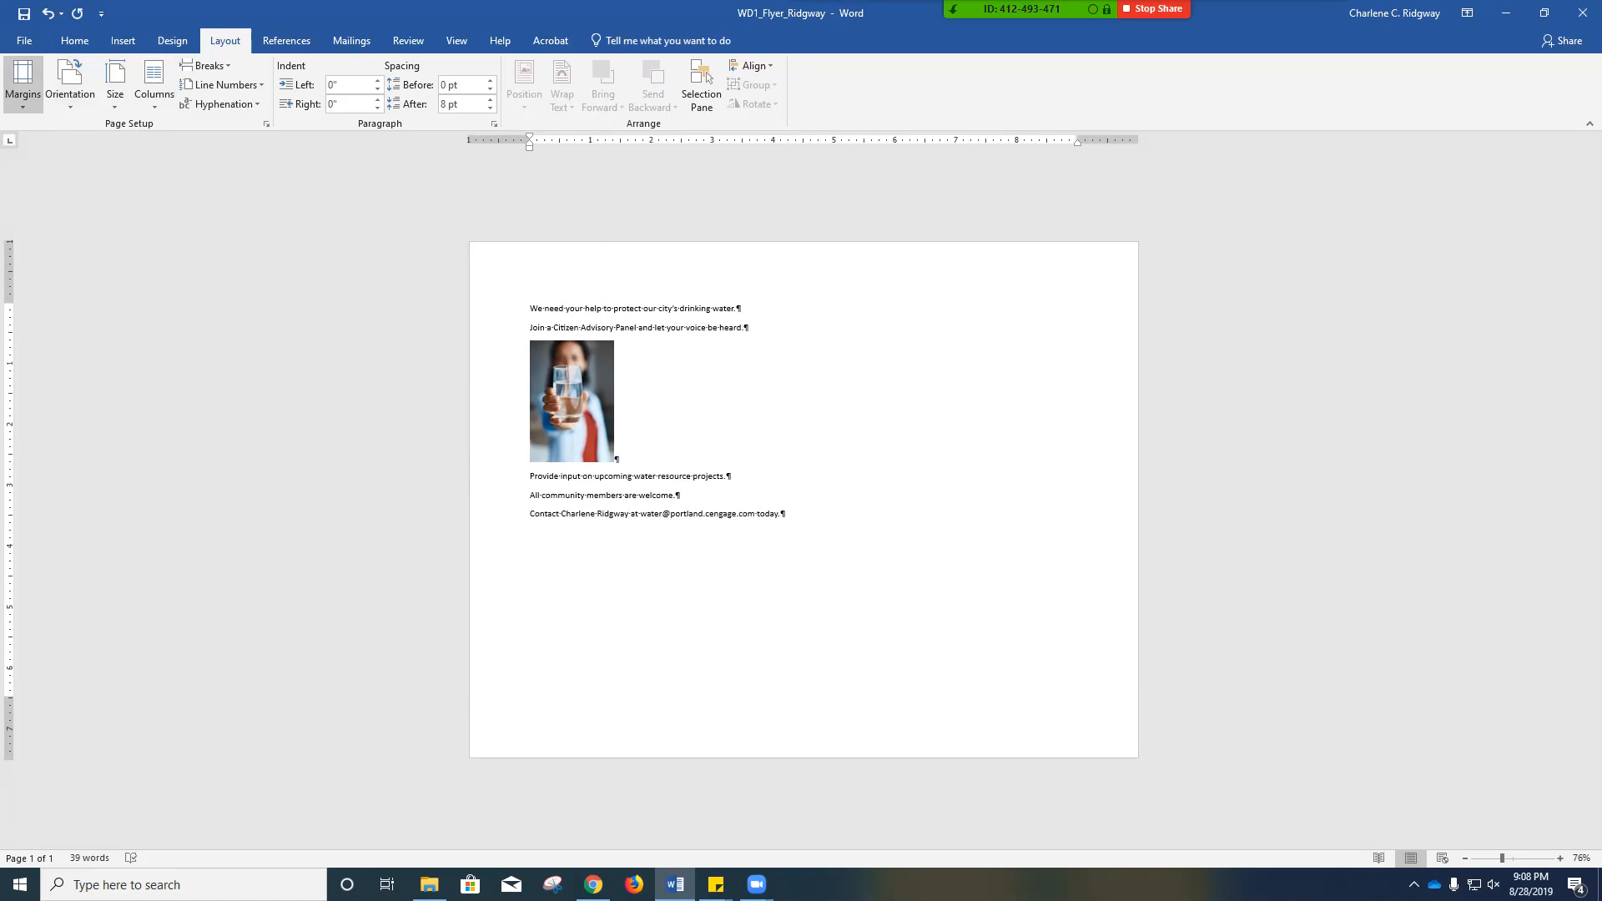
pyautogui.click(22, 84)
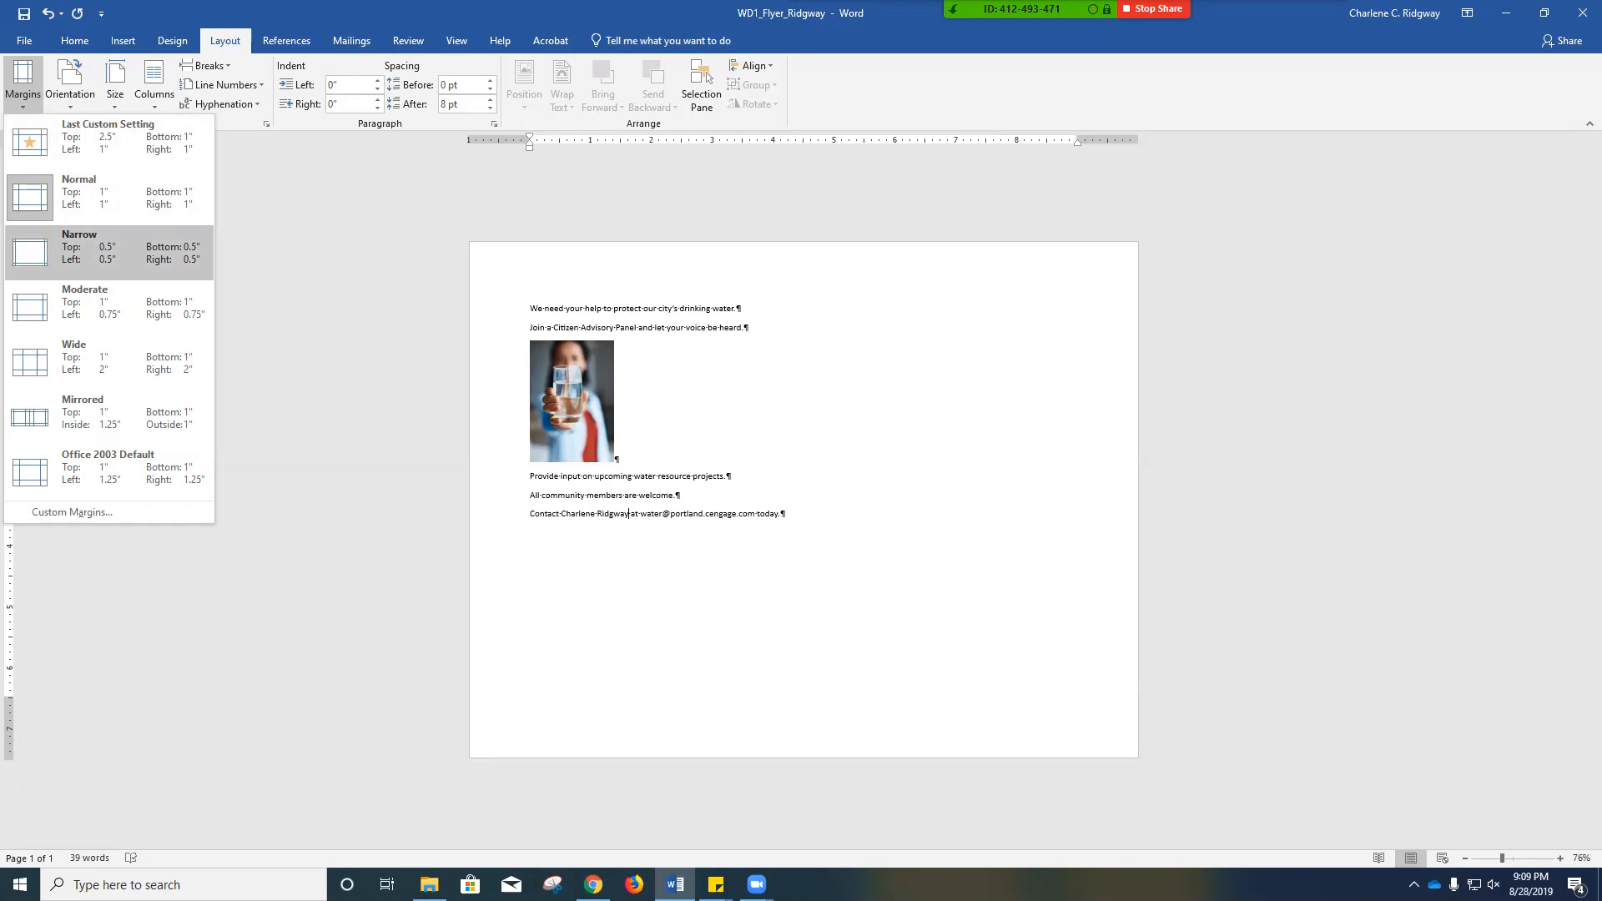
pyautogui.click(108, 251)
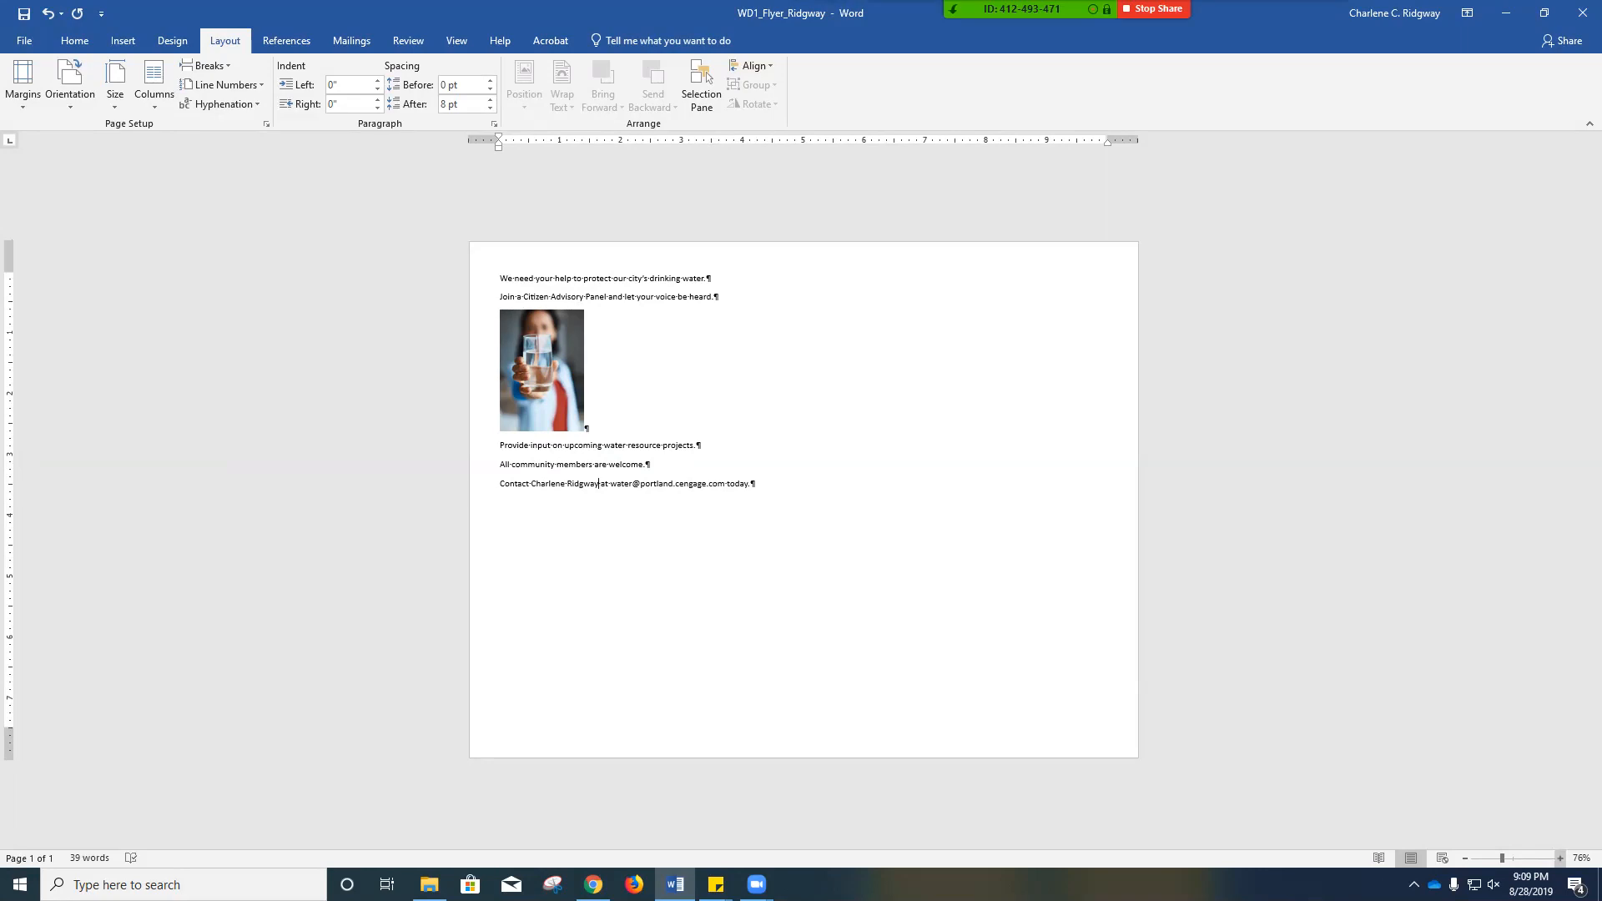
# Step: Format the two lines above the picture in Arial at 22 points
pyautogui.click(1560, 859)
pyautogui.click(1561, 859)
pyautogui.click(1561, 858)
pyautogui.click(1560, 858)
pyautogui.click(1560, 859)
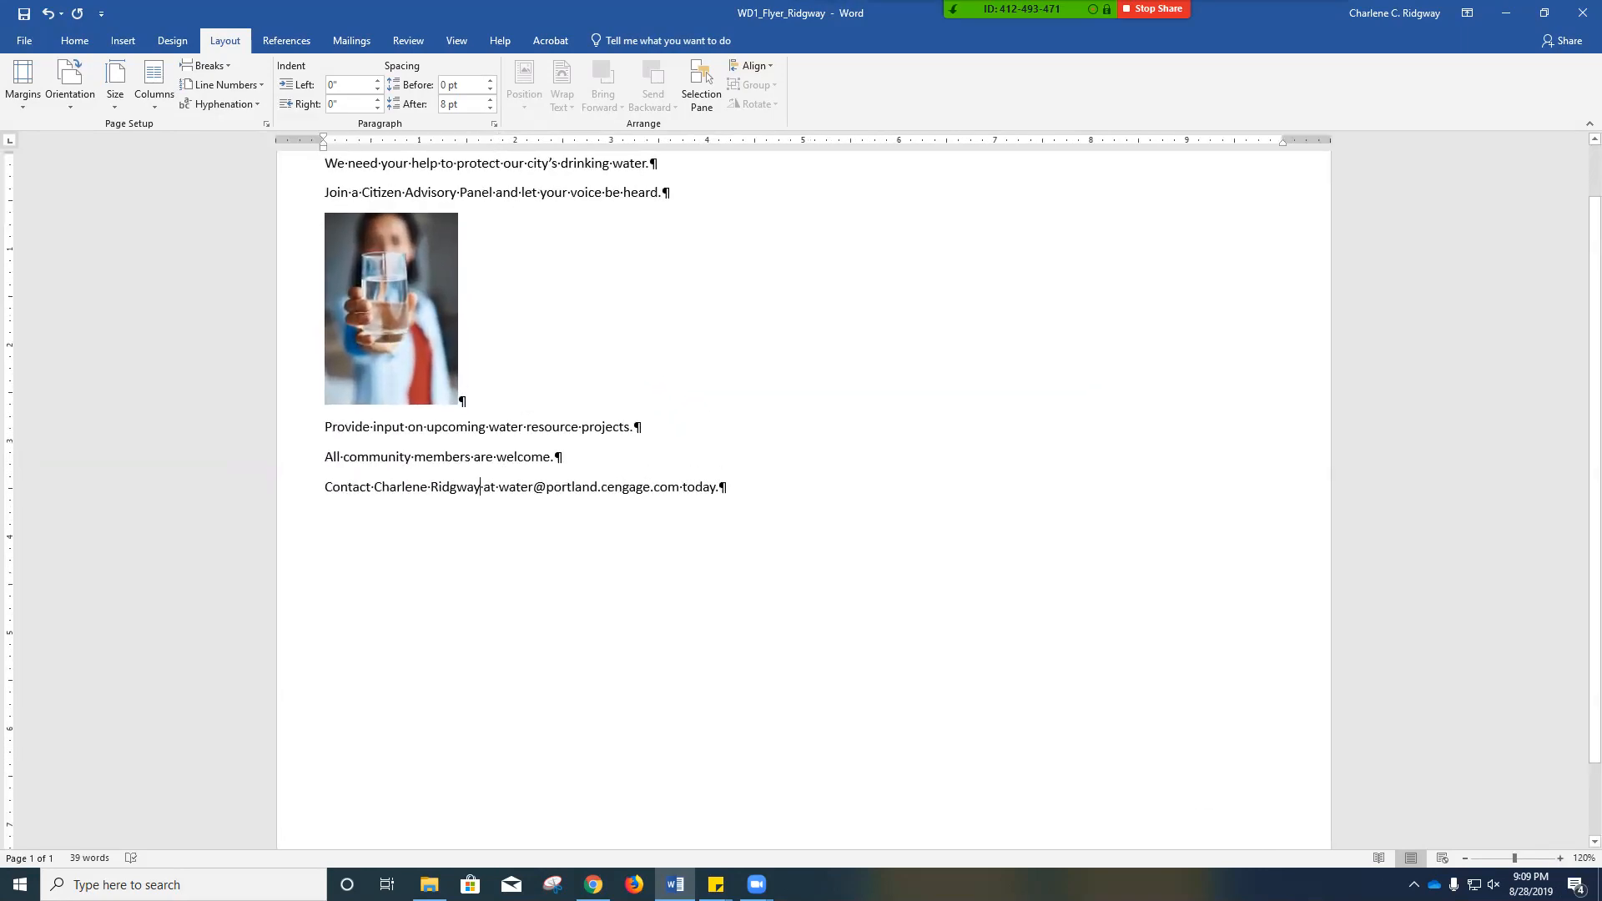
pyautogui.moveTo(1595, 500); pyautogui.dragTo(1594, 449)
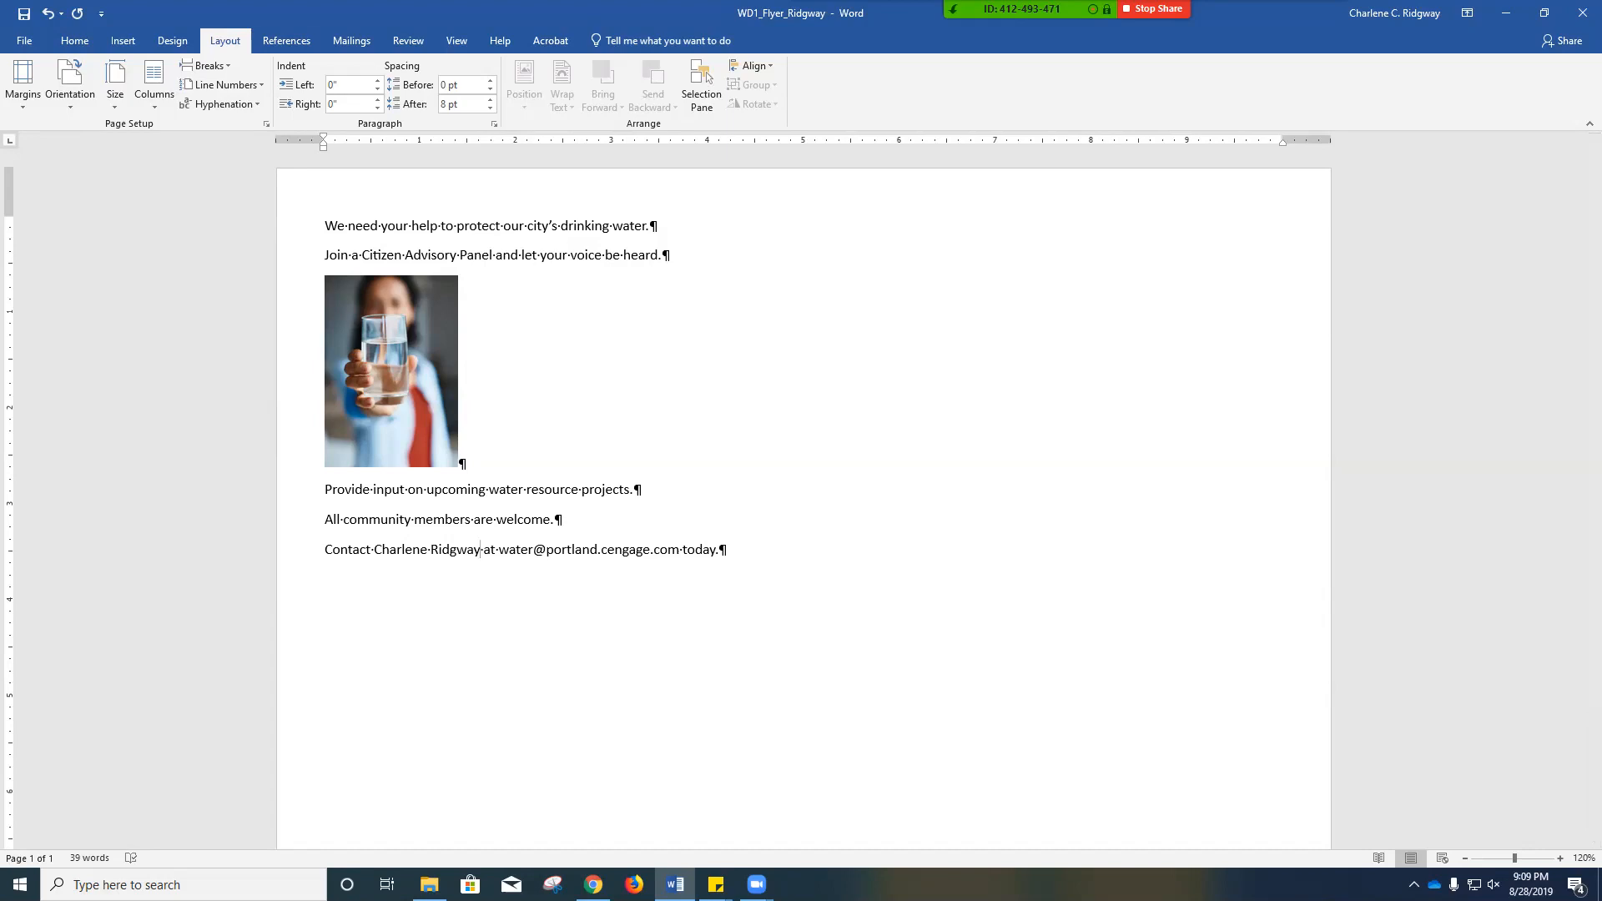
pyautogui.click(74, 41)
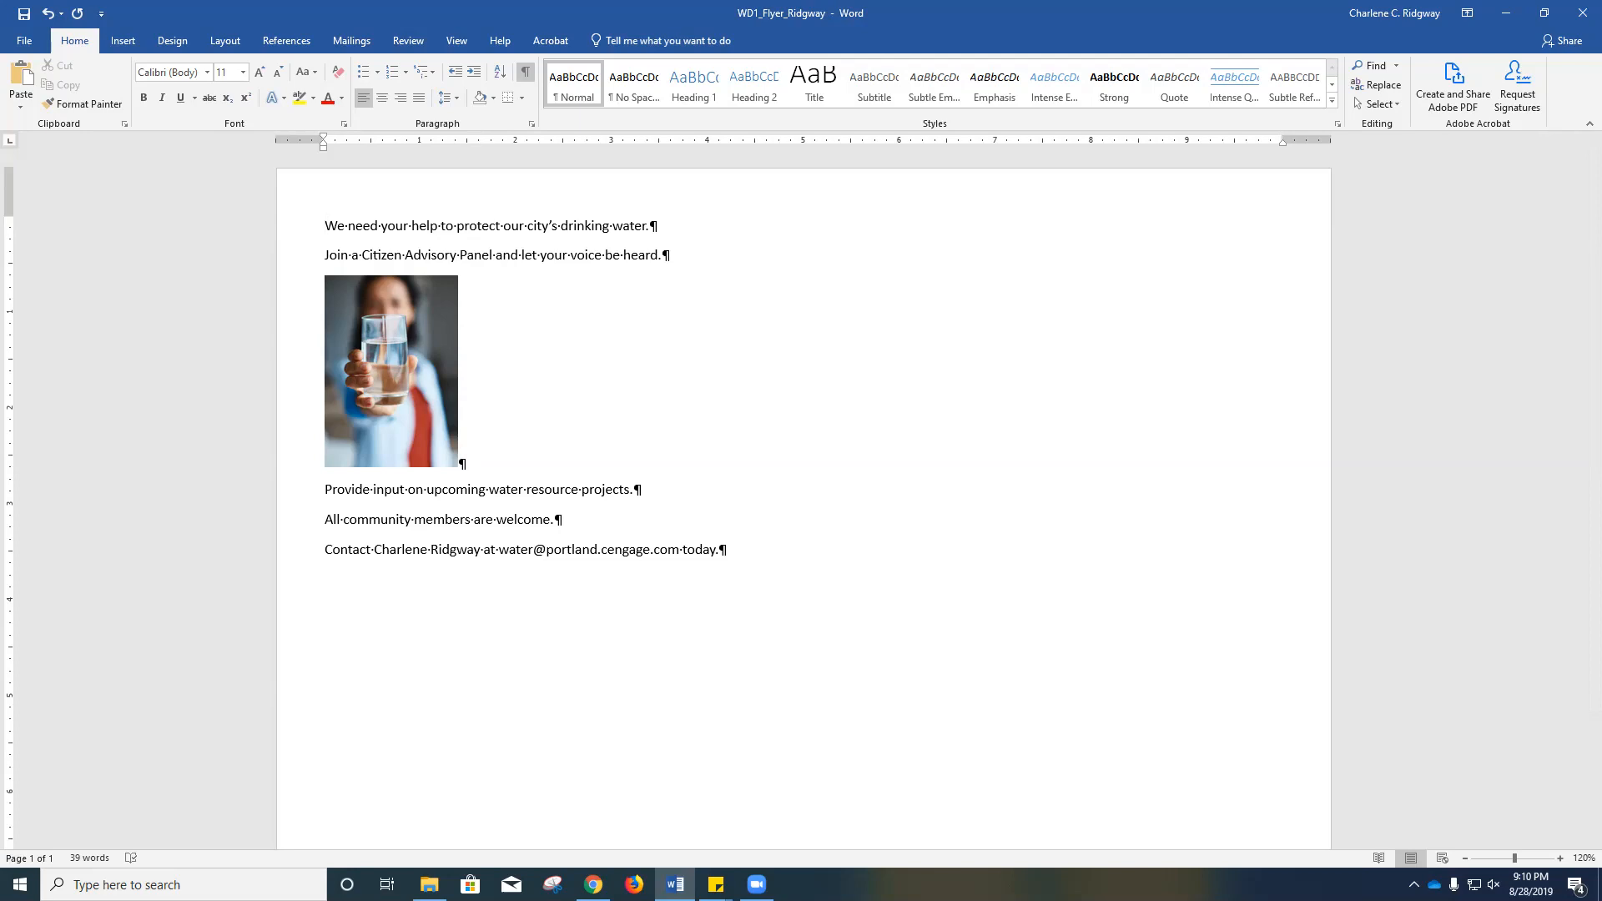
pyautogui.hotkey('shift', 'Down')
pyautogui.hotkey('shift', 'Down')
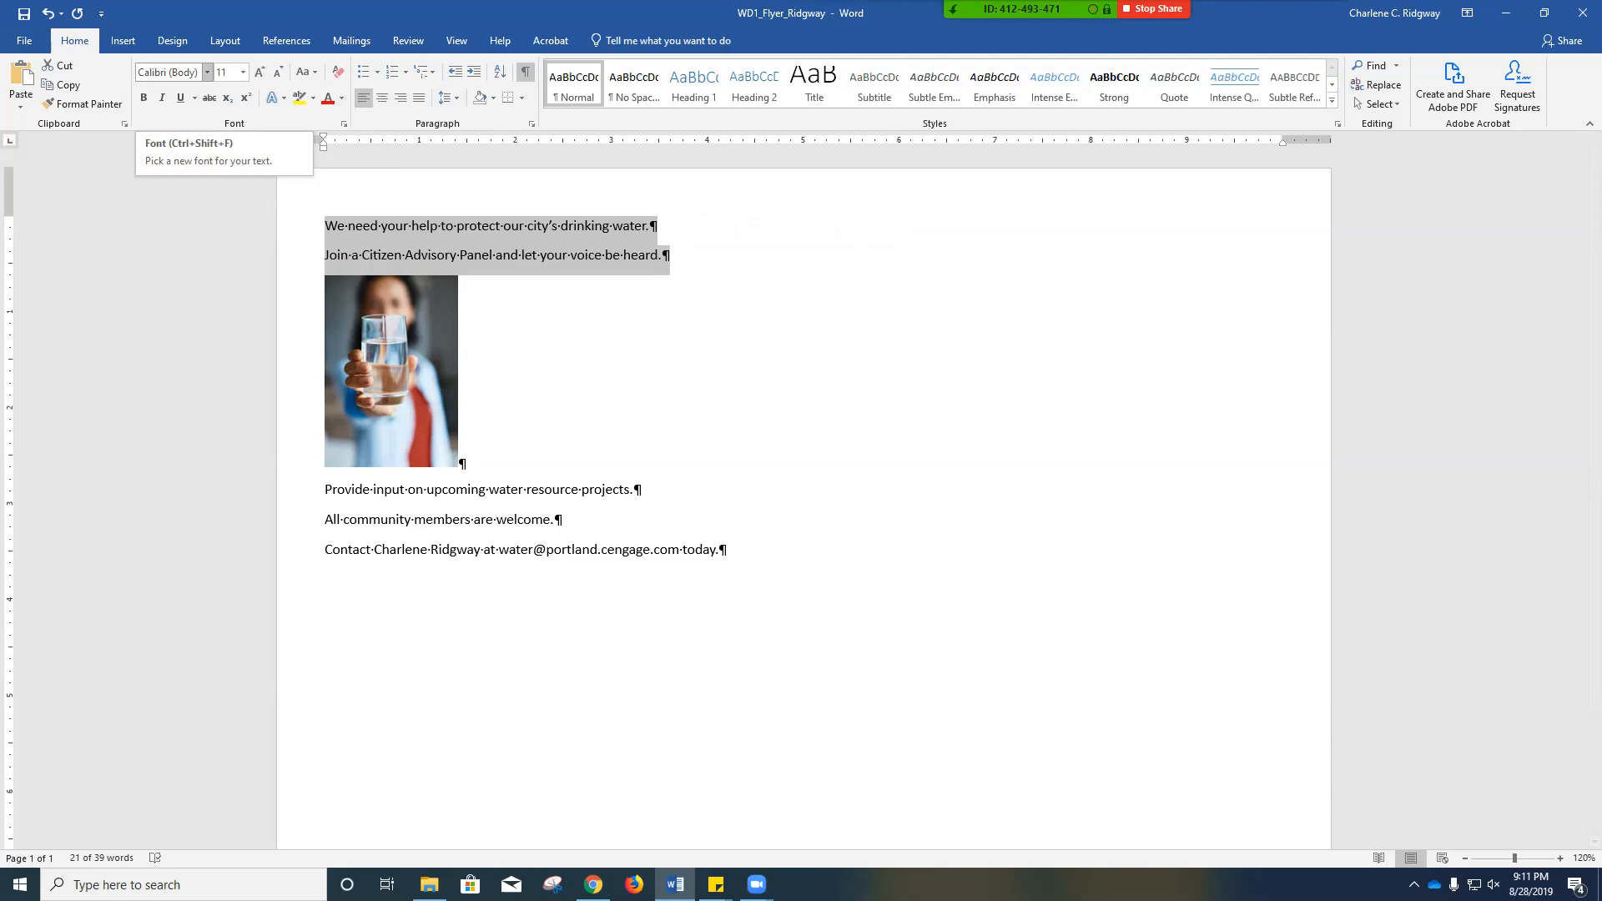
pyautogui.click(207, 71)
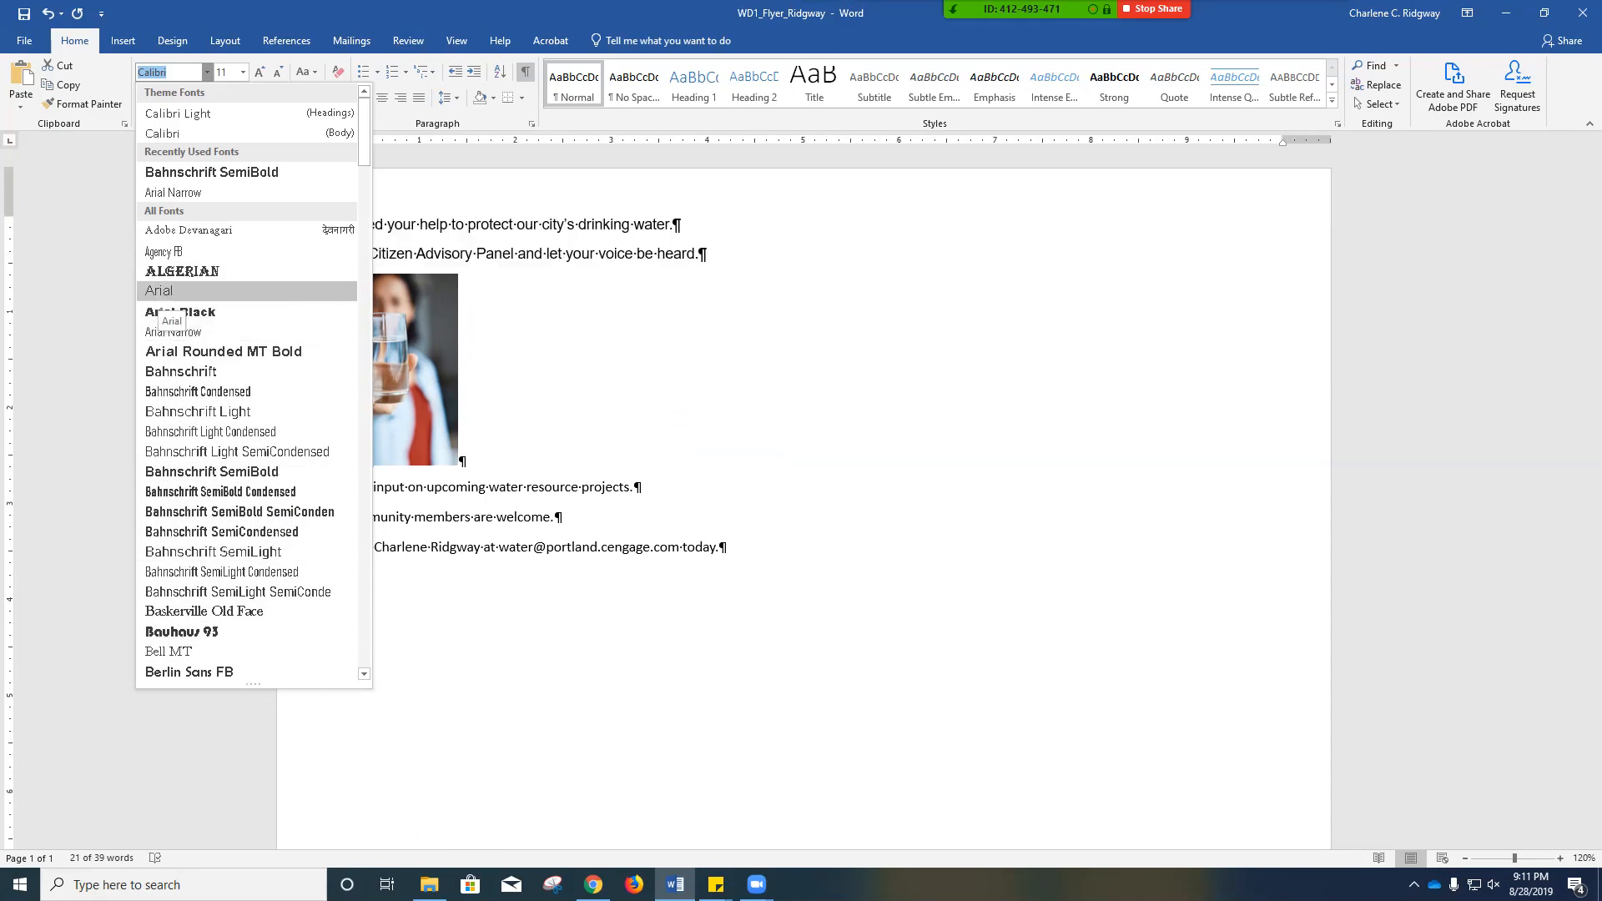
pyautogui.click(160, 292)
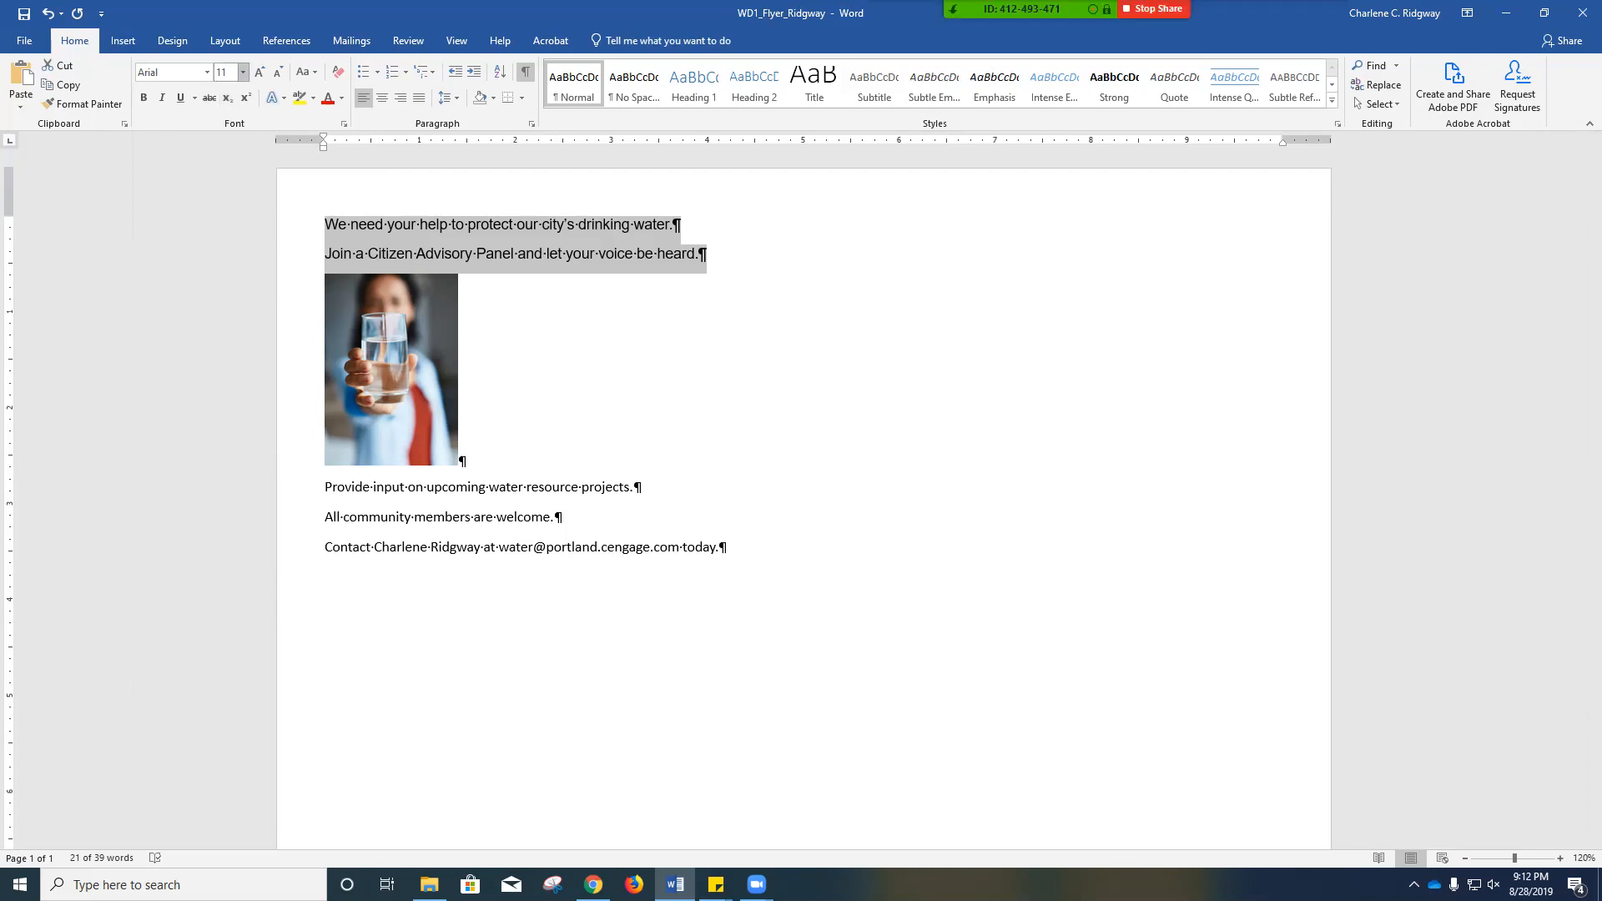
pyautogui.click(243, 72)
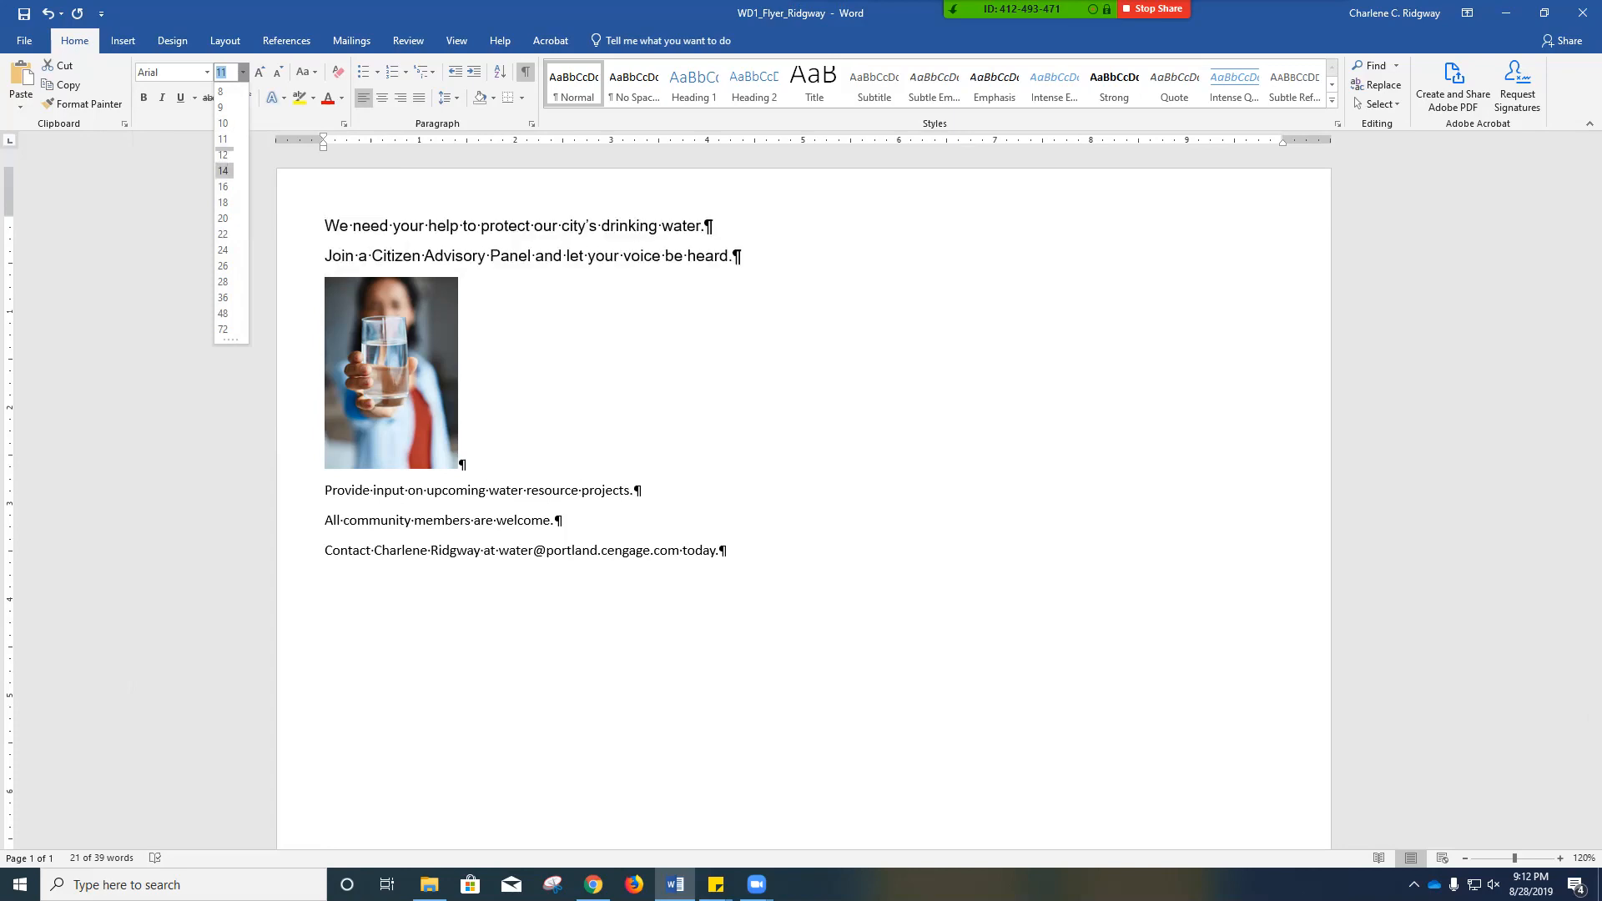
pyautogui.click(223, 234)
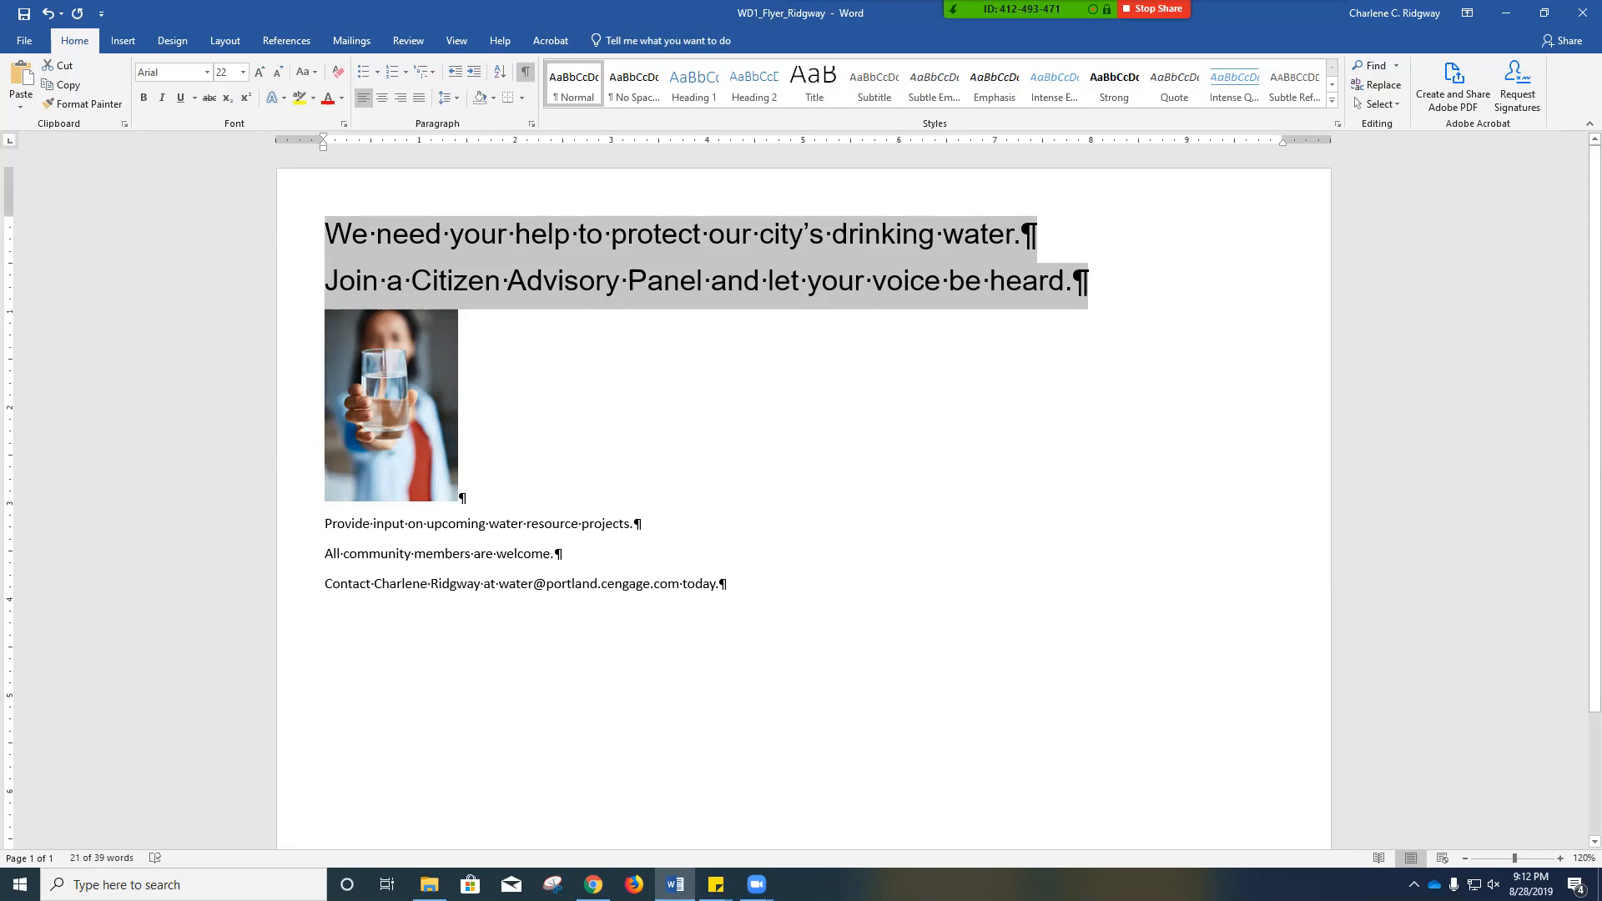
# Step: Format the three lines below the picture in Arial at 22 points
pyautogui.moveTo(302, 524); pyautogui.dragTo(302, 585)
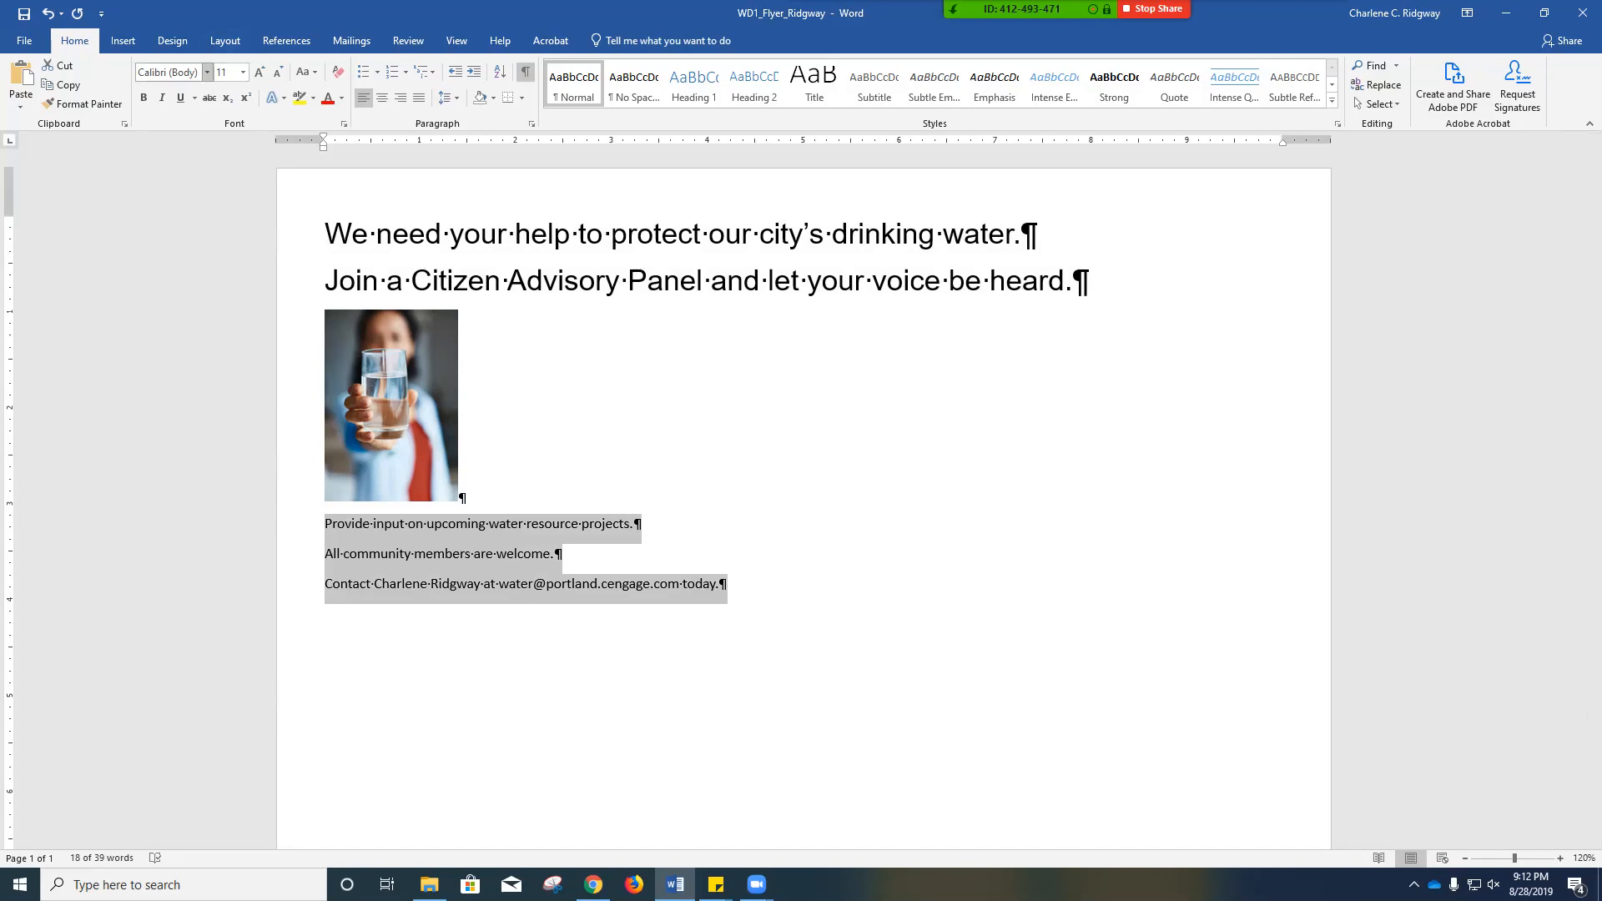
pyautogui.click(207, 72)
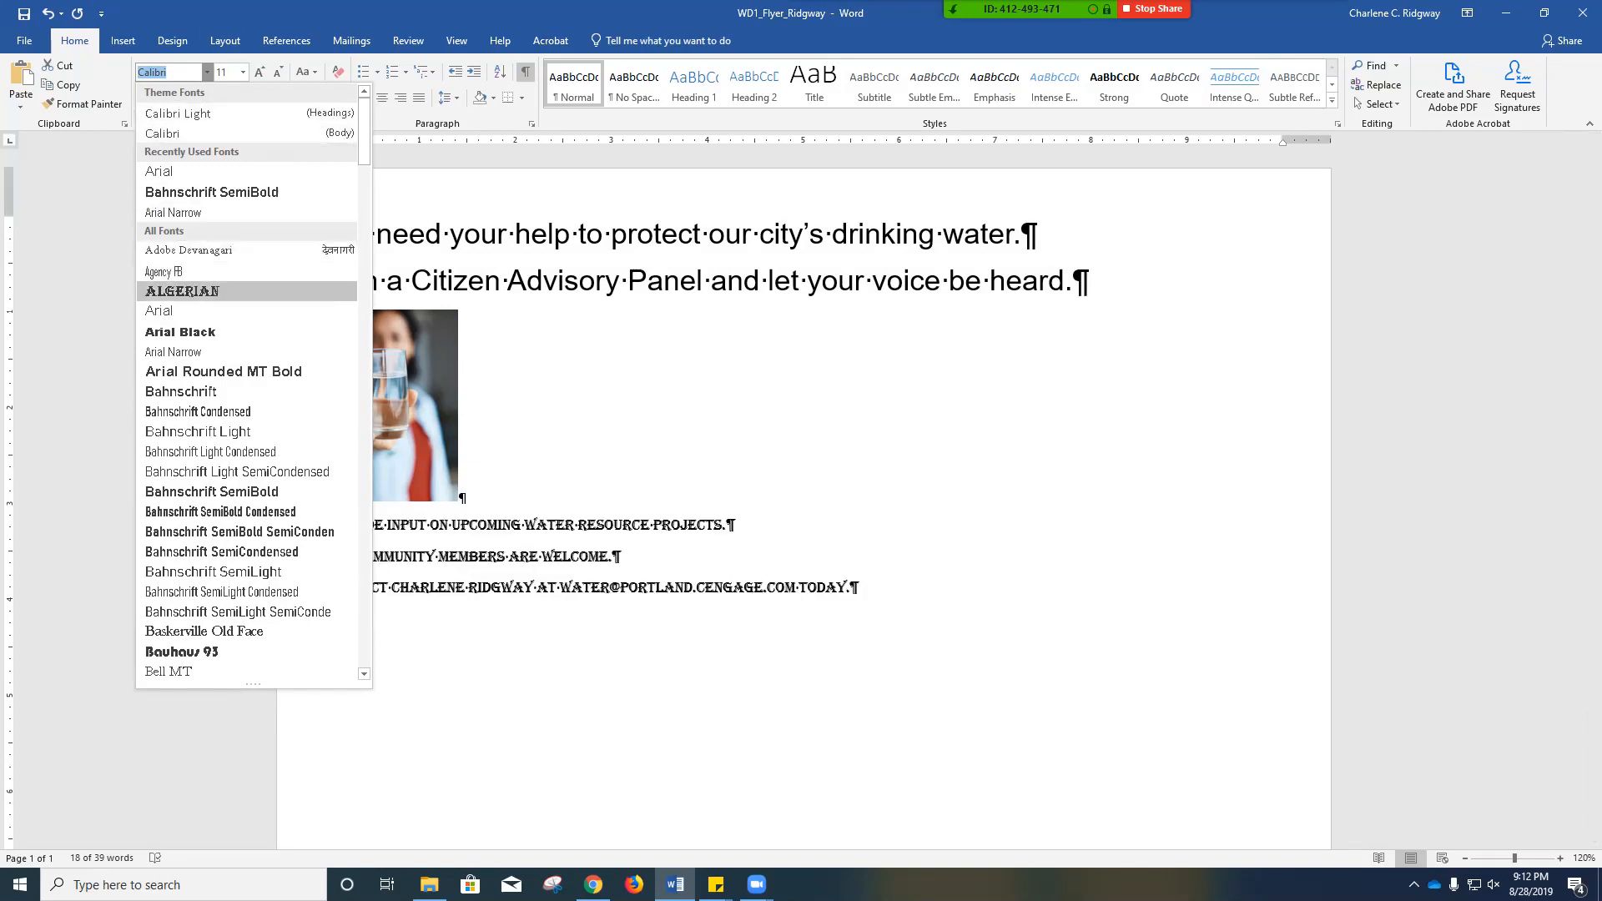
pyautogui.click(159, 310)
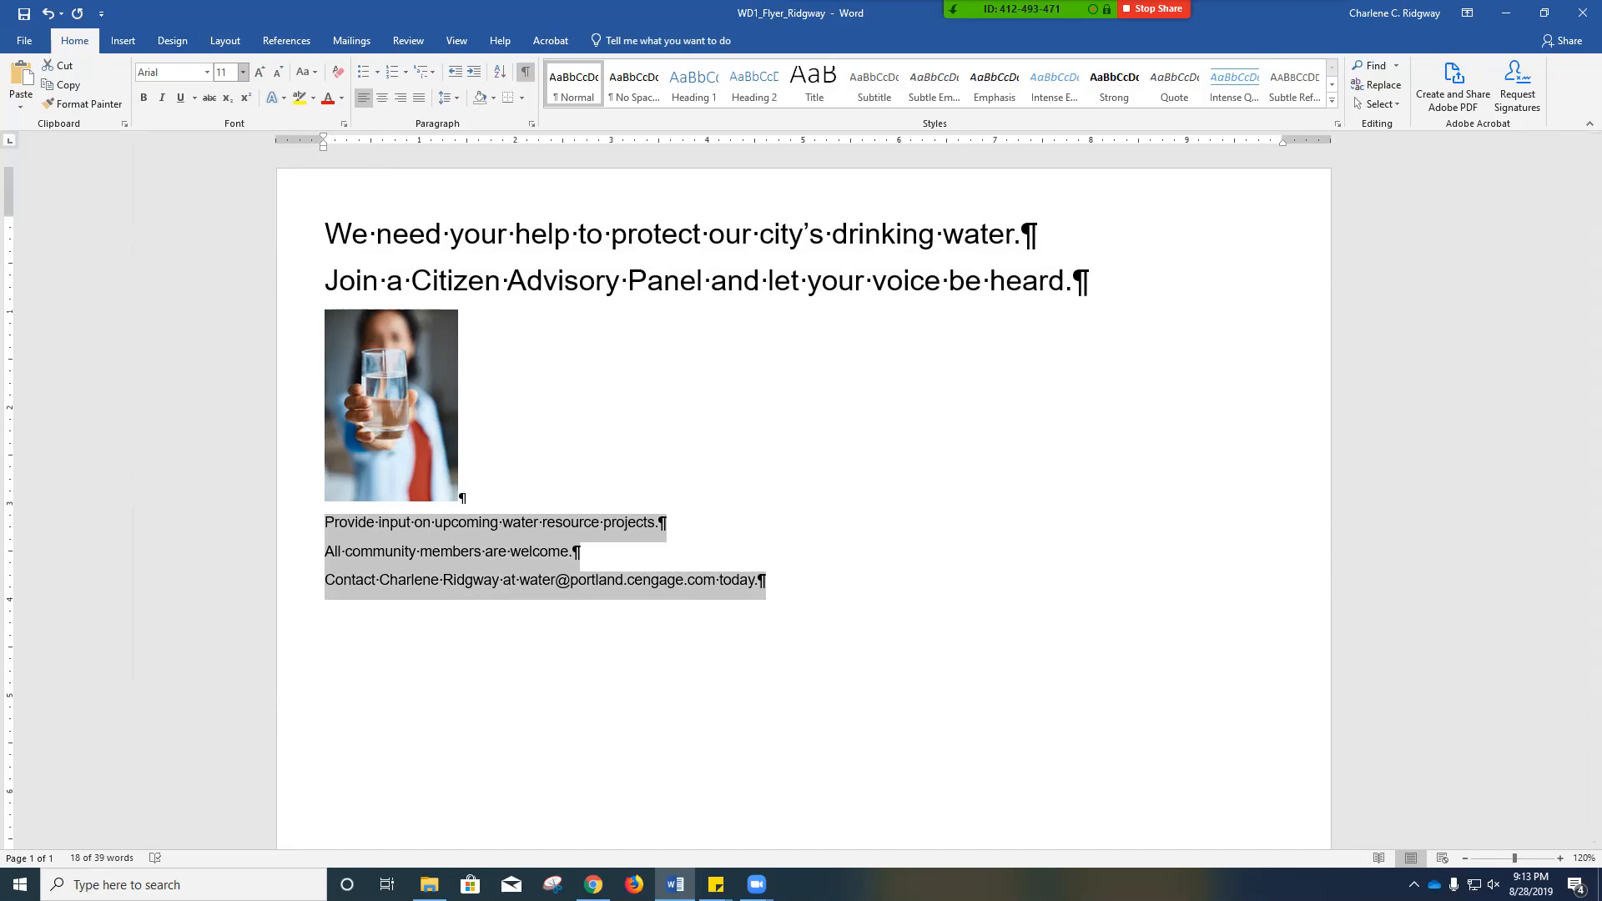
pyautogui.click(243, 72)
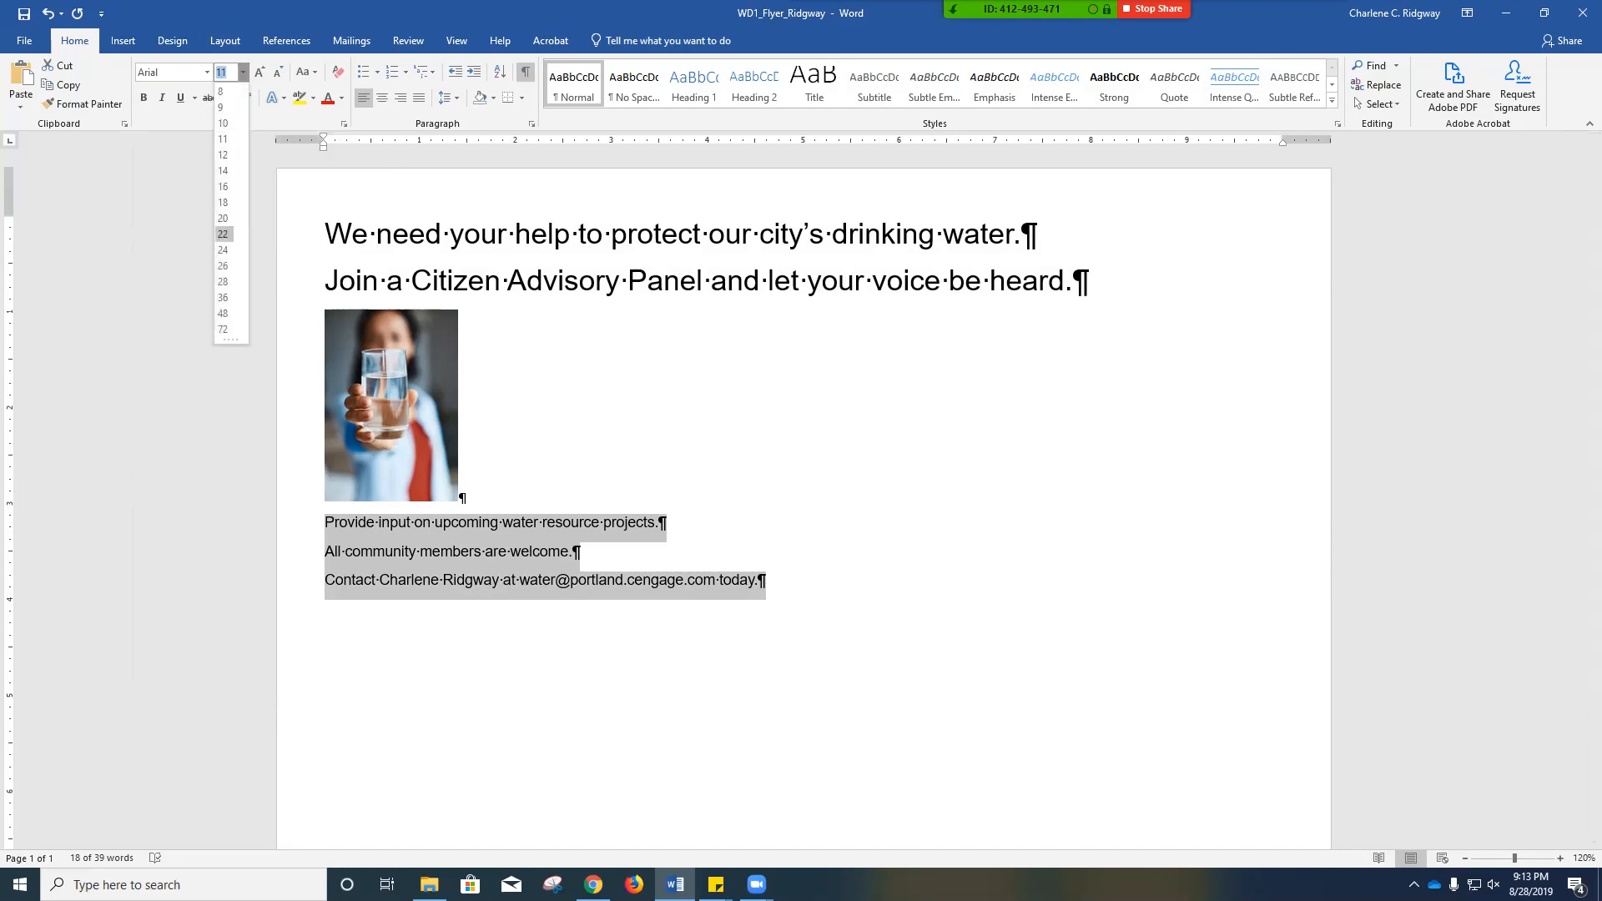
pyautogui.click(222, 233)
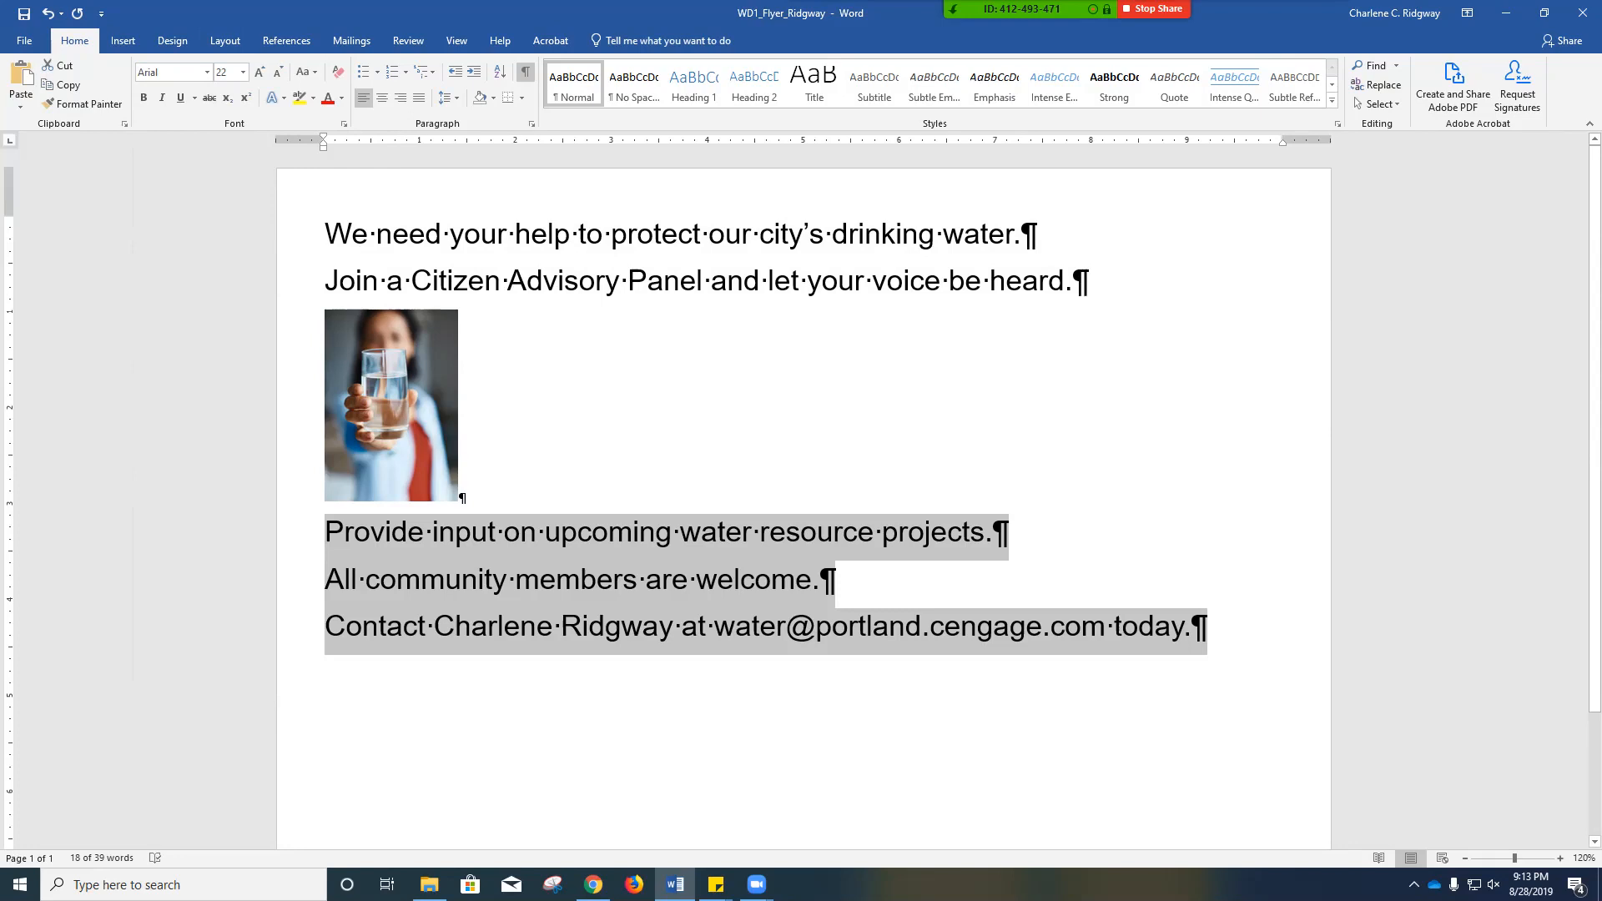
pyautogui.click(461, 496)
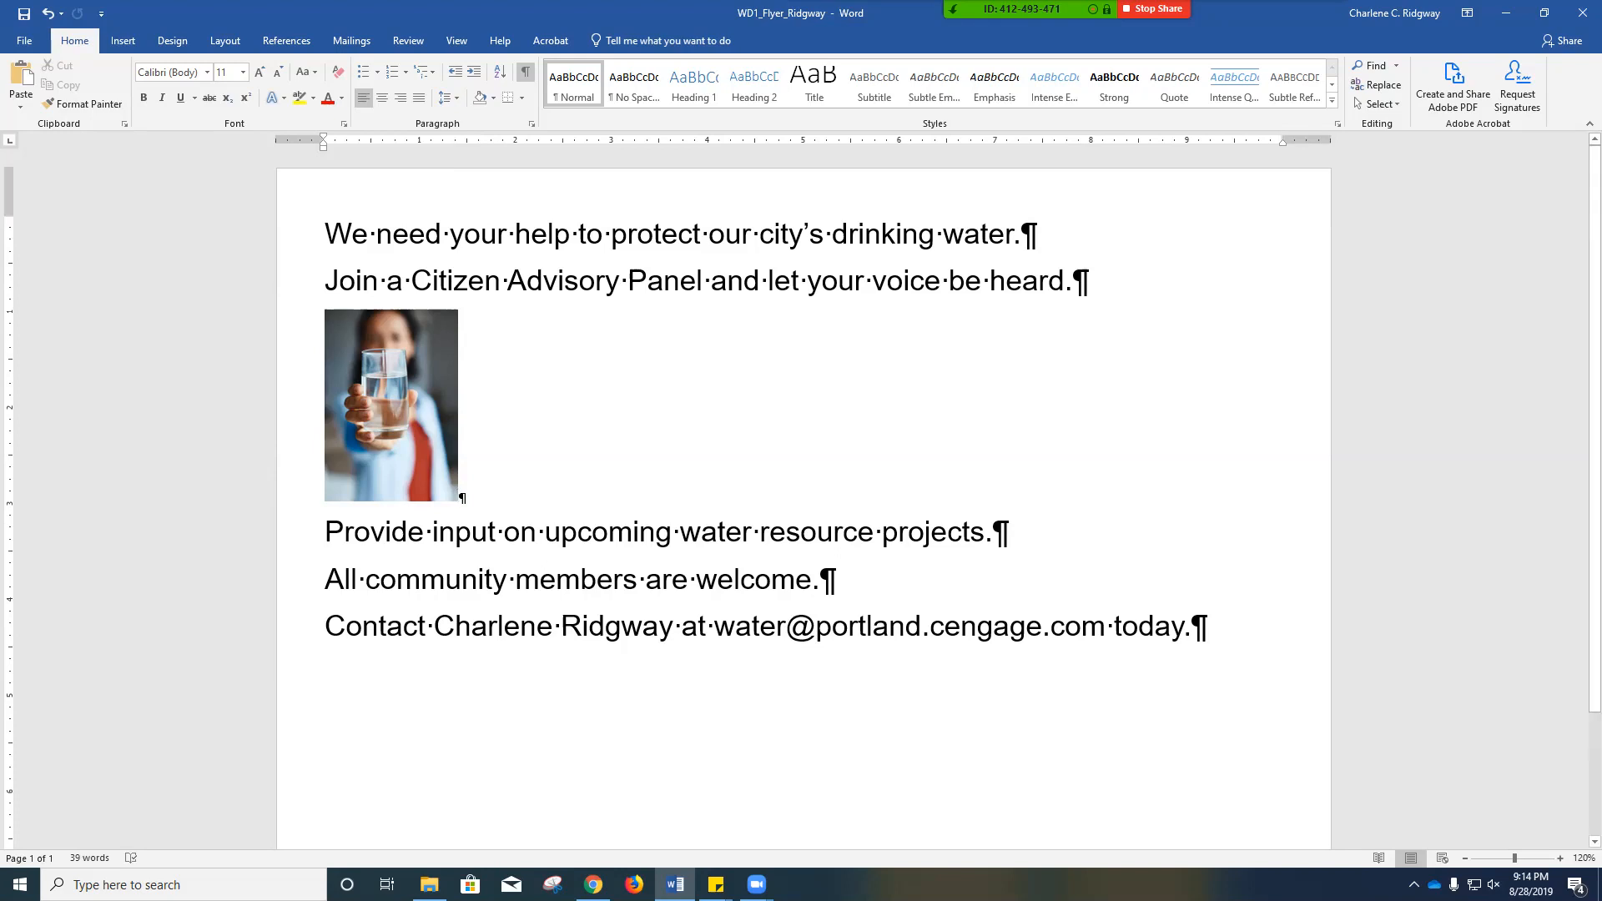
# Step: Apply the Fill: Blue, Accent color 5; Outline: White; Hard Shadow: Blue text effect to the line above the picture and enlarge it to 26 points
pyautogui.click(288, 284)
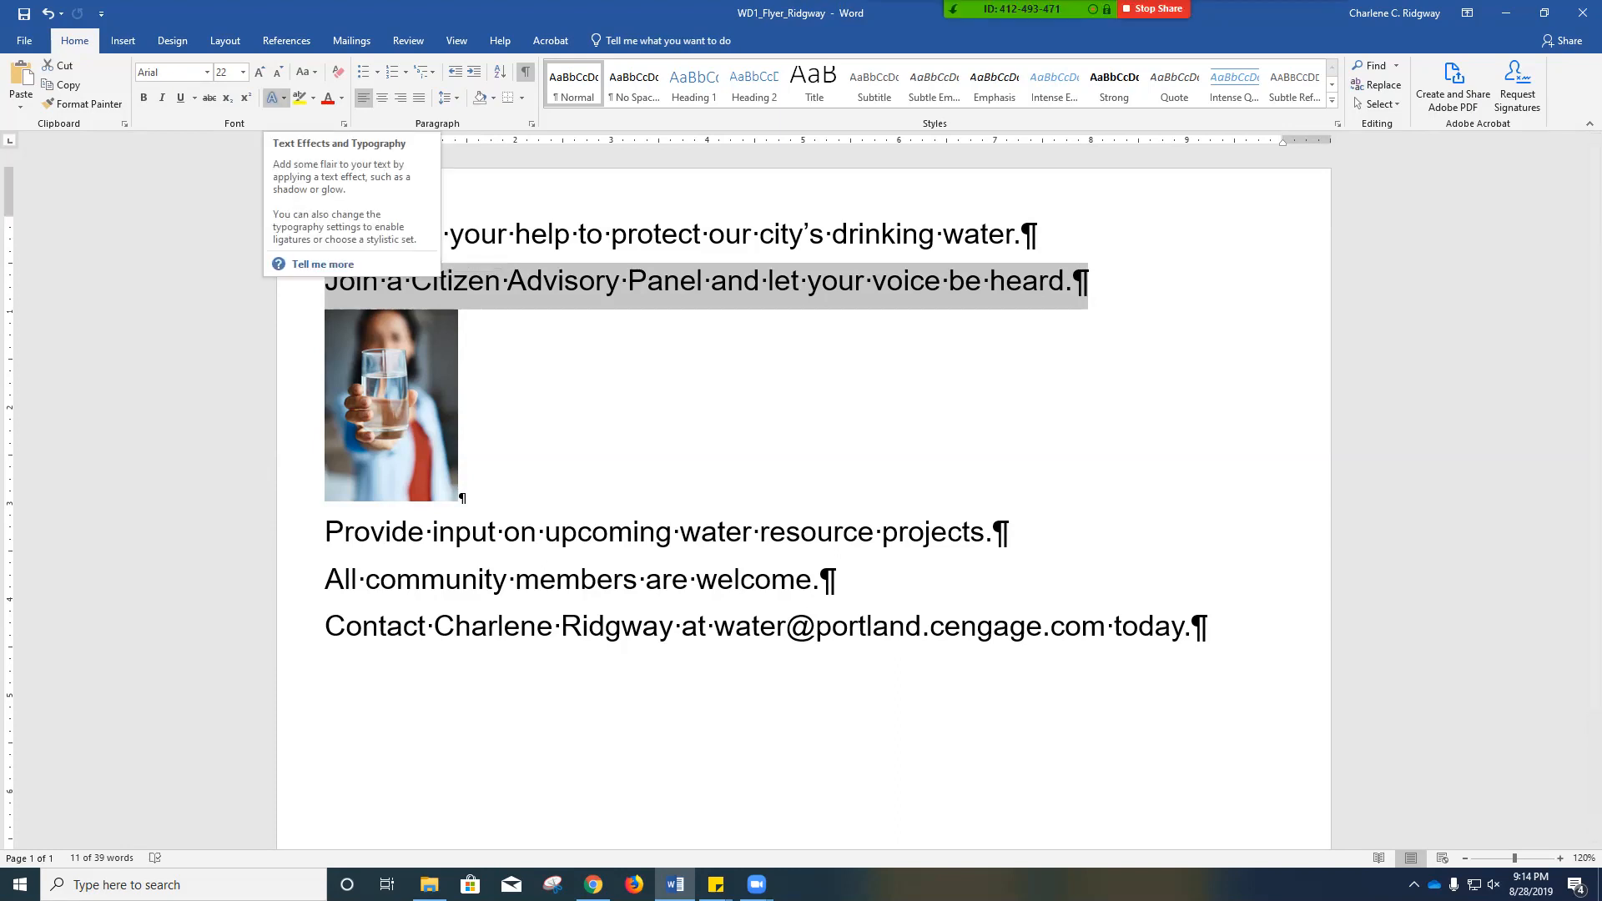
pyautogui.click(274, 98)
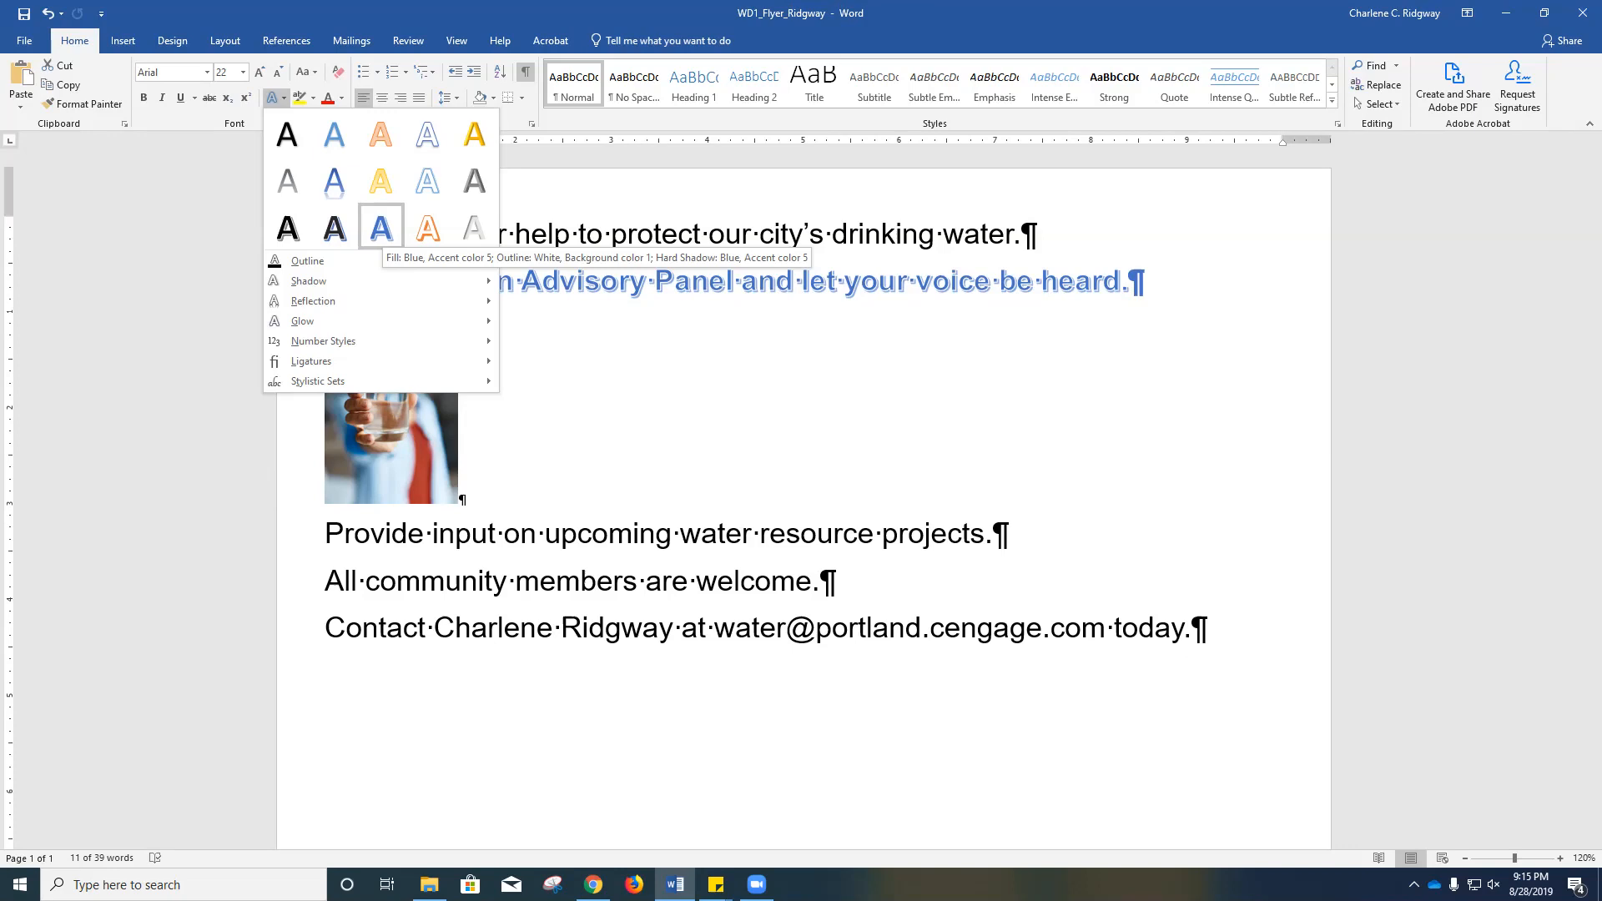
pyautogui.click(381, 225)
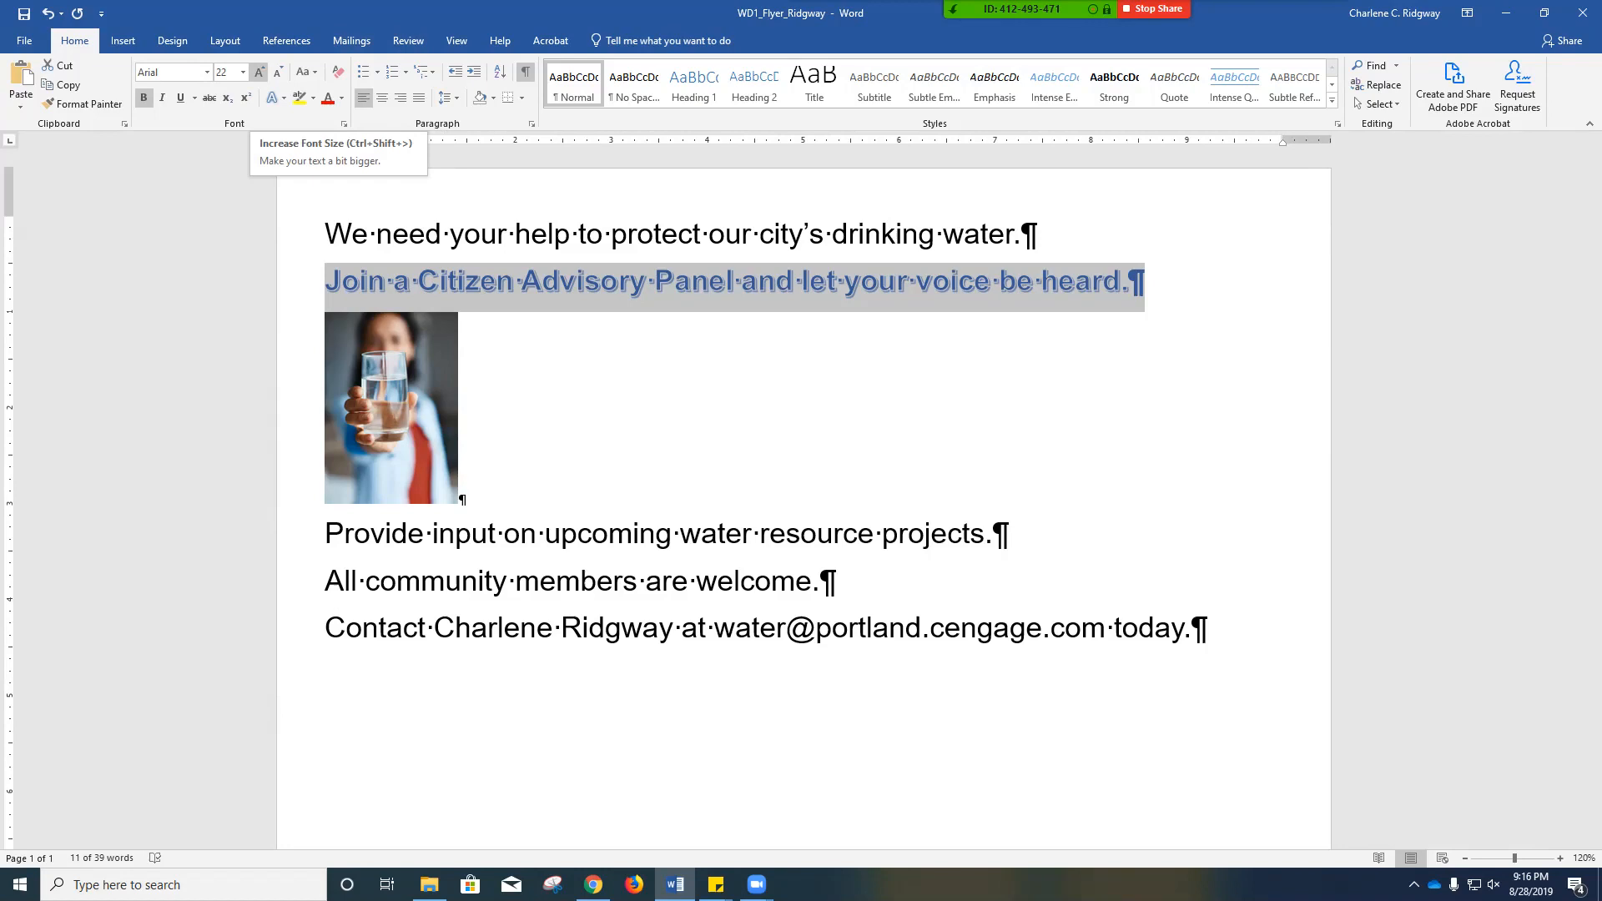
pyautogui.click(258, 71)
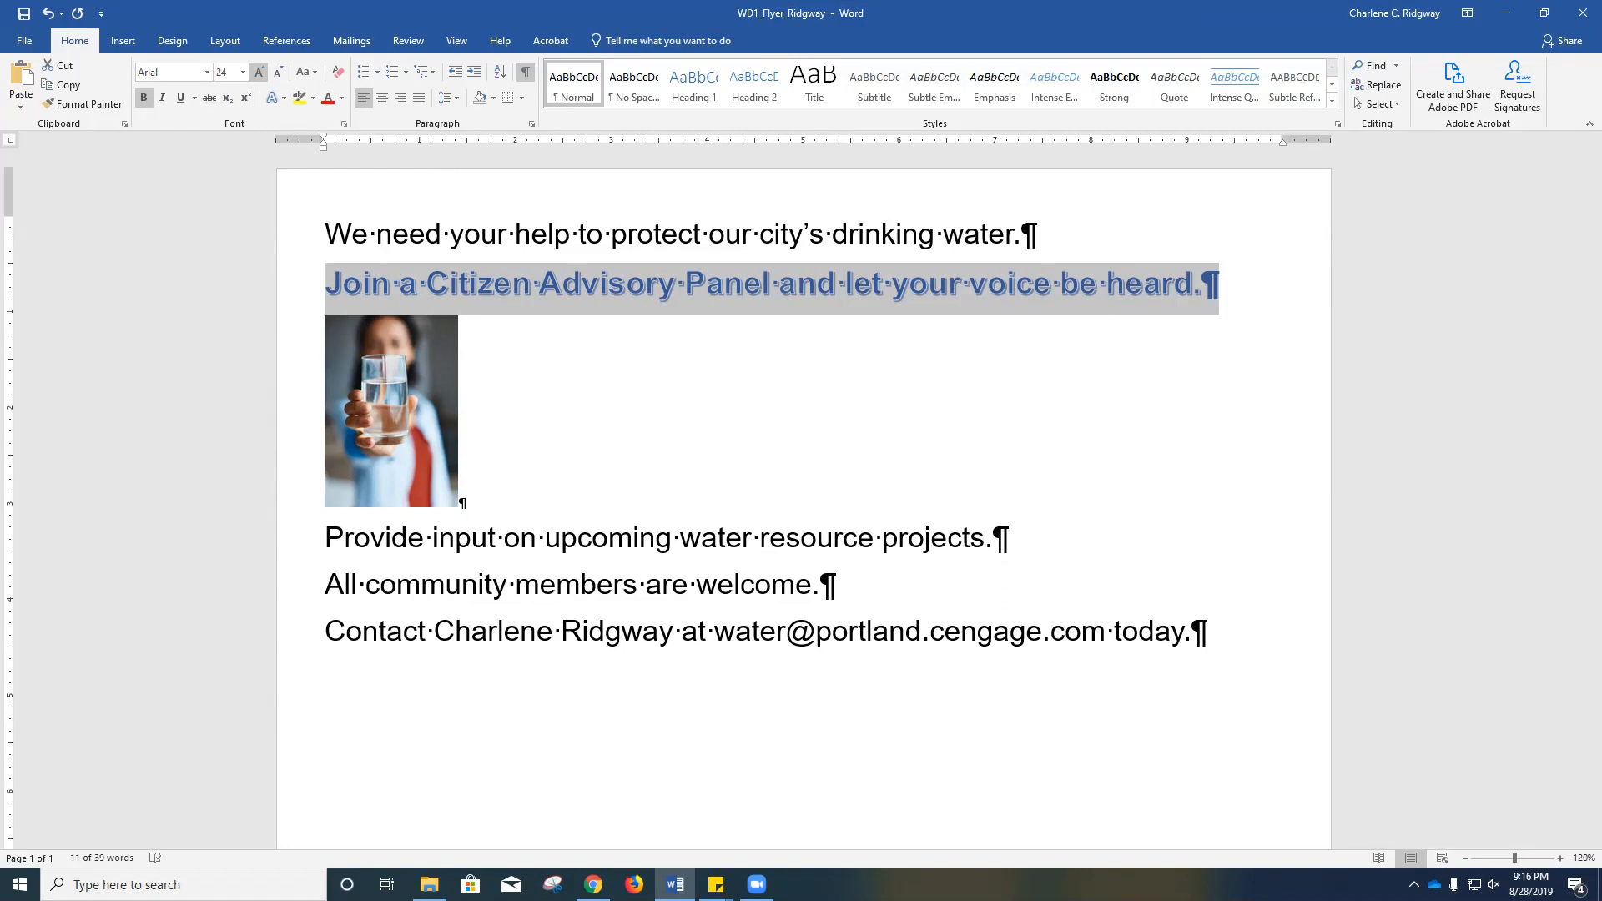
pyautogui.hotkey('ctrl', 'shift', '.')
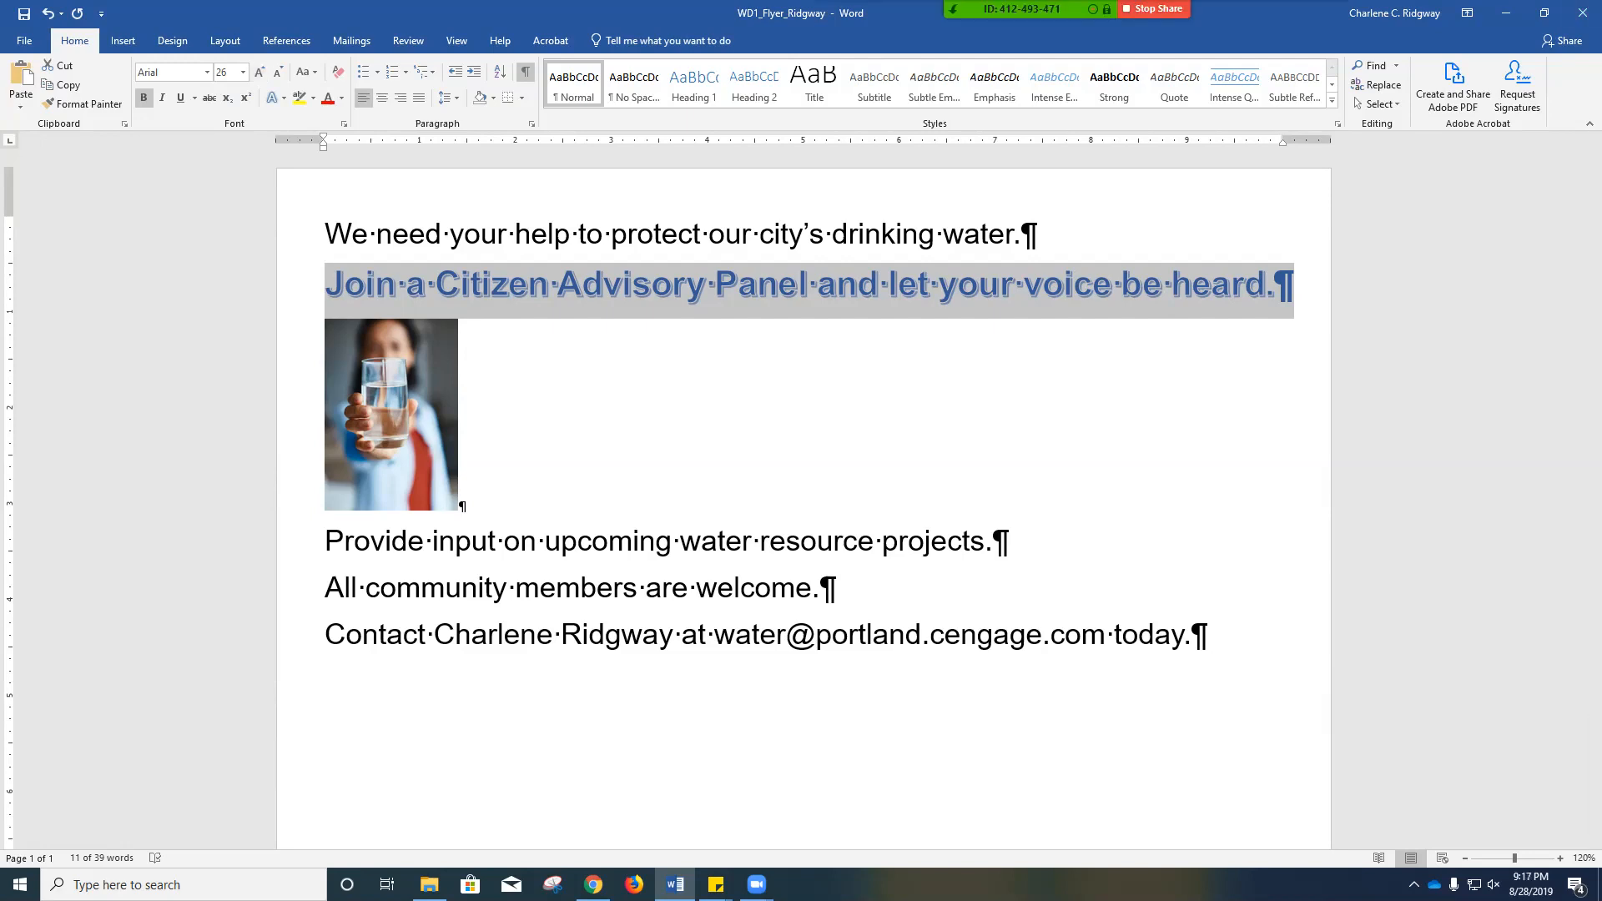
# Step: Format the first two lines below the picture in bold with the font color Blue, Accent 5
pyautogui.moveTo(301, 542); pyautogui.dragTo(300, 589)
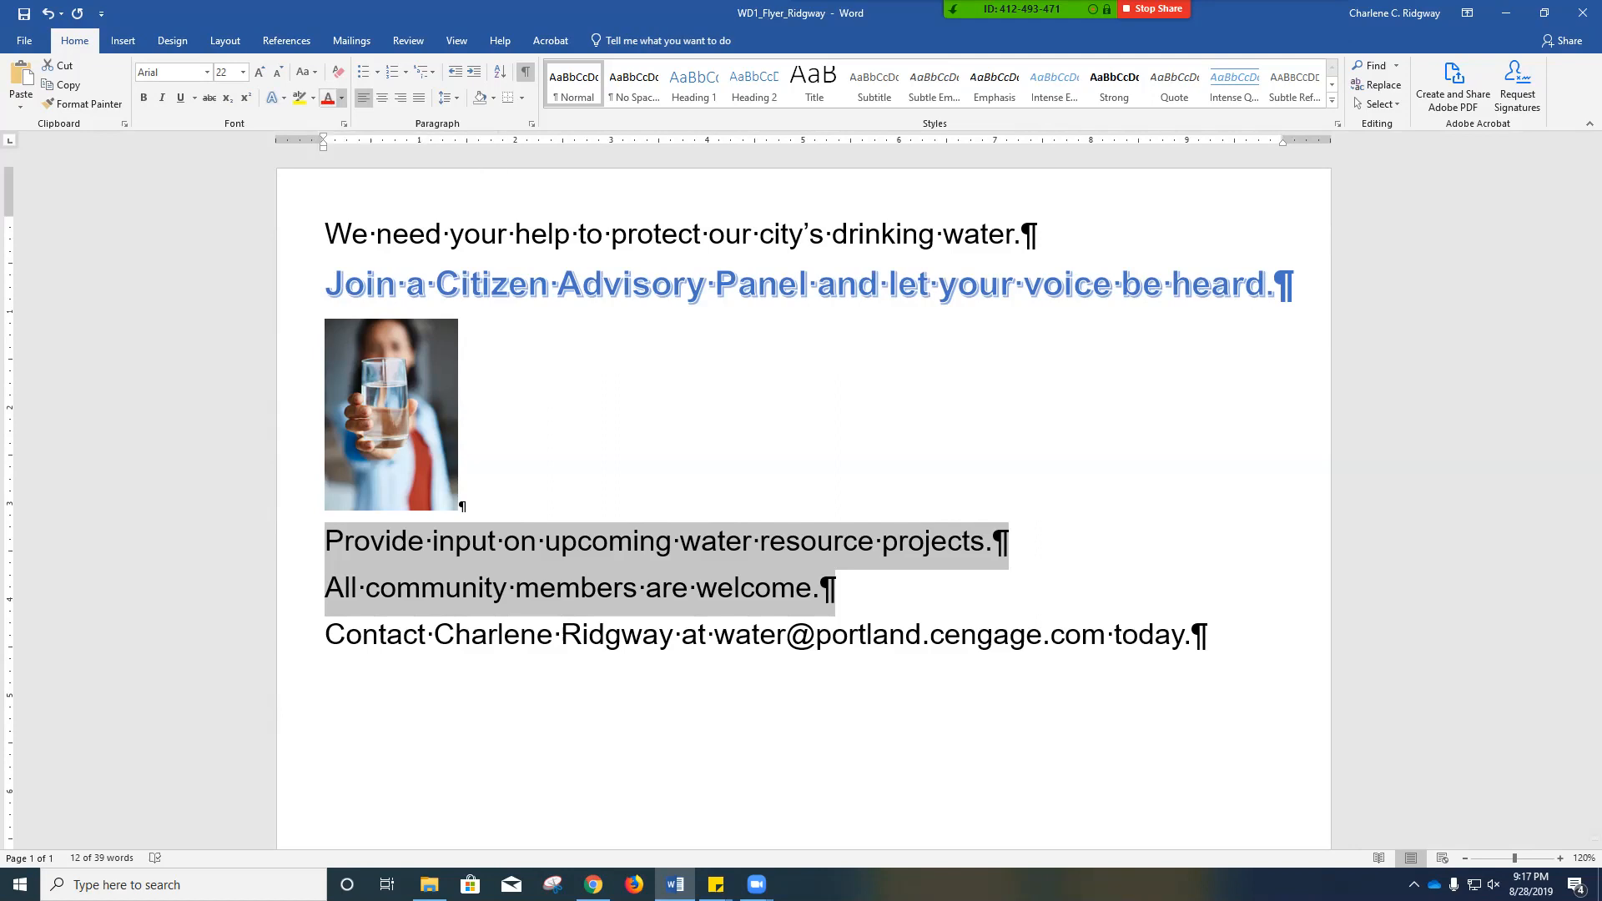
pyautogui.click(342, 98)
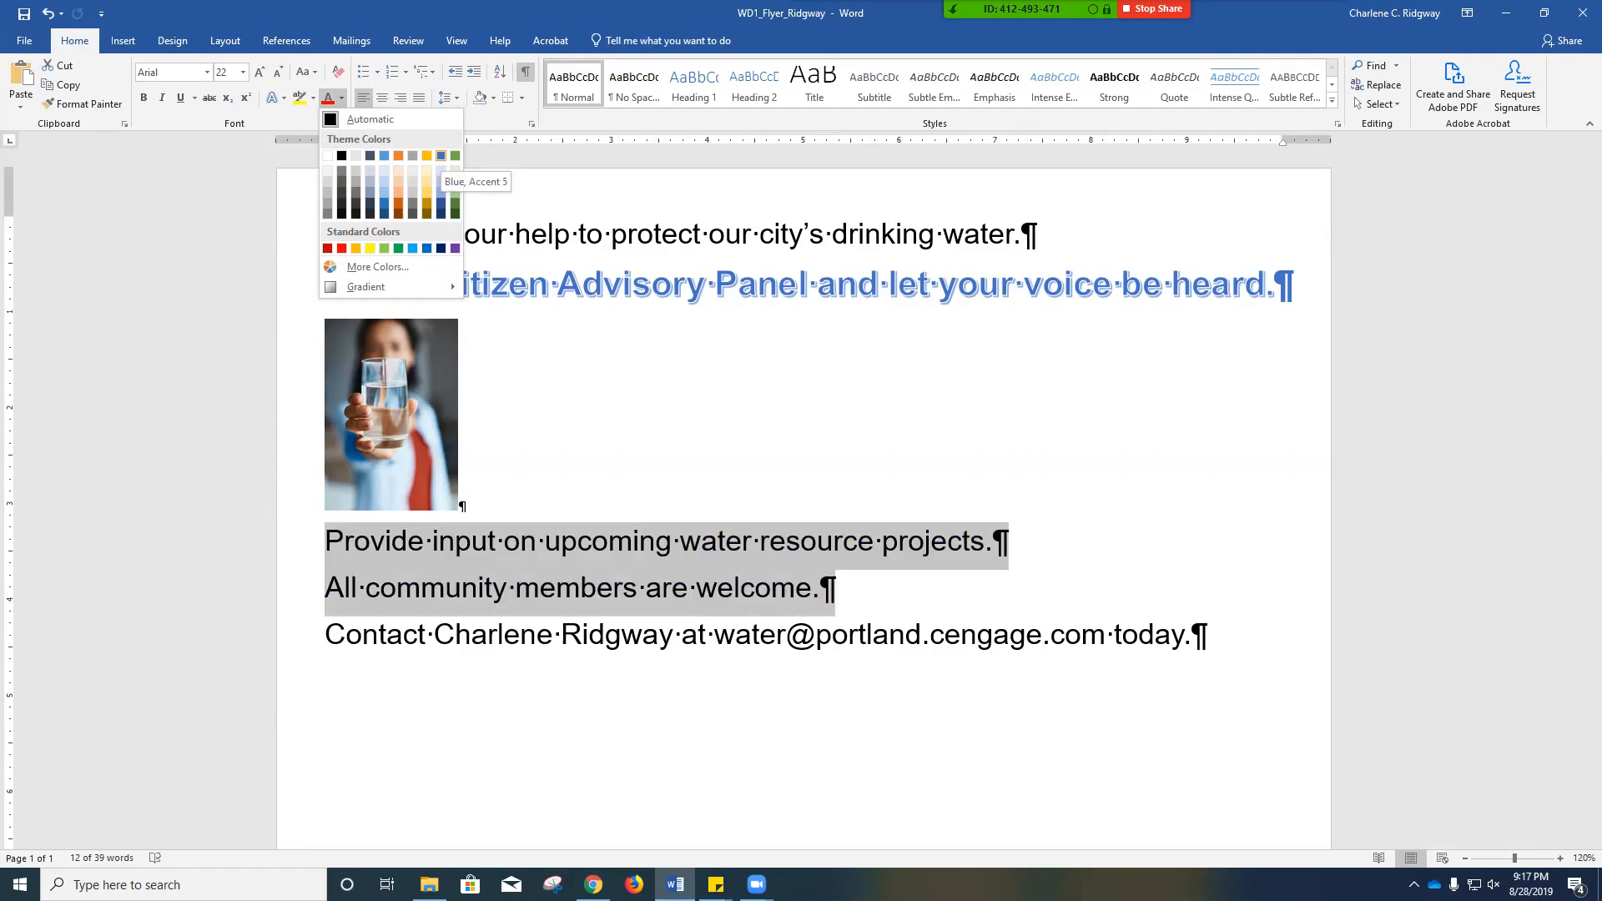
pyautogui.click(441, 156)
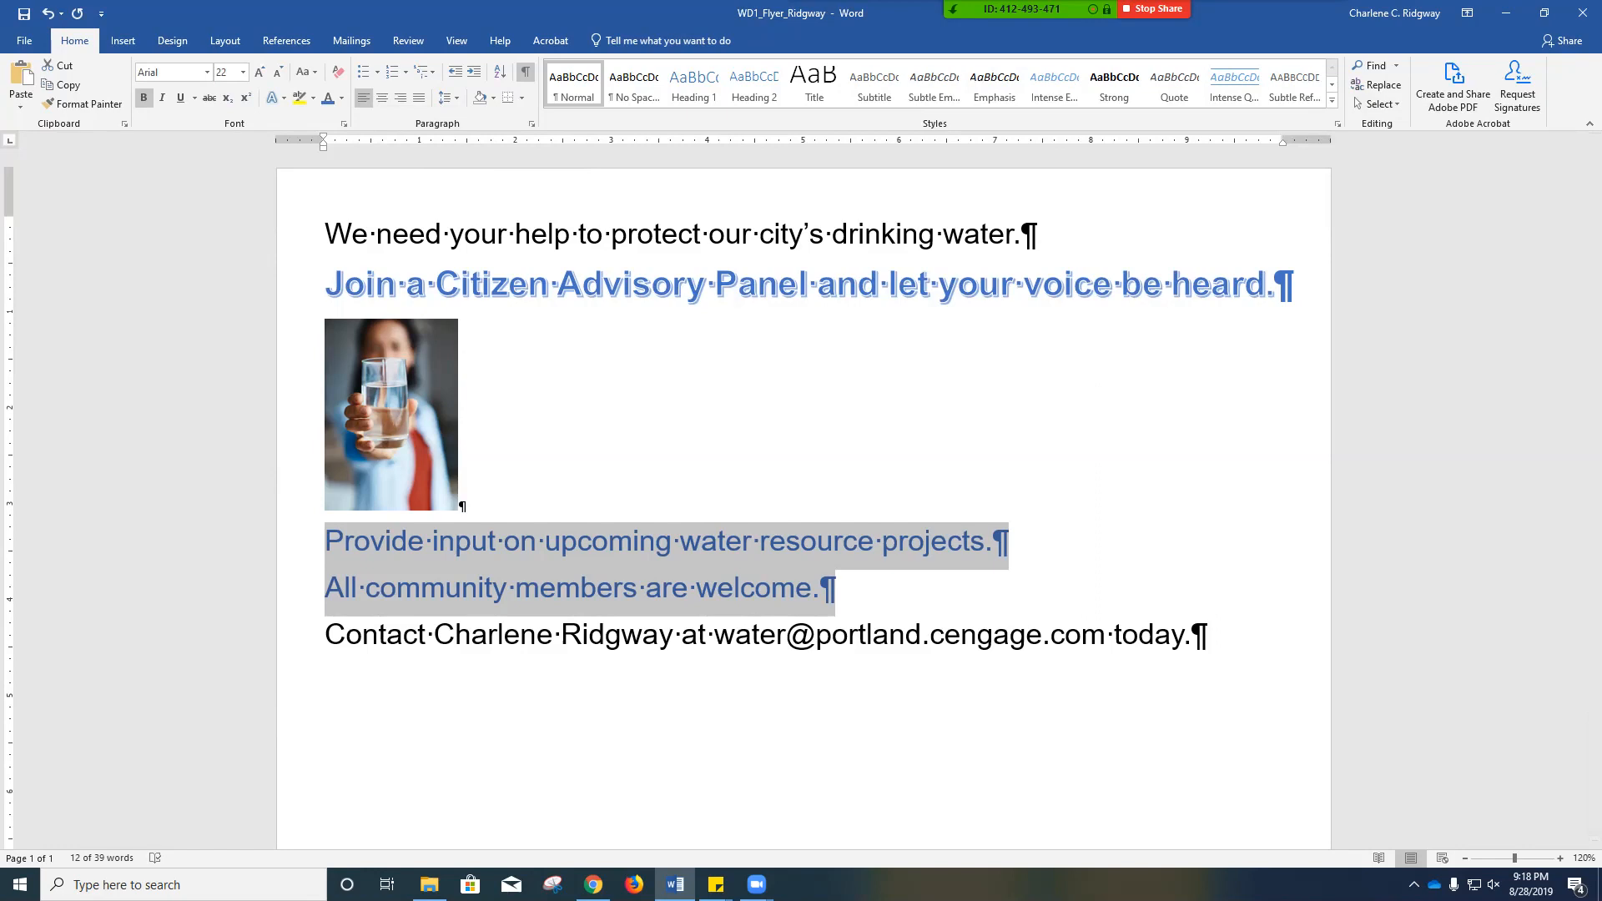
pyautogui.click(144, 97)
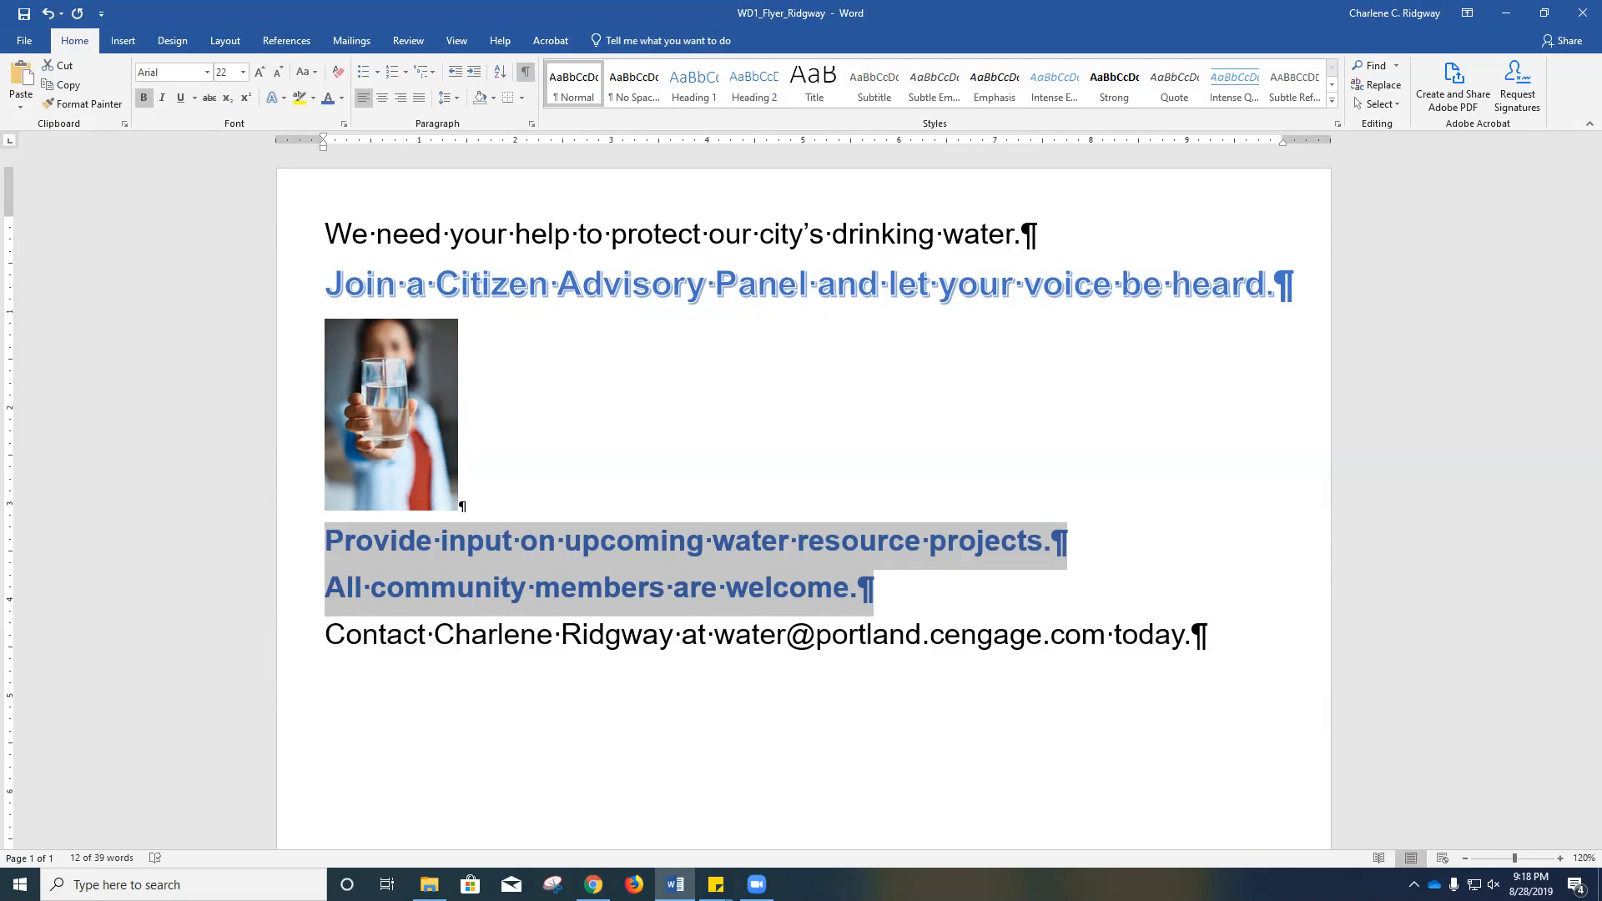
pyautogui.click(464, 502)
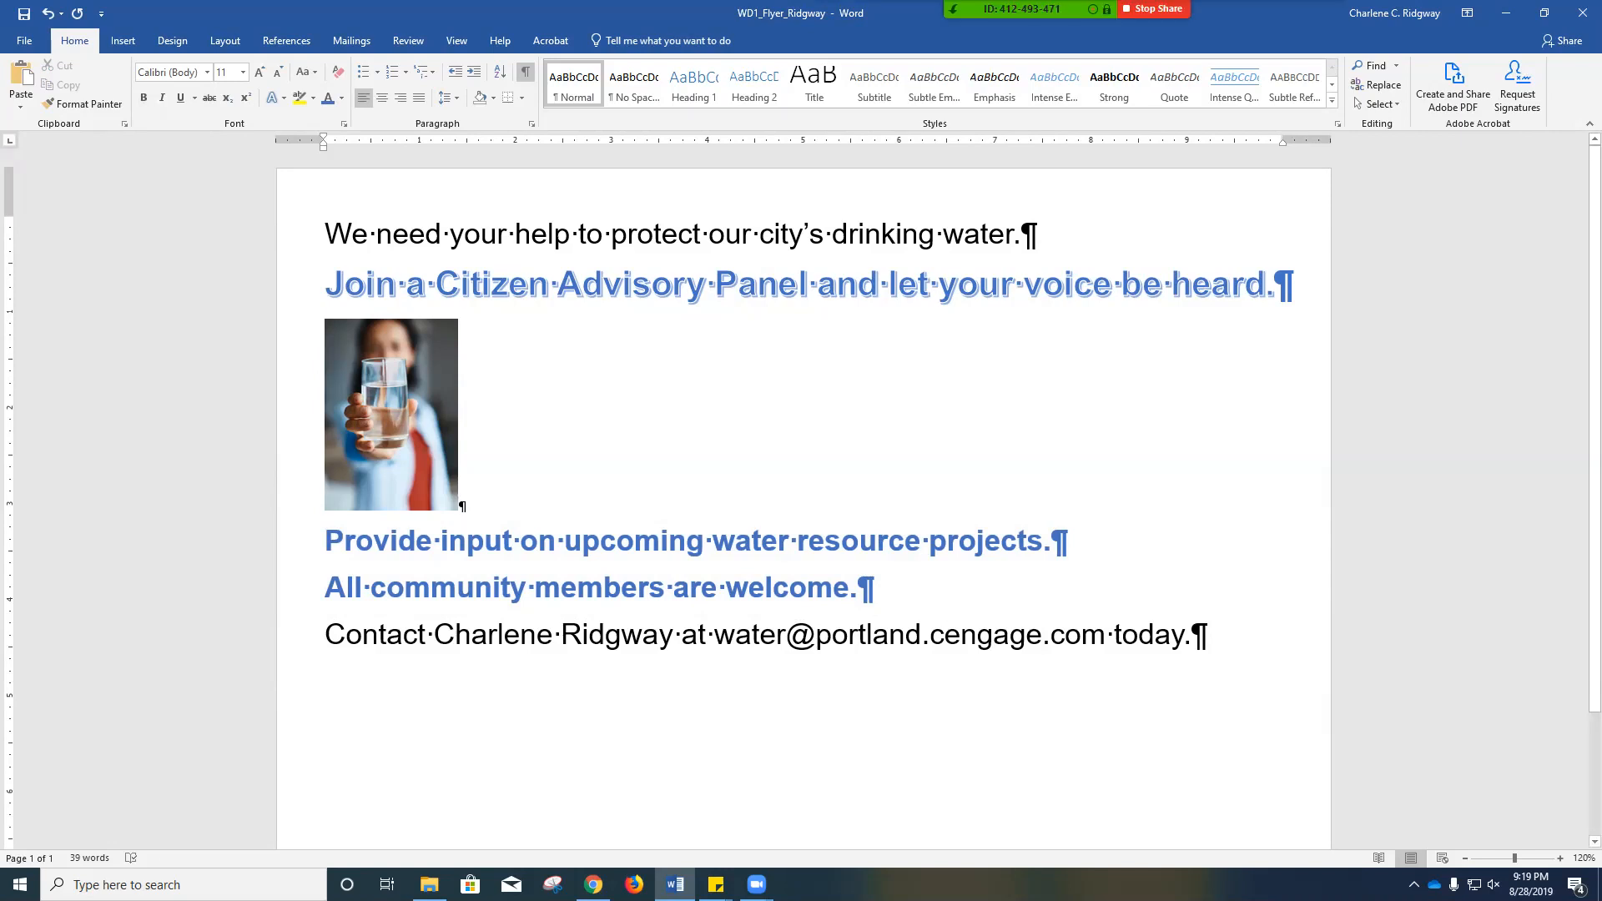
# Step: Center all of the flyer's text and the picture horizontally on the page and save the document
pyautogui.hotkey('ctrl', 'a')
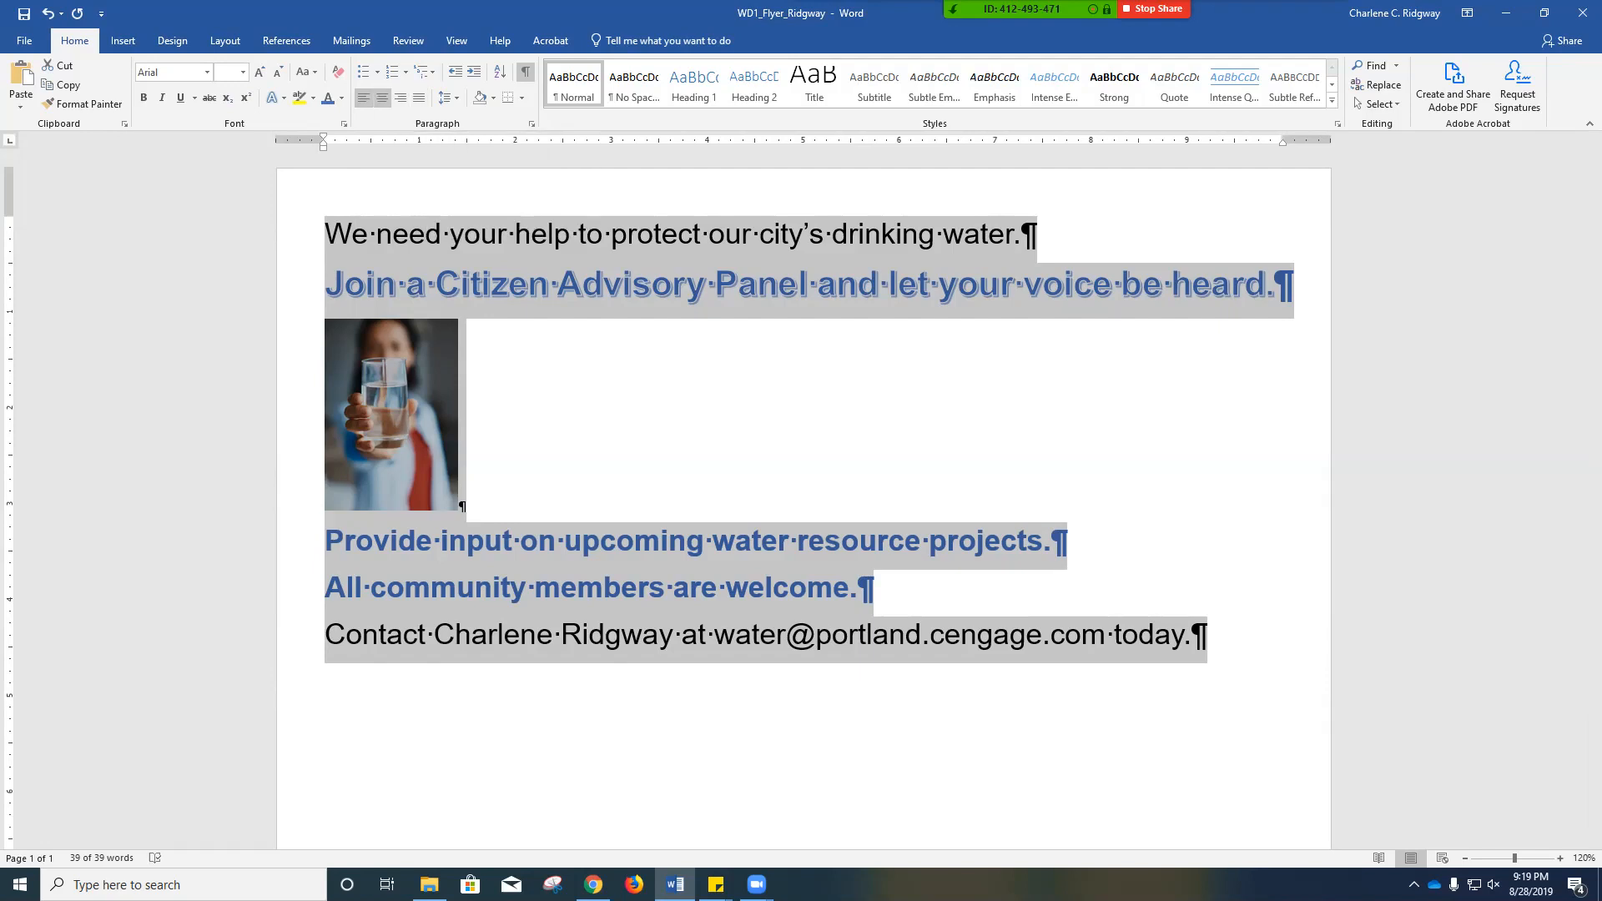
pyautogui.click(381, 98)
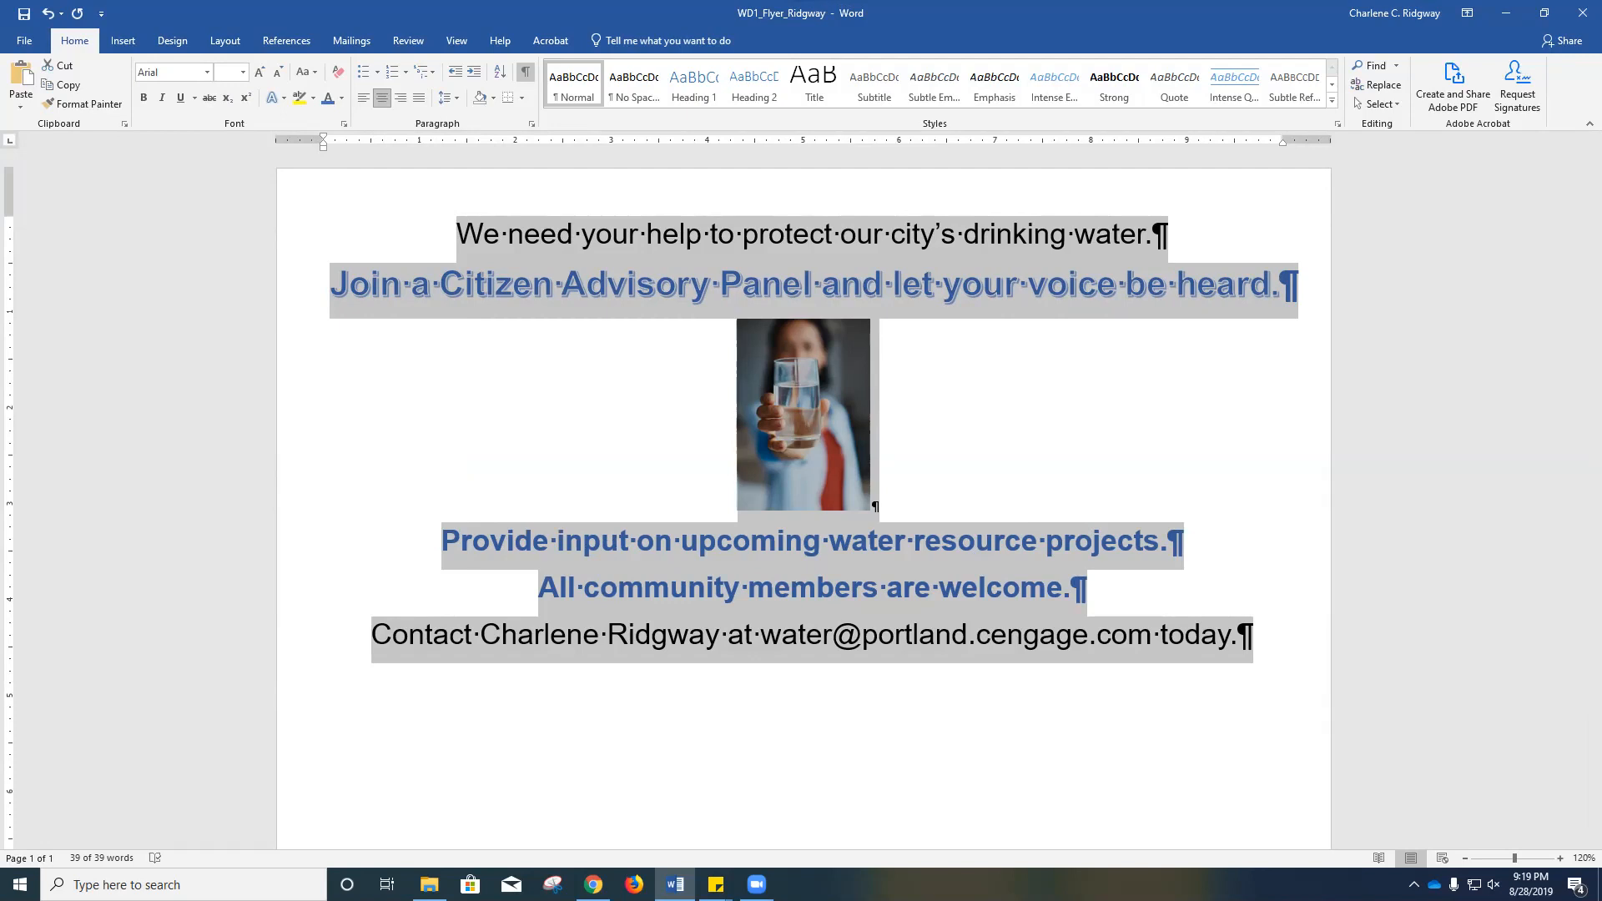
pyautogui.hotkey('ctrl', 's')
pyautogui.click(873, 504)
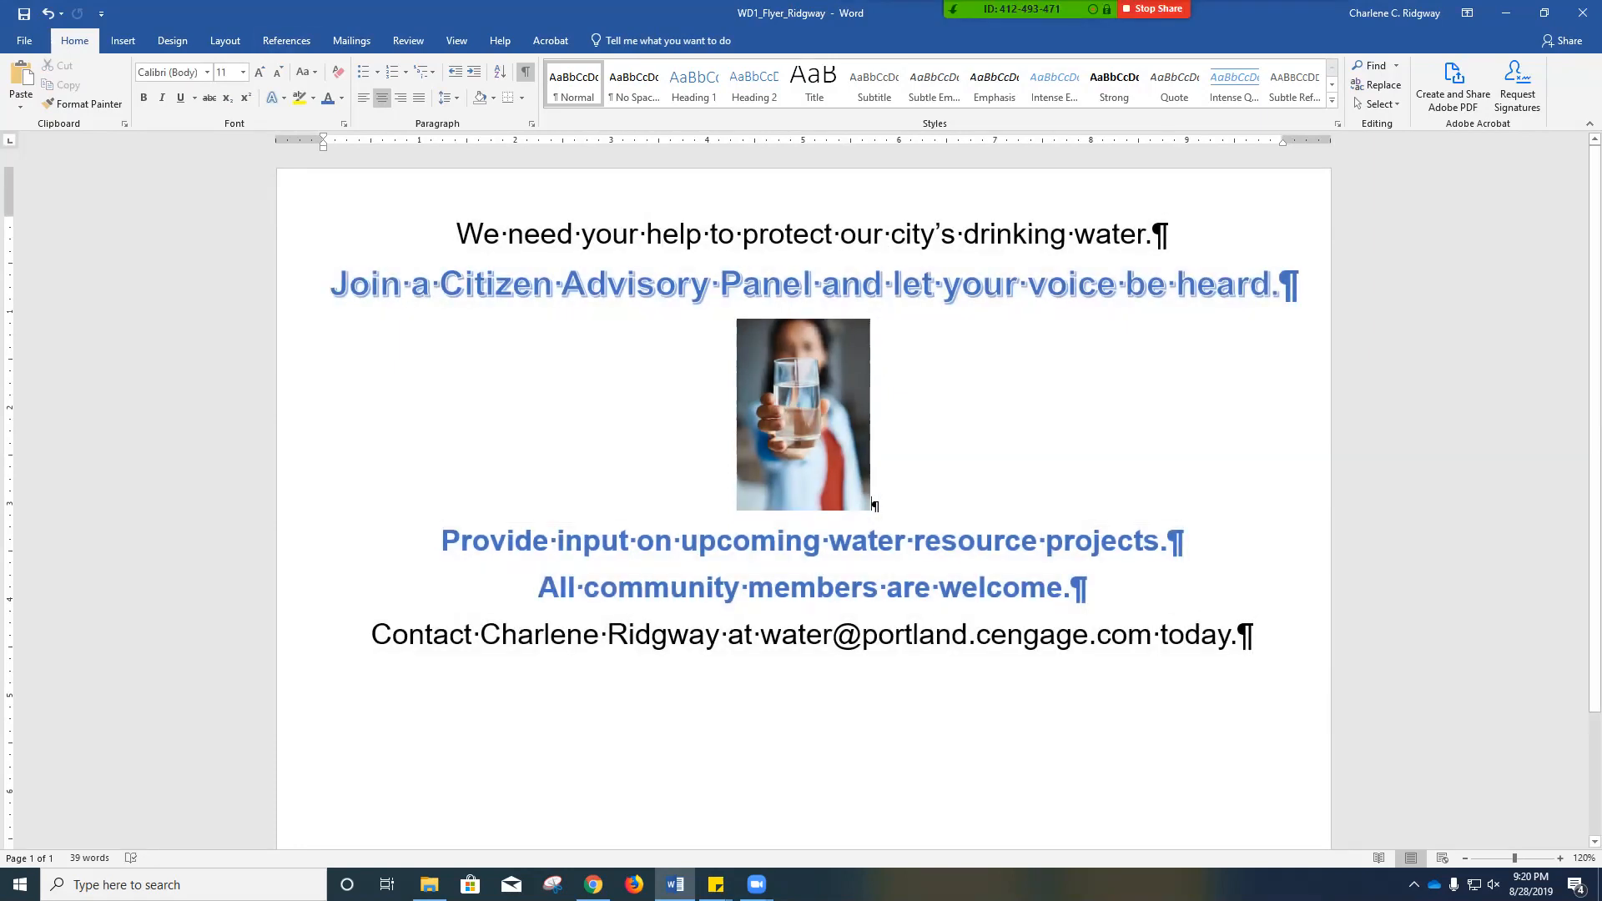
# Step: Select the flyer's first line, "We need your help to protect our city's drinking water."
pyautogui.moveTo(457, 236); pyautogui.dragTo(1169, 236)
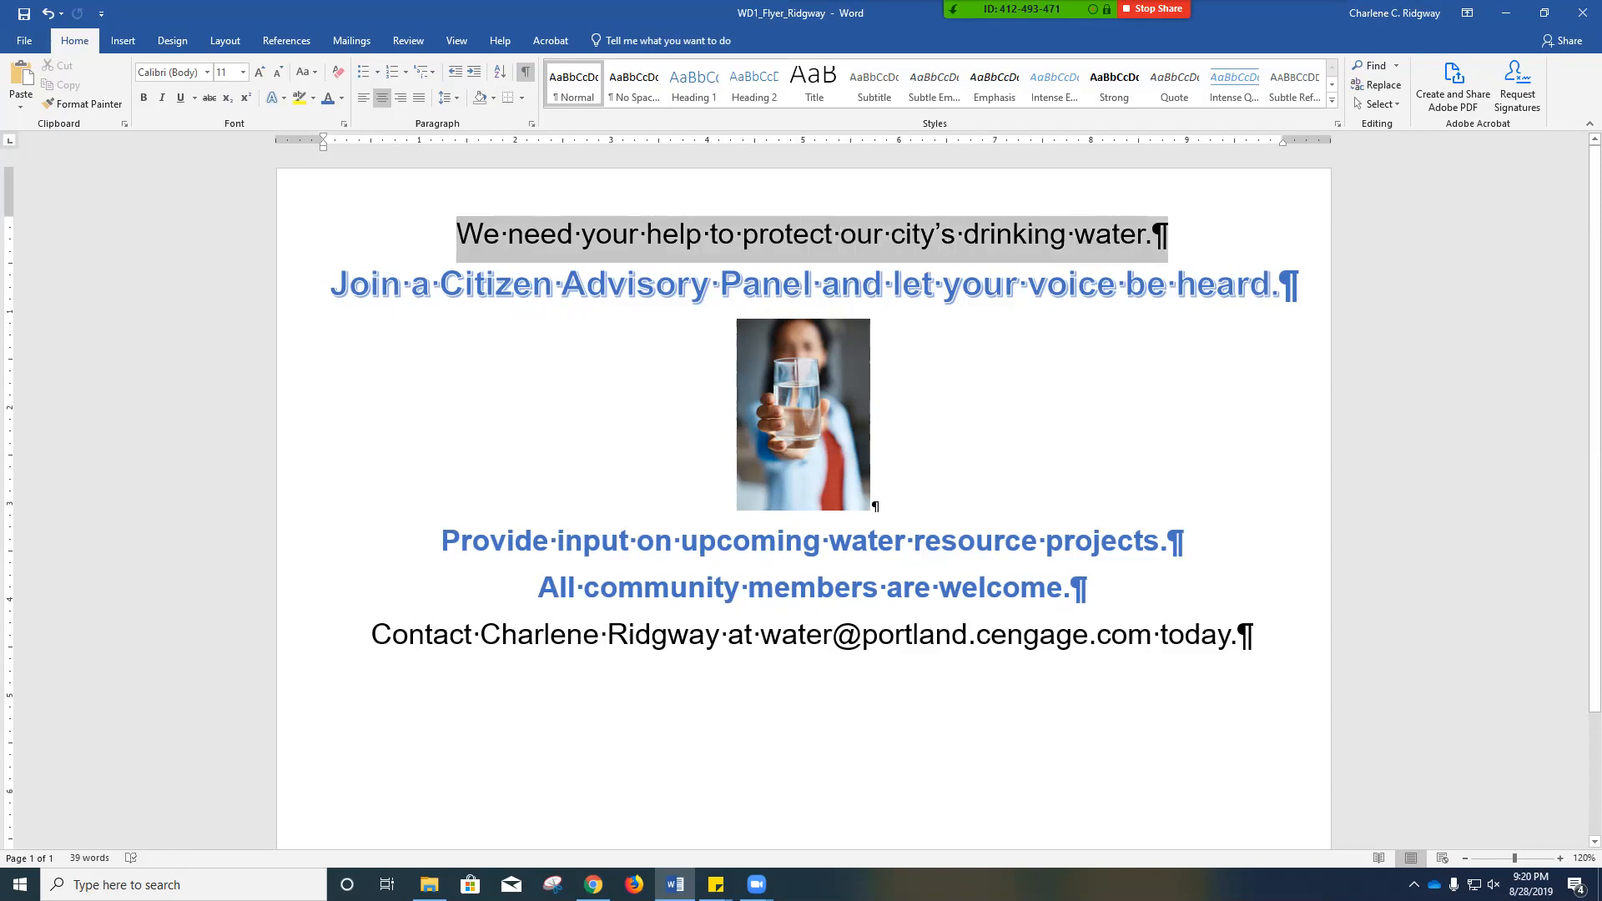